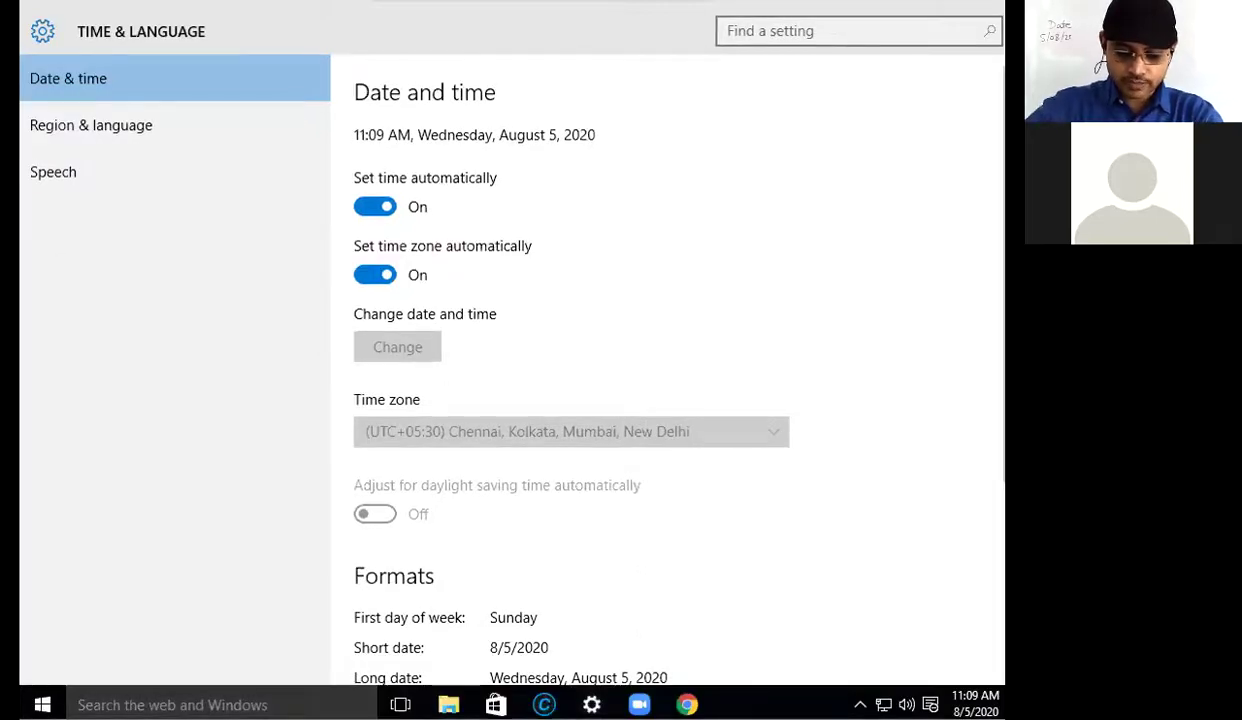
# - Open Control Panel and go to its Clock, Language and Region category
pyautogui.press('super+s')
pyautogui.write('co')
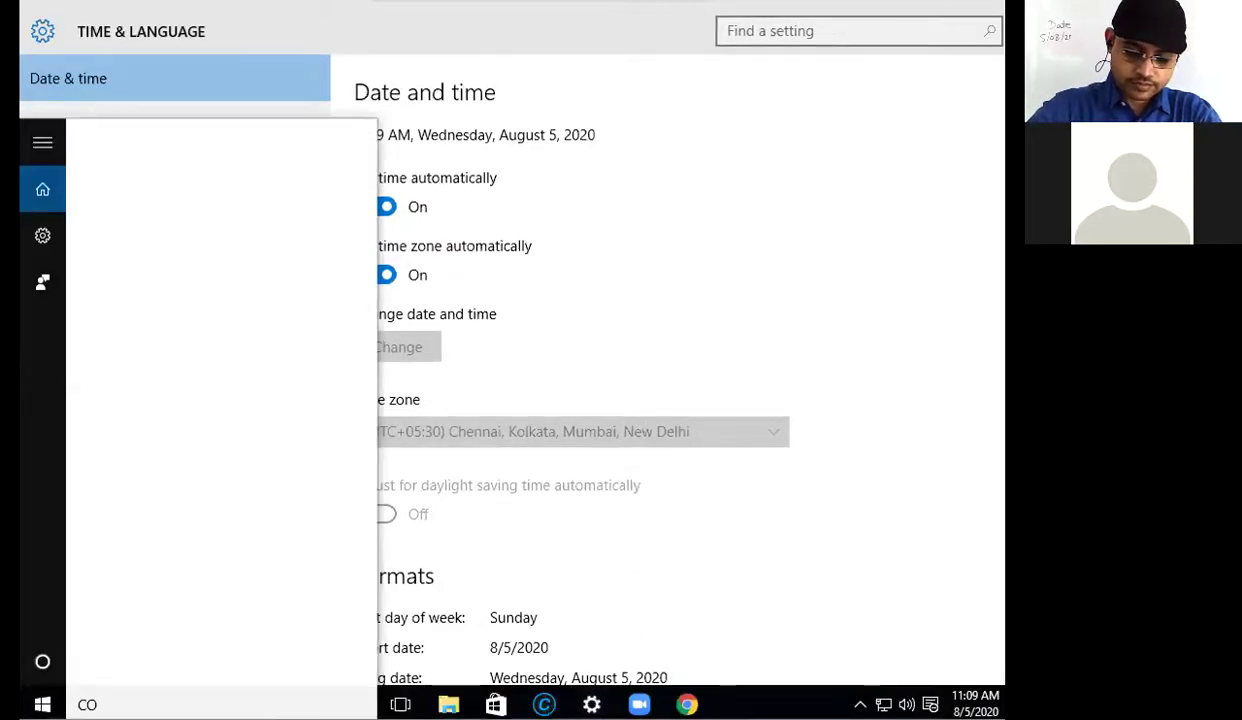
pyautogui.write('ntrol')
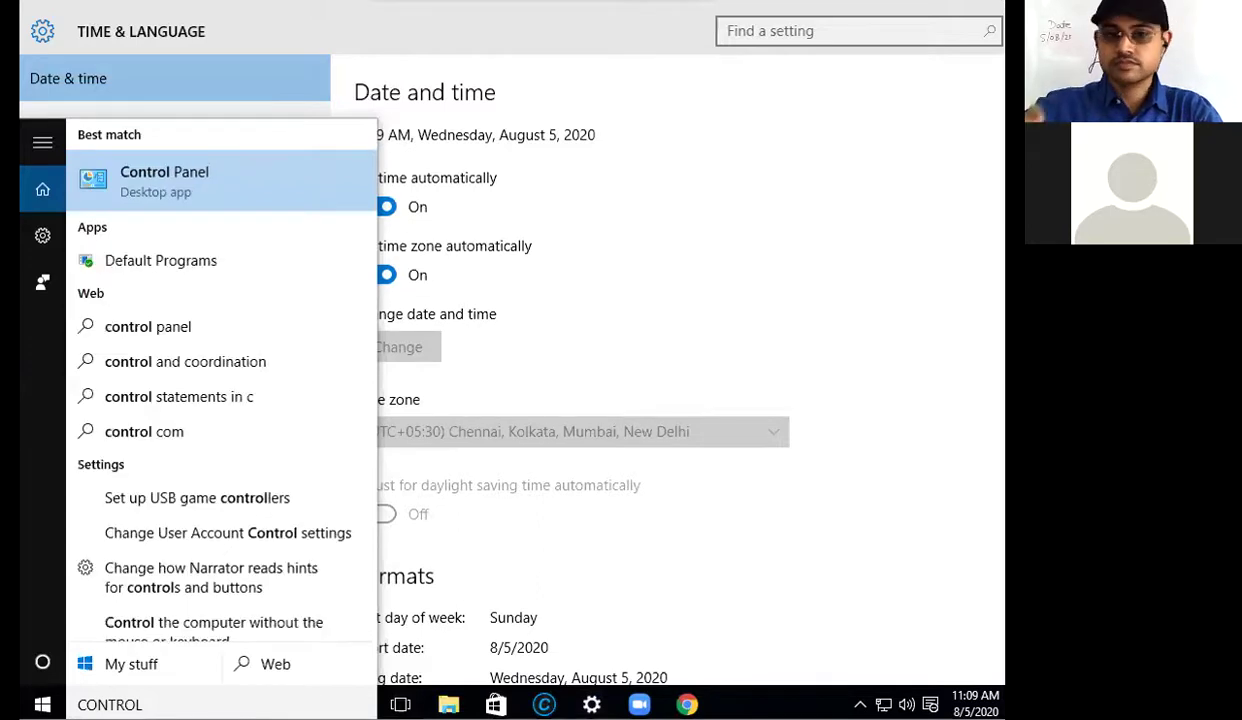
pyautogui.press('Return')
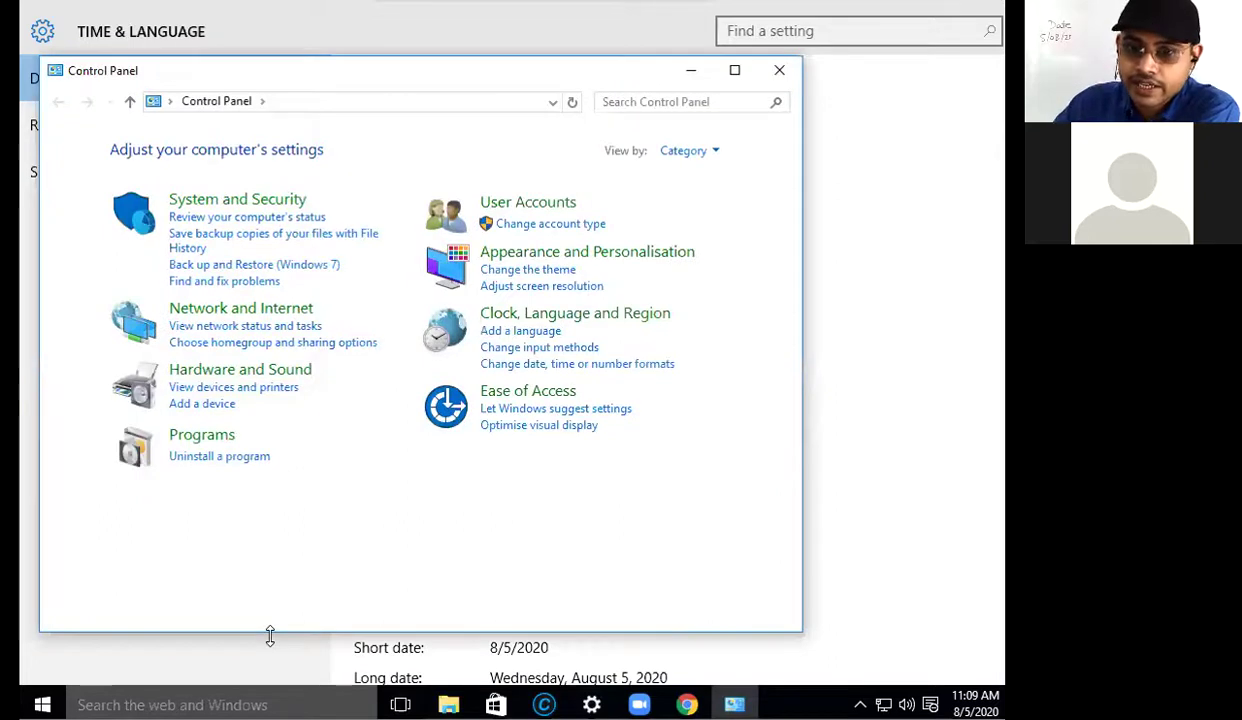
pyautogui.click(609, 318)
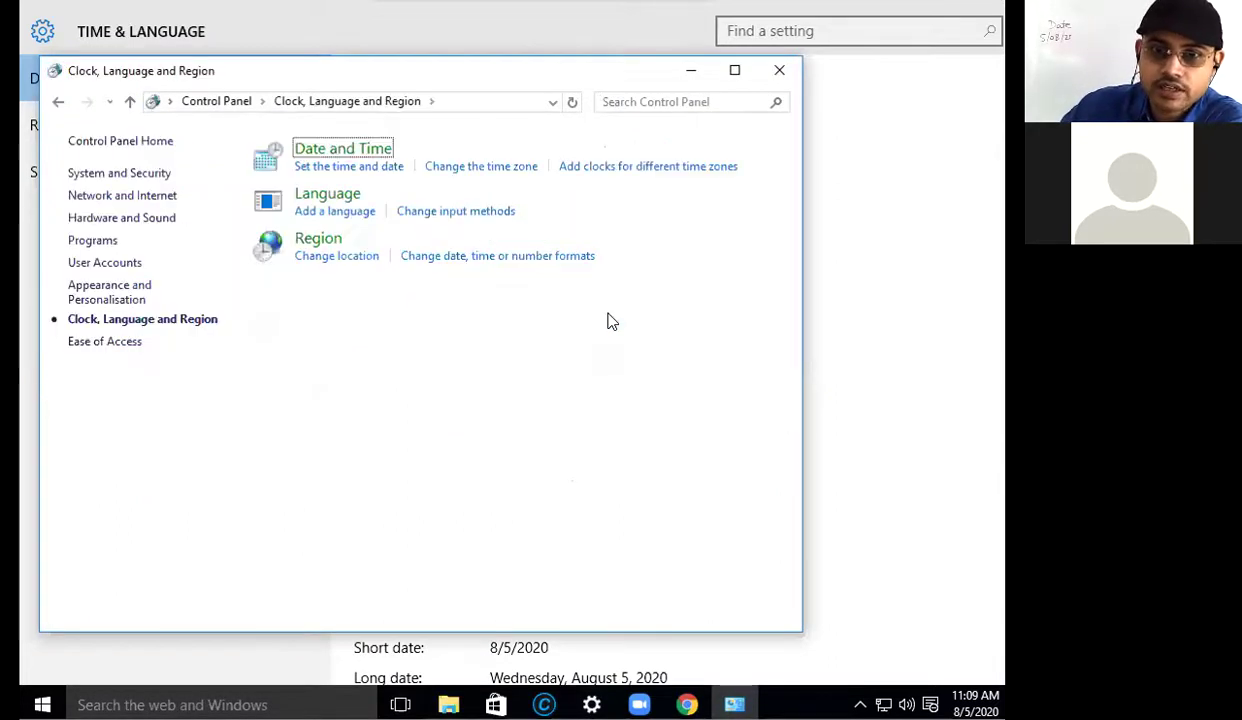
# - Examine the system date and time settings, including the calendar and clock for changing them, and accept them unmodified
pyautogui.click(364, 156)
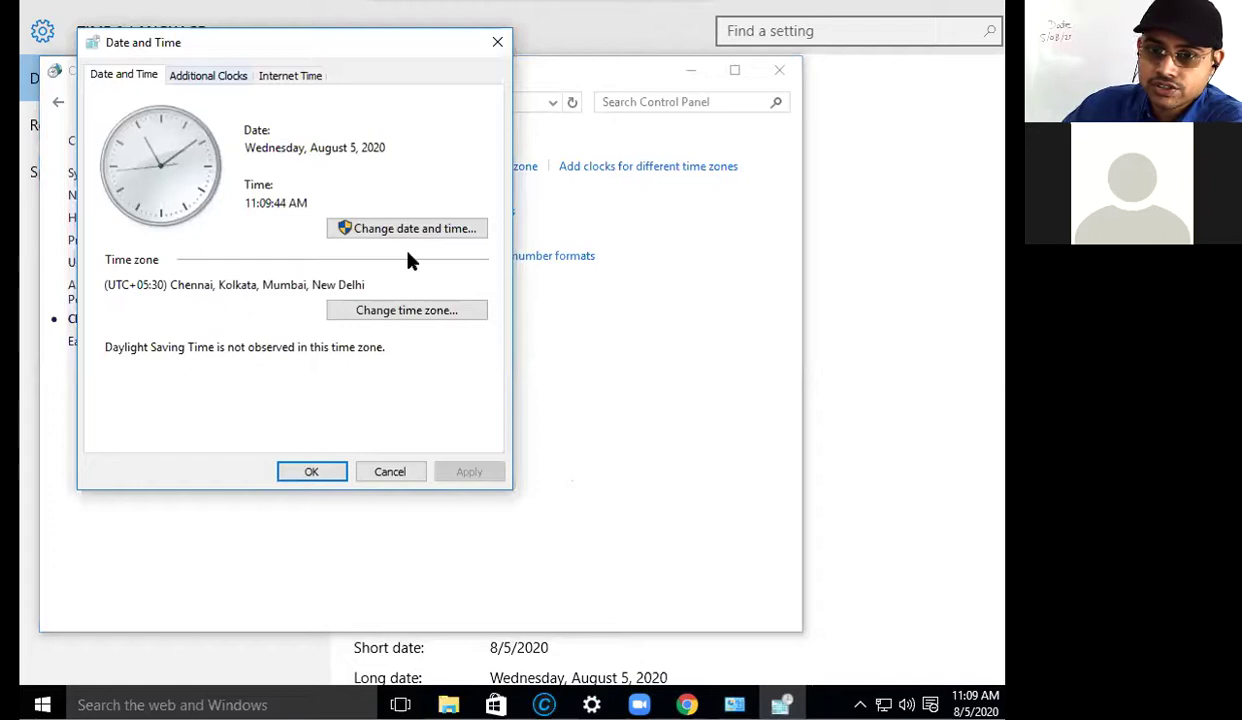
pyautogui.click(450, 240)
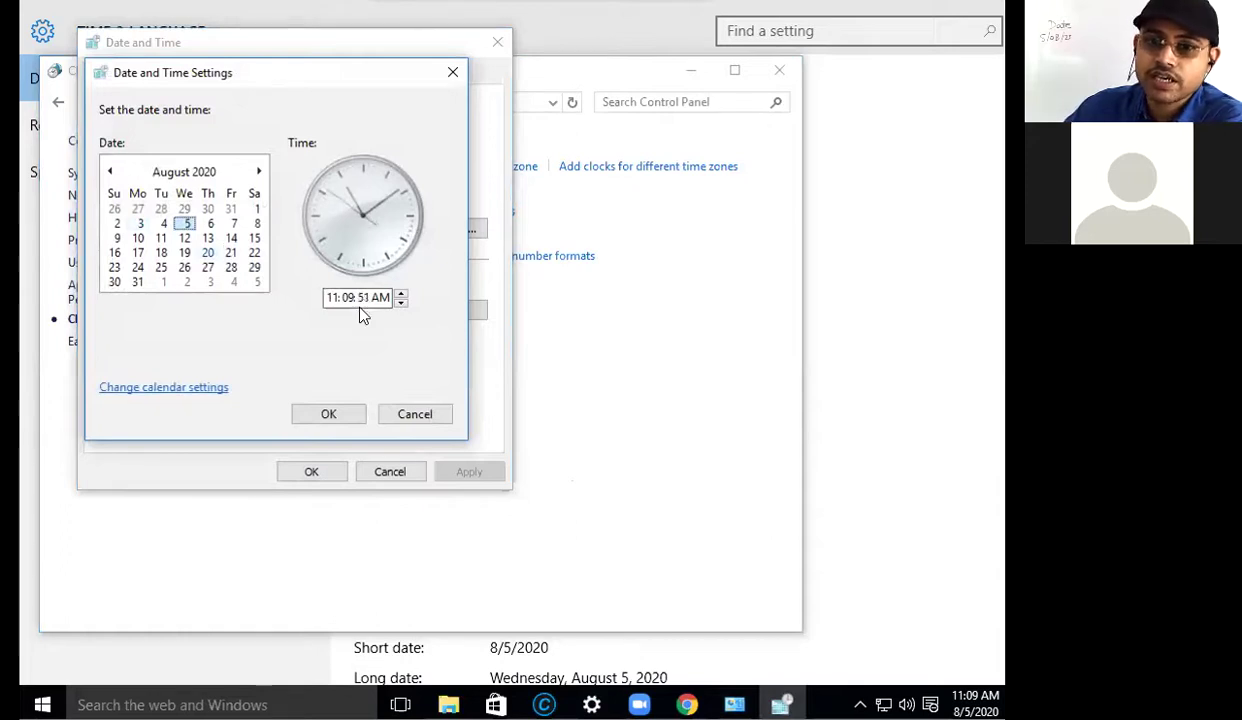
pyautogui.click(338, 414)
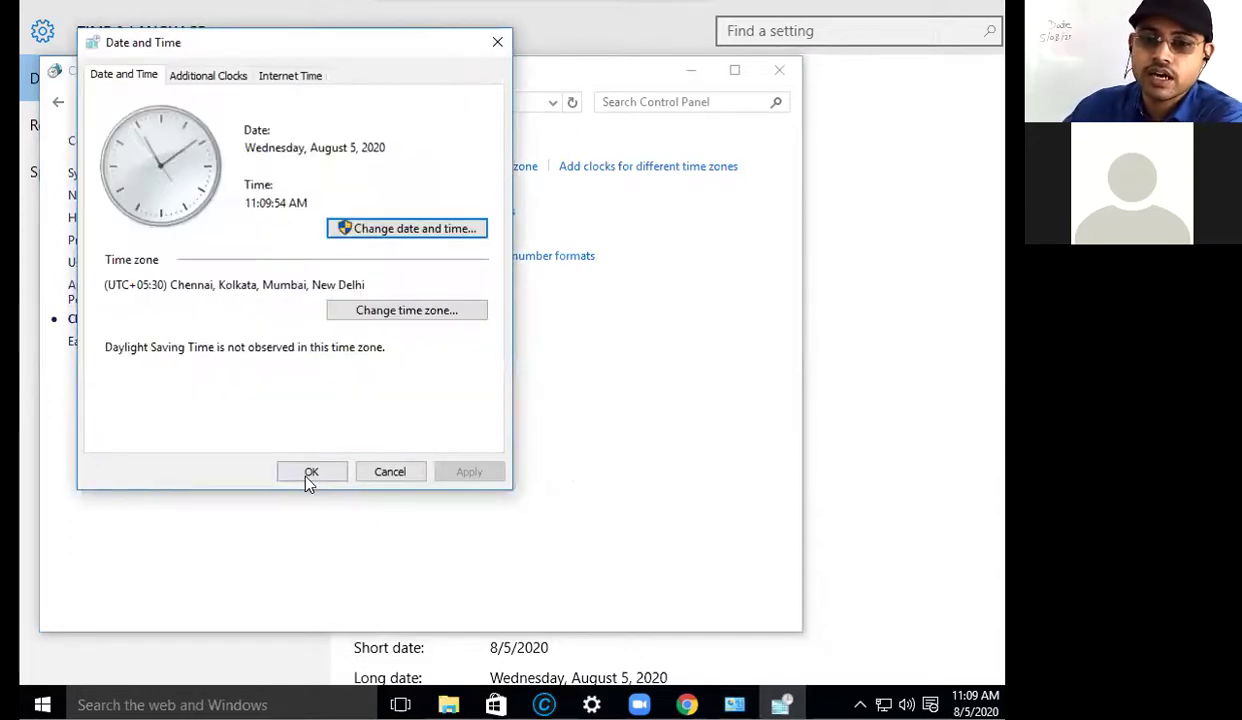
pyautogui.click(311, 474)
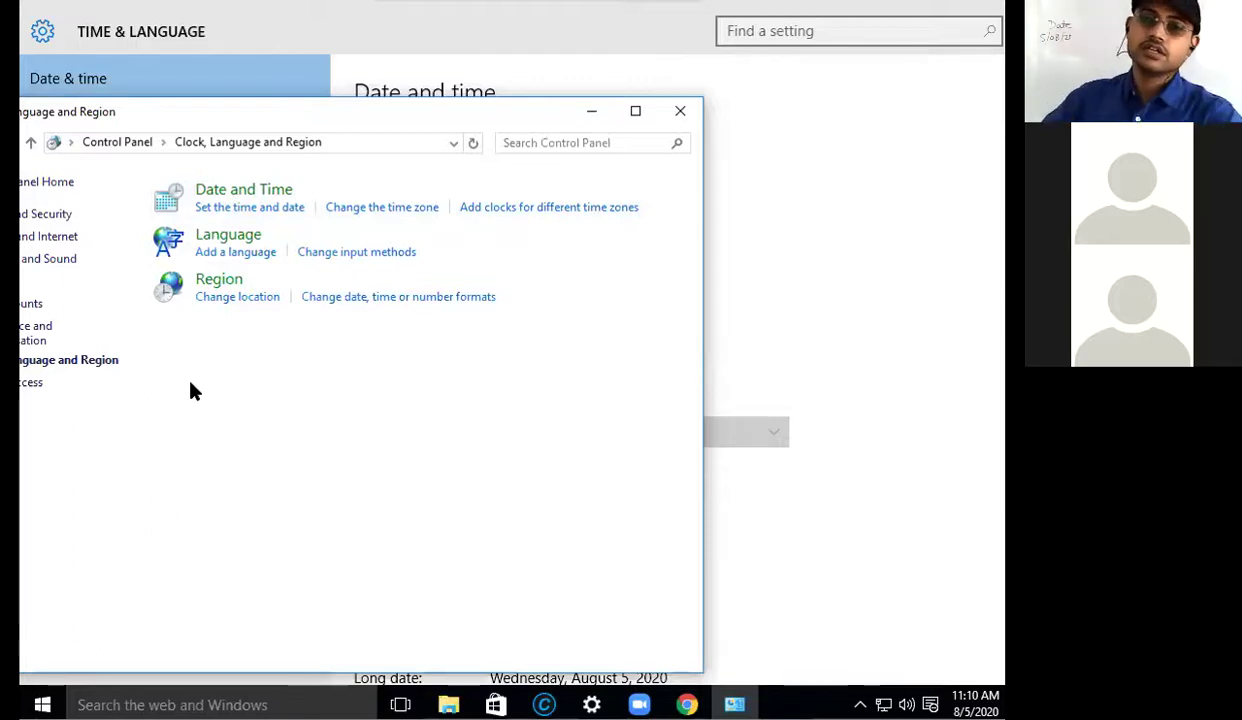
# - Set the Windows home location to India in the Region settings and accept the change
pyautogui.click(238, 298)
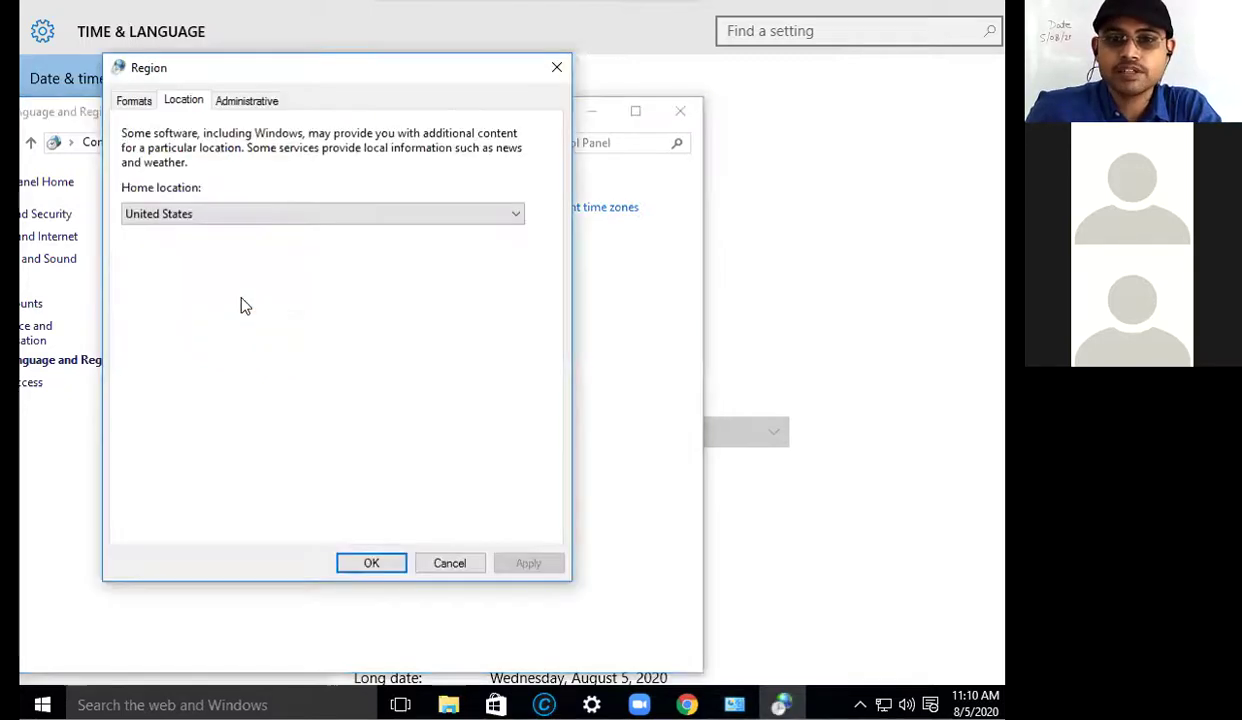
pyautogui.click(213, 216)
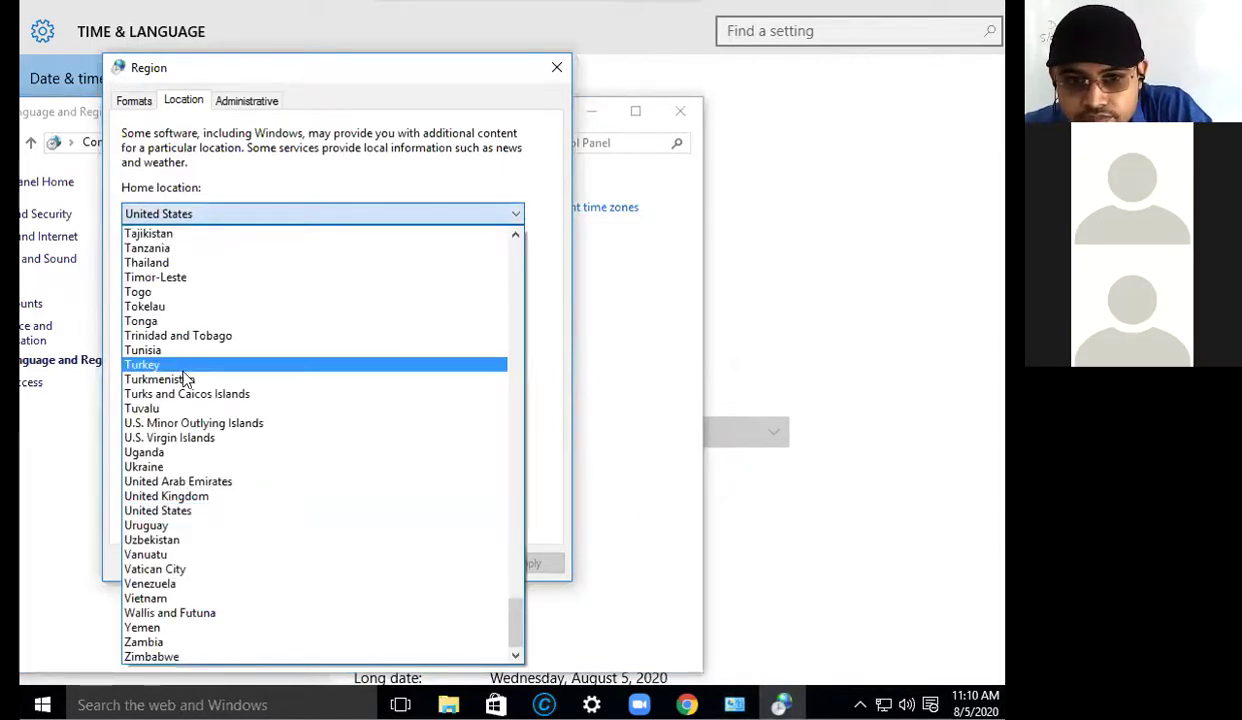
pyautogui.scroll(5, 185, 378)
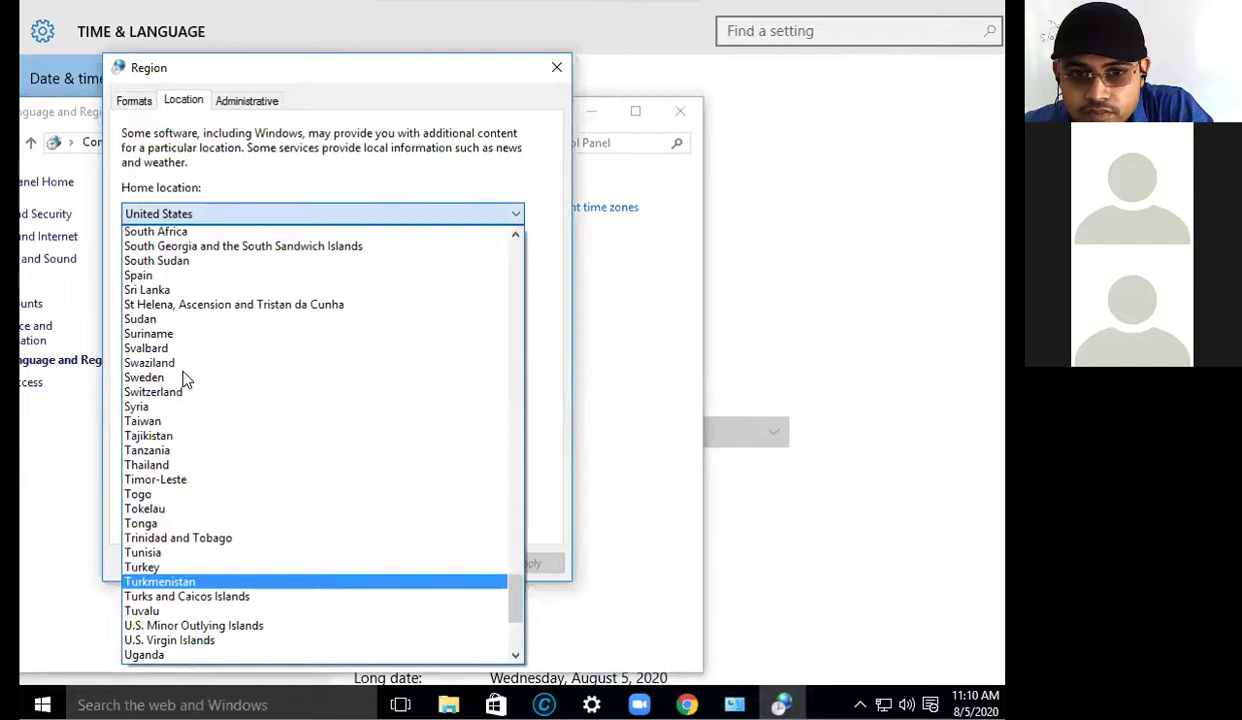
pyautogui.scroll(10, 185, 378)
pyautogui.scroll(4, 185, 380)
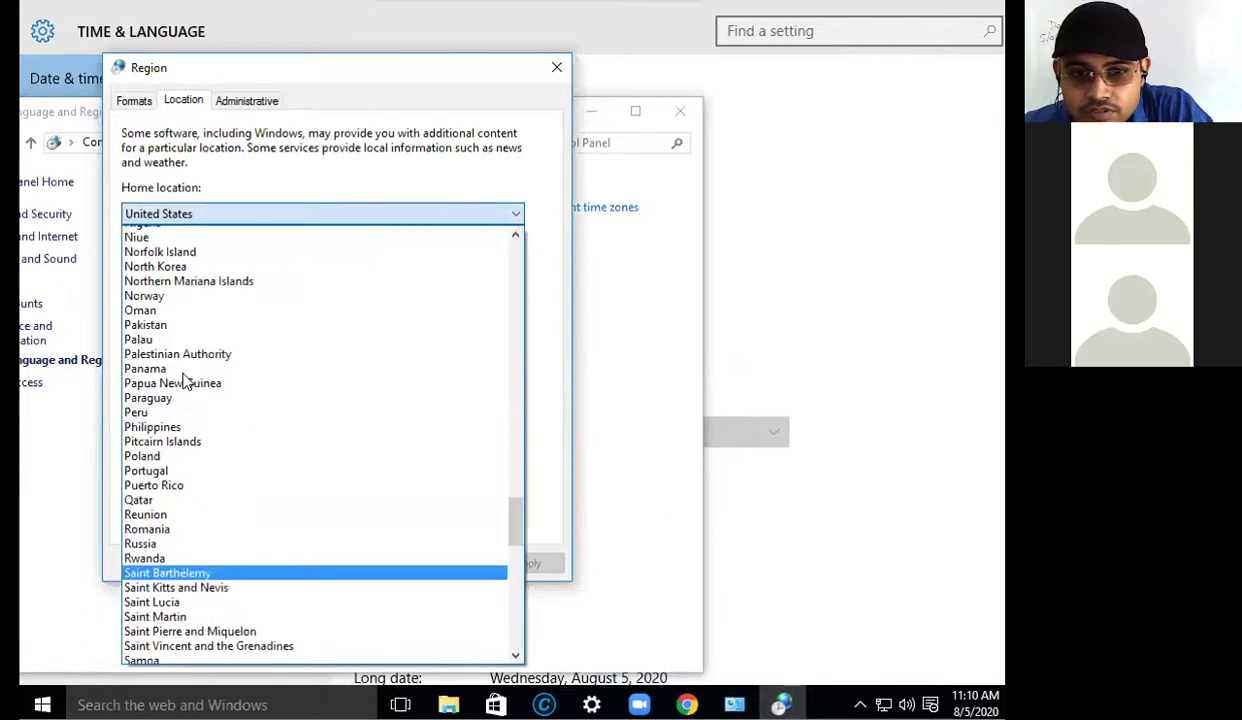
pyautogui.scroll(8, 185, 380)
pyautogui.scroll(4, 185, 380)
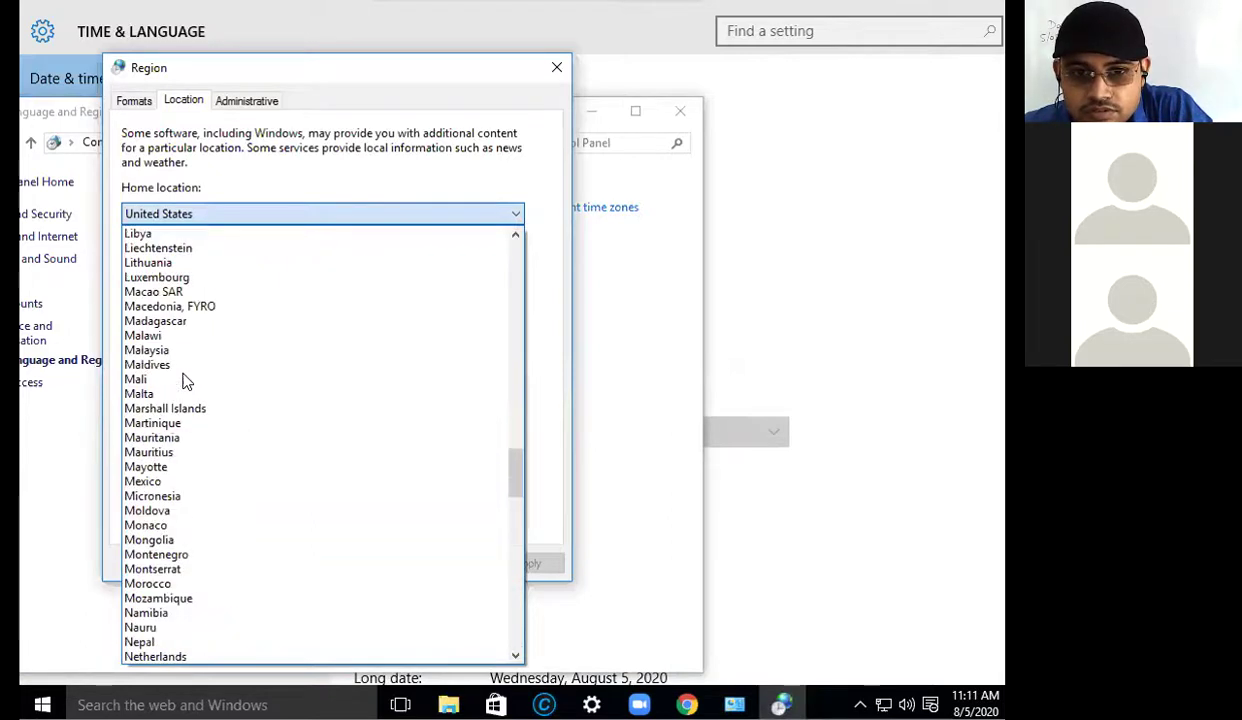
pyautogui.scroll(5, 185, 380)
pyautogui.scroll(6, 185, 380)
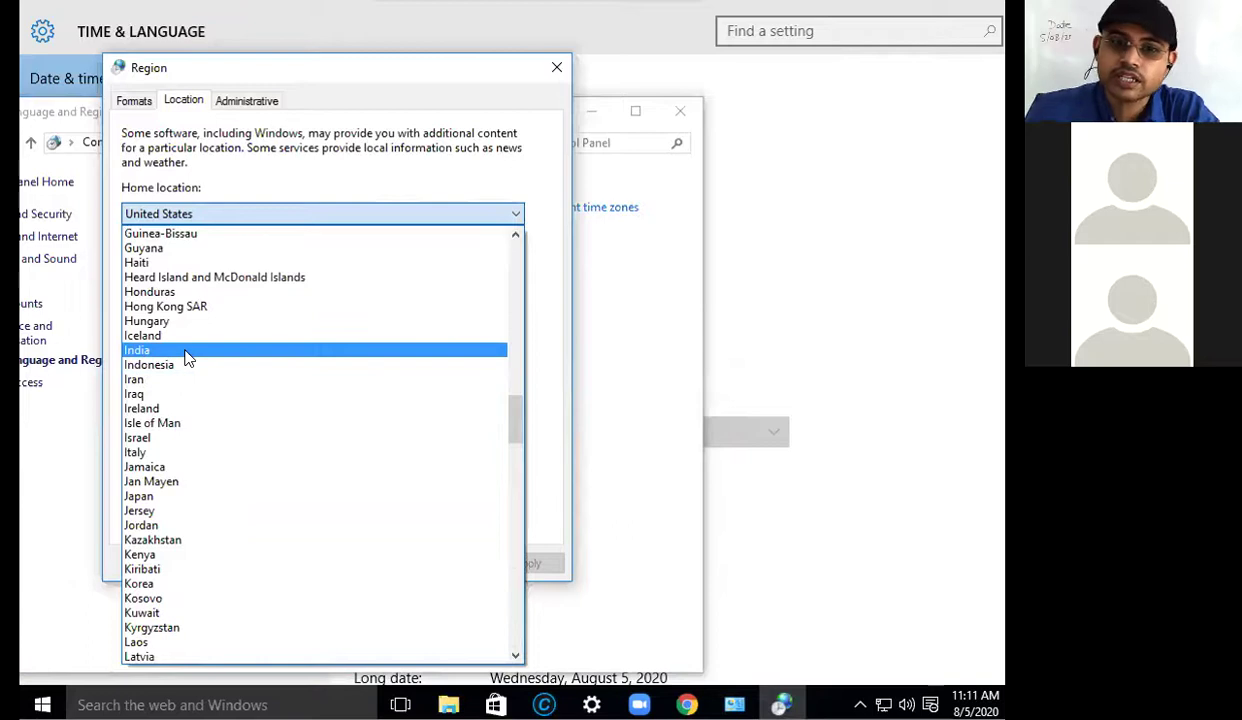
pyautogui.click(186, 352)
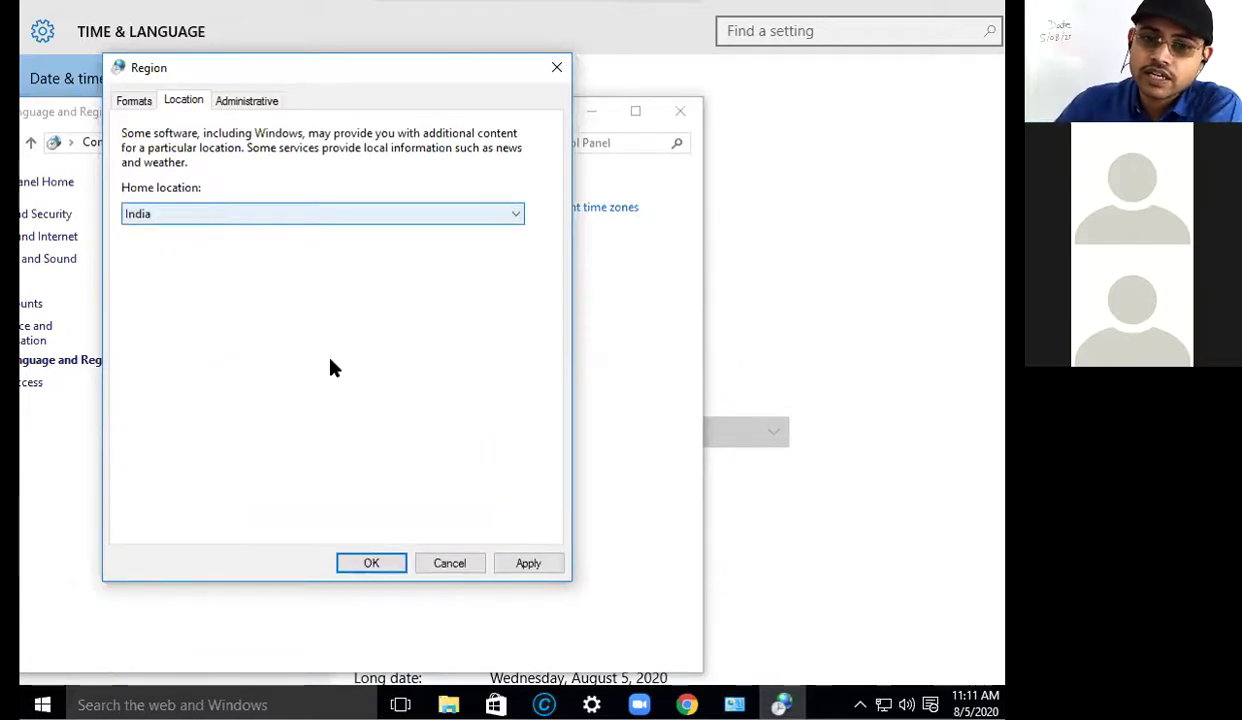
pyautogui.click(371, 566)
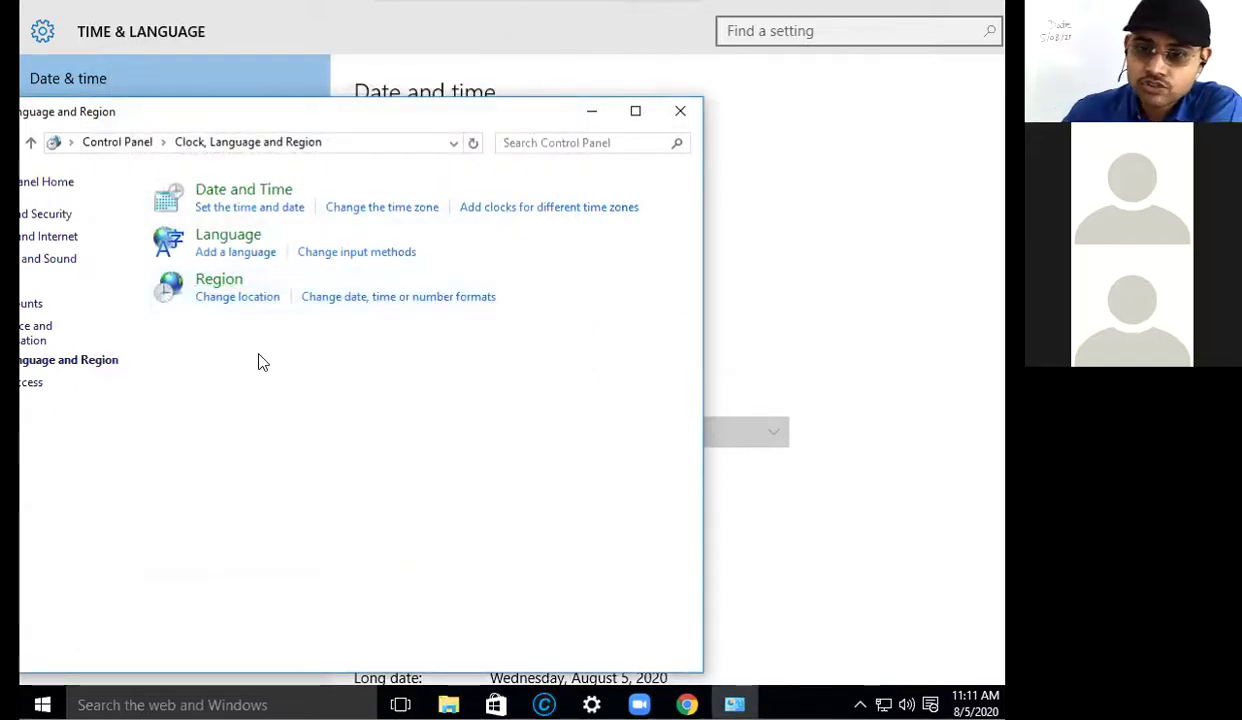
# - Close the Clock, Language and Region window and the Settings app
pyautogui.click(681, 110)
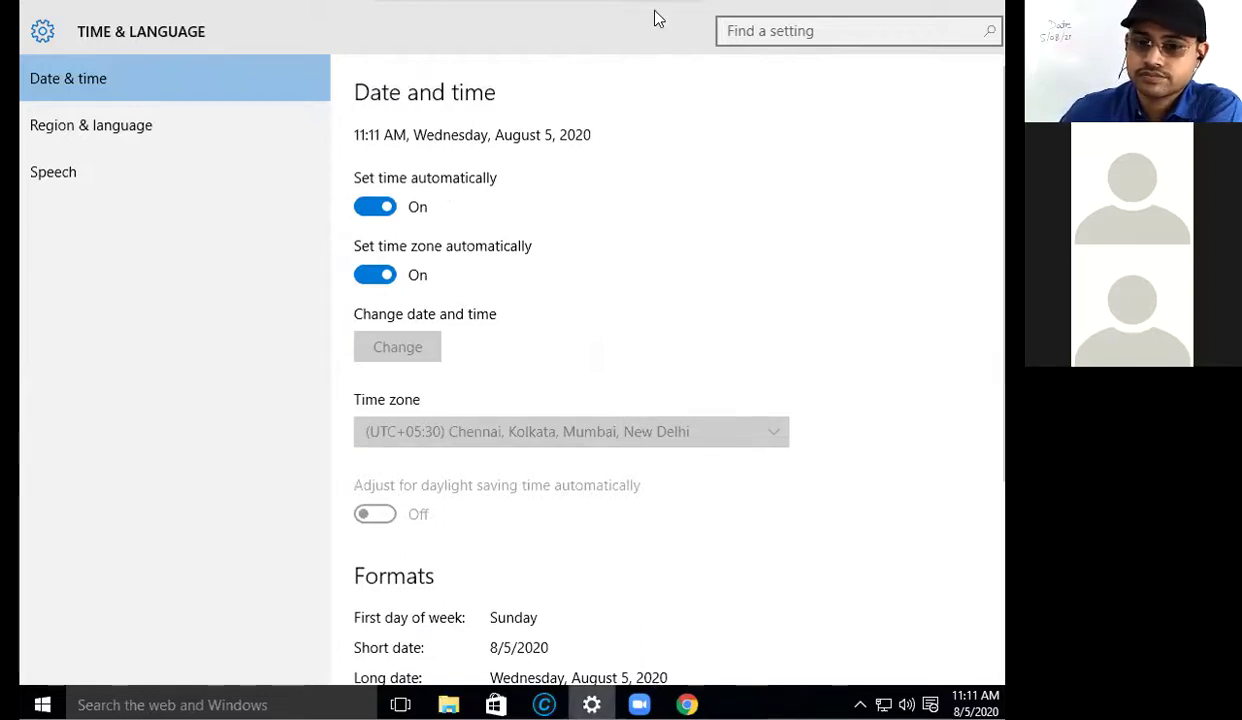
pyautogui.rightClick(591, 705)
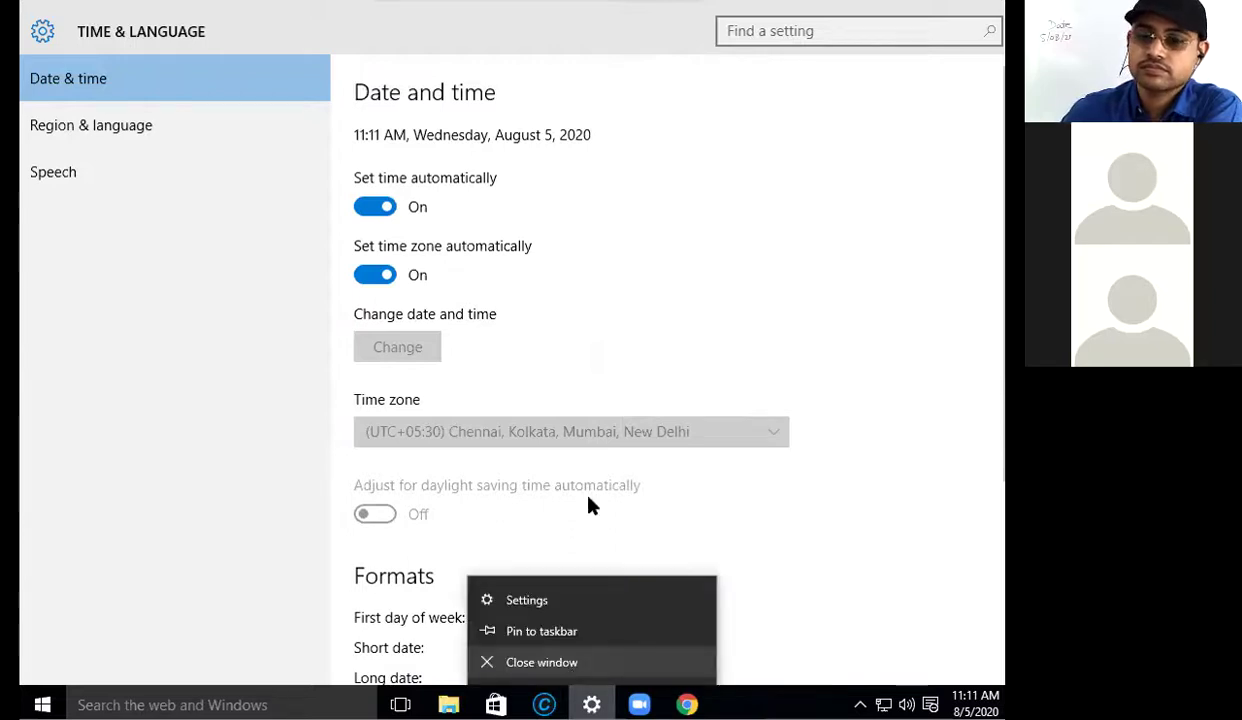
pyautogui.click(541, 662)
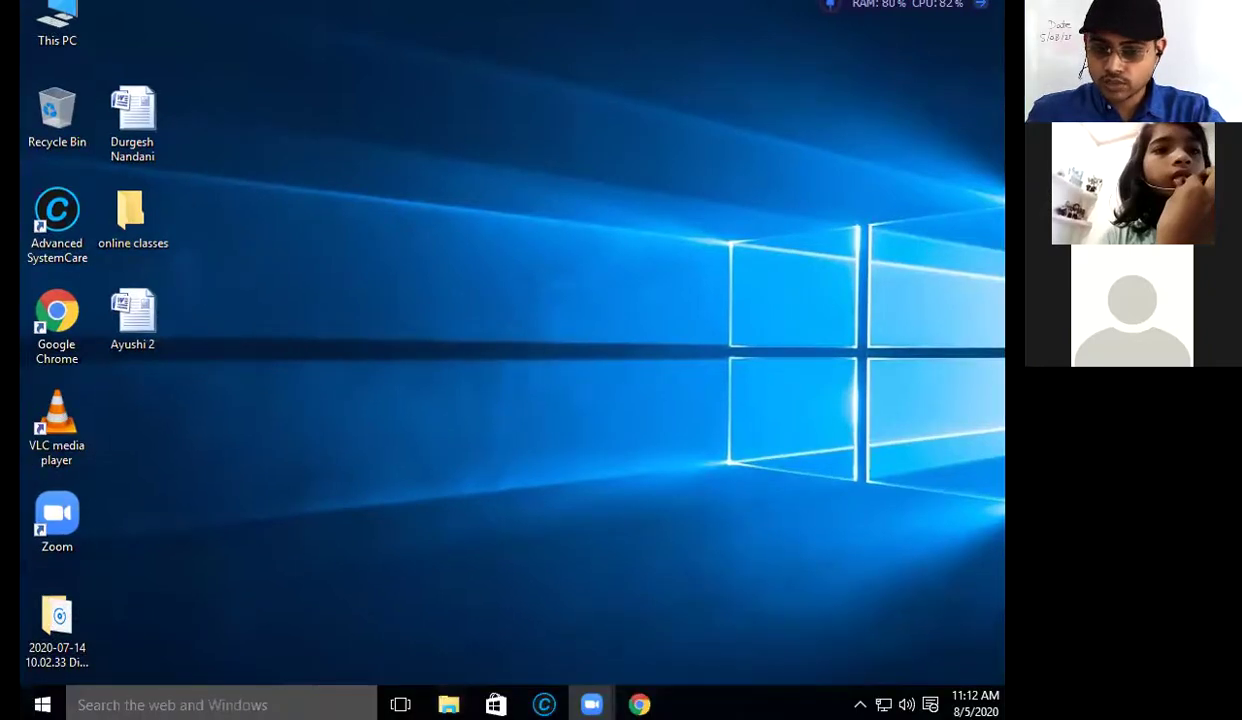
# - Open Devices and Printers from Control Panel's Hardware and Sound category and move its window slightly higher on the desktop
pyautogui.press('super')
pyautogui.write('CONT')
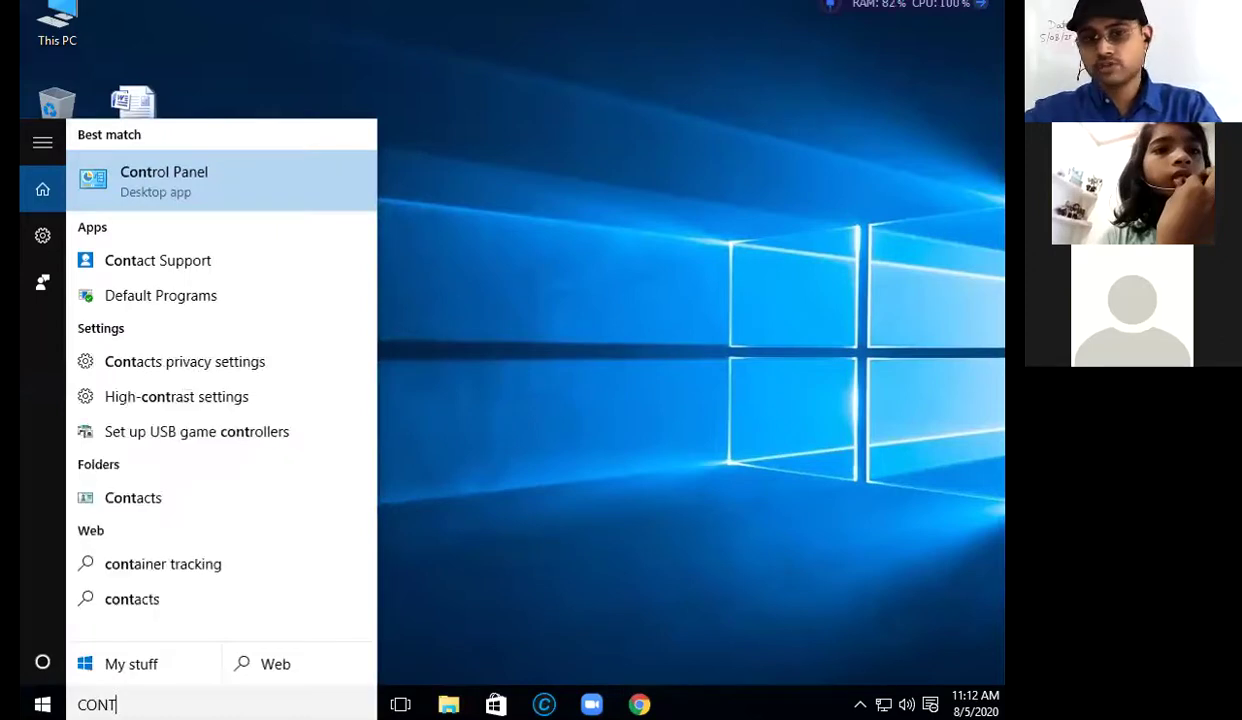
pyautogui.press('Return')
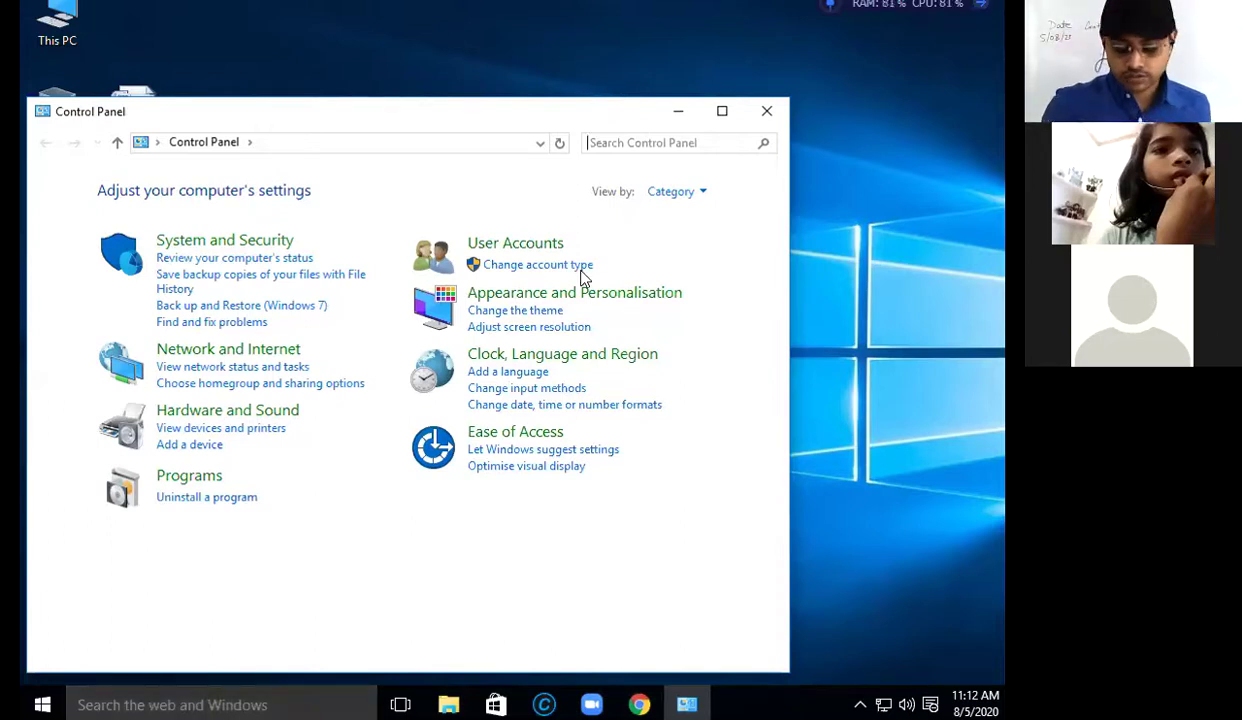
pyautogui.click(810, 436)
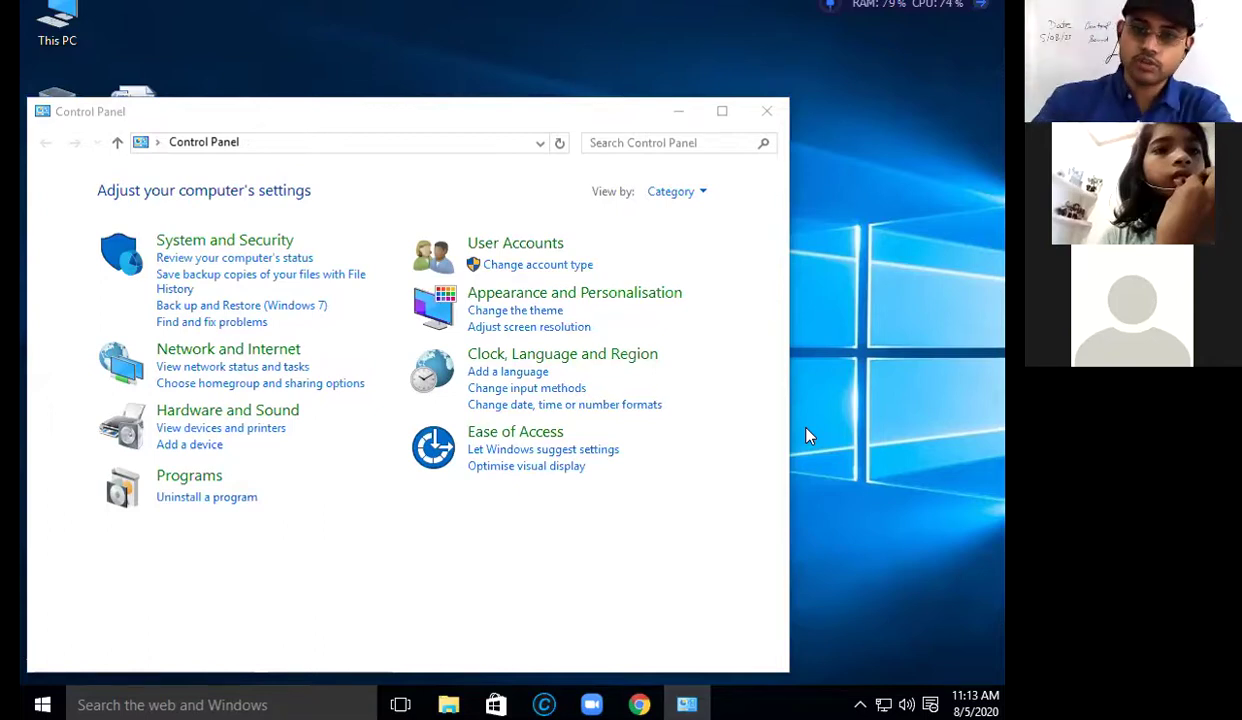
pyautogui.click(239, 414)
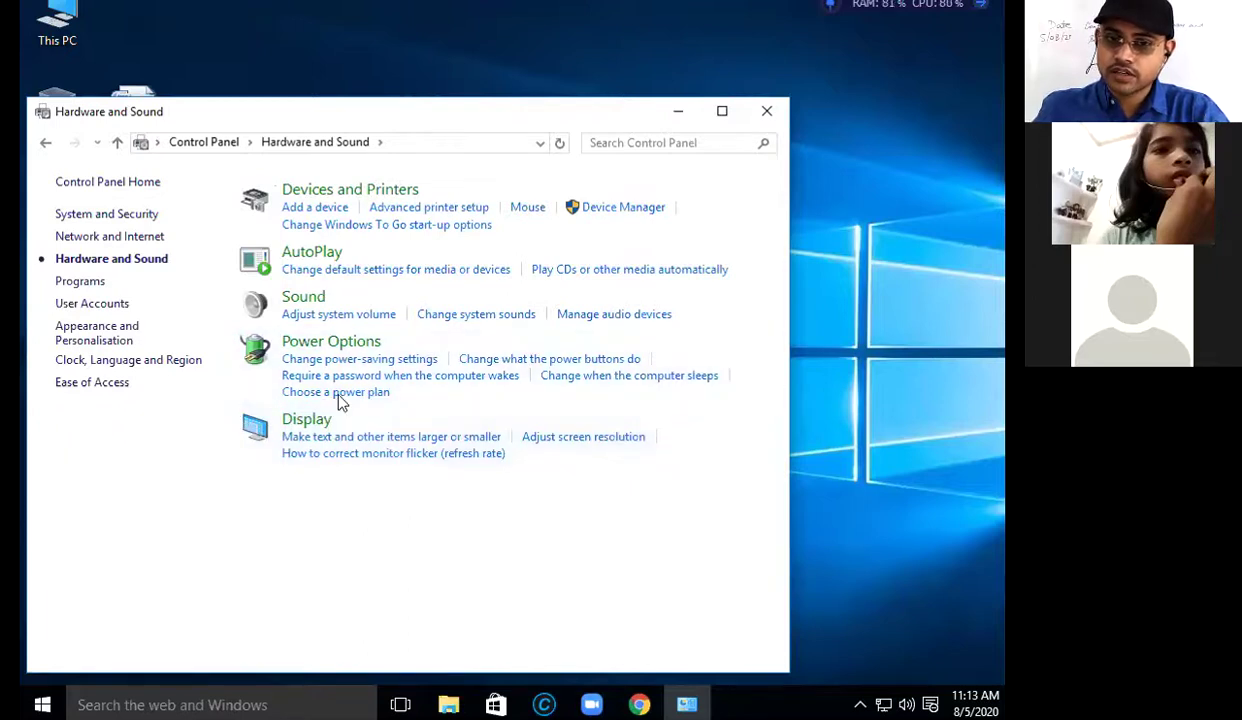
pyautogui.click(387, 191)
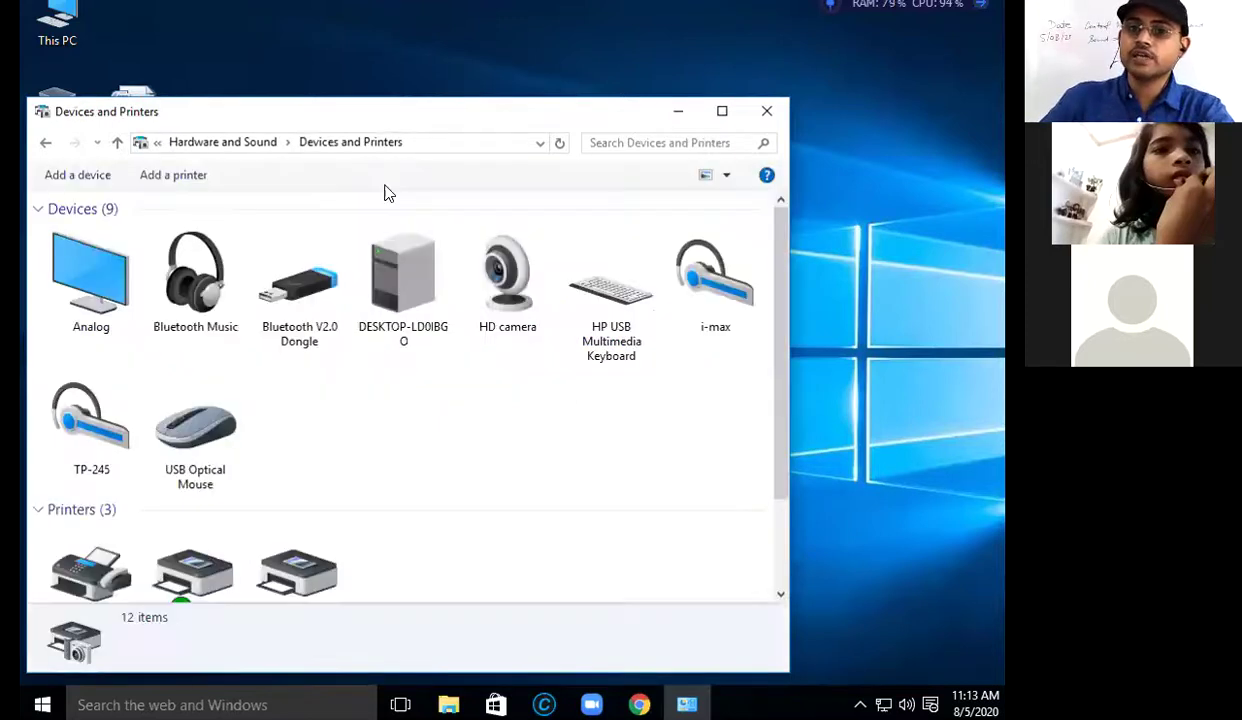
pyautogui.moveTo(388, 118); pyautogui.dragTo(380, 74)
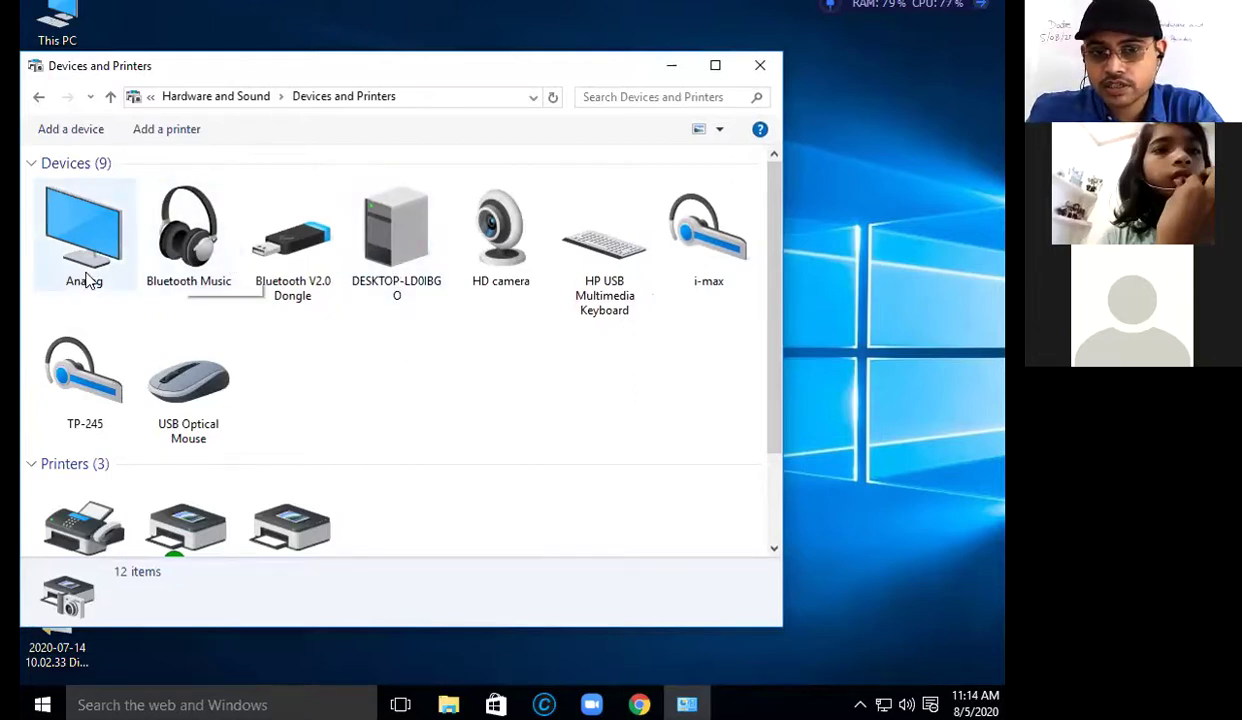
# - Examine the USB Optical Mouse's hardware properties and its HID-compliant mouse details, then close the properties dialogs and Devices and Printers
pyautogui.rightClick(171, 398)
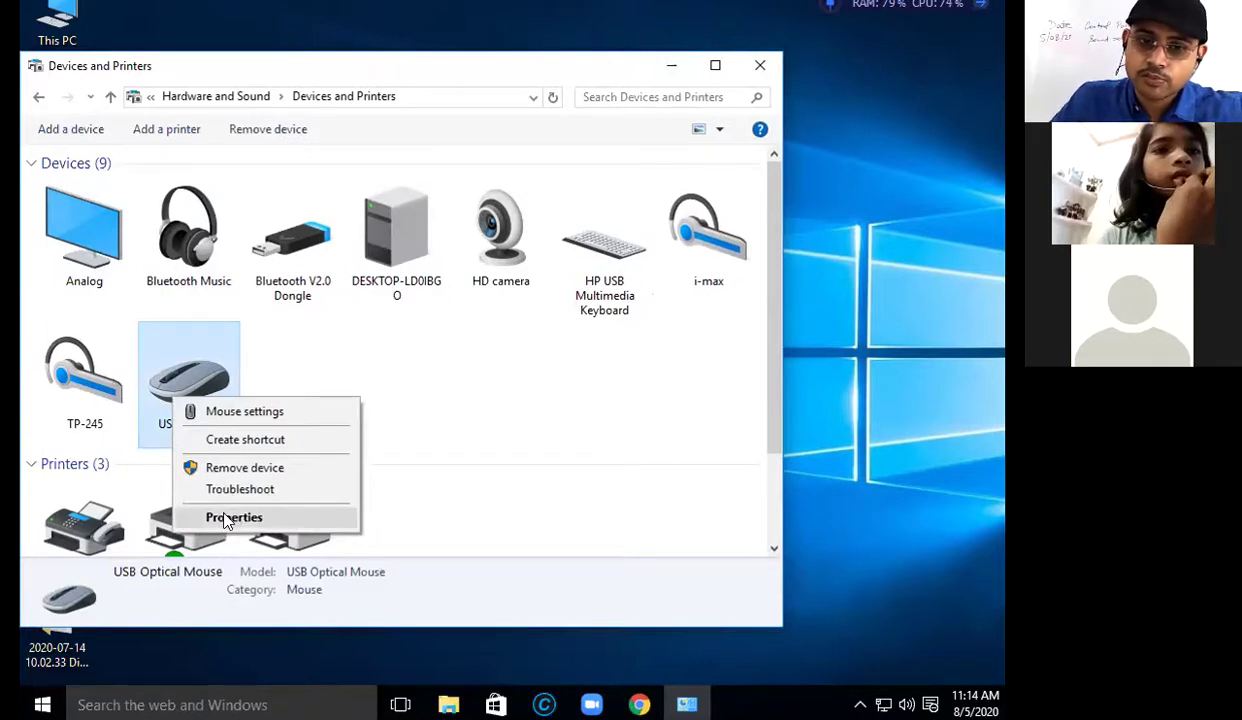
pyautogui.click(232, 515)
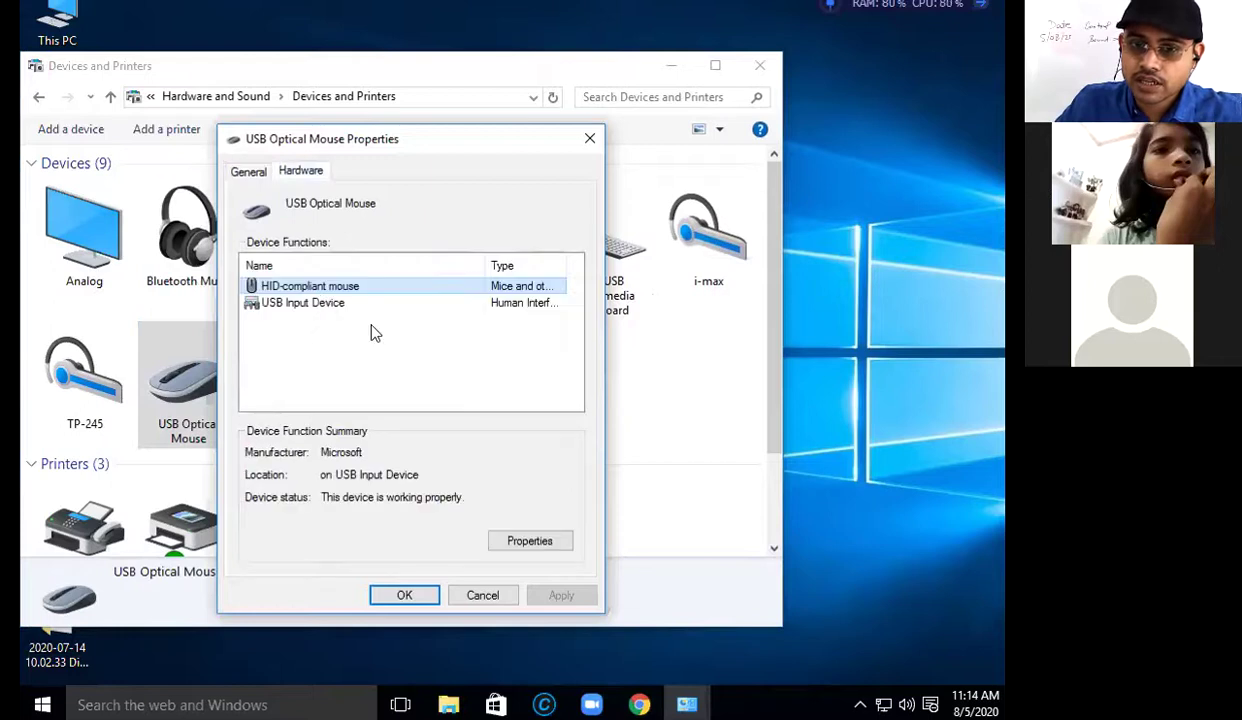
pyautogui.click(545, 541)
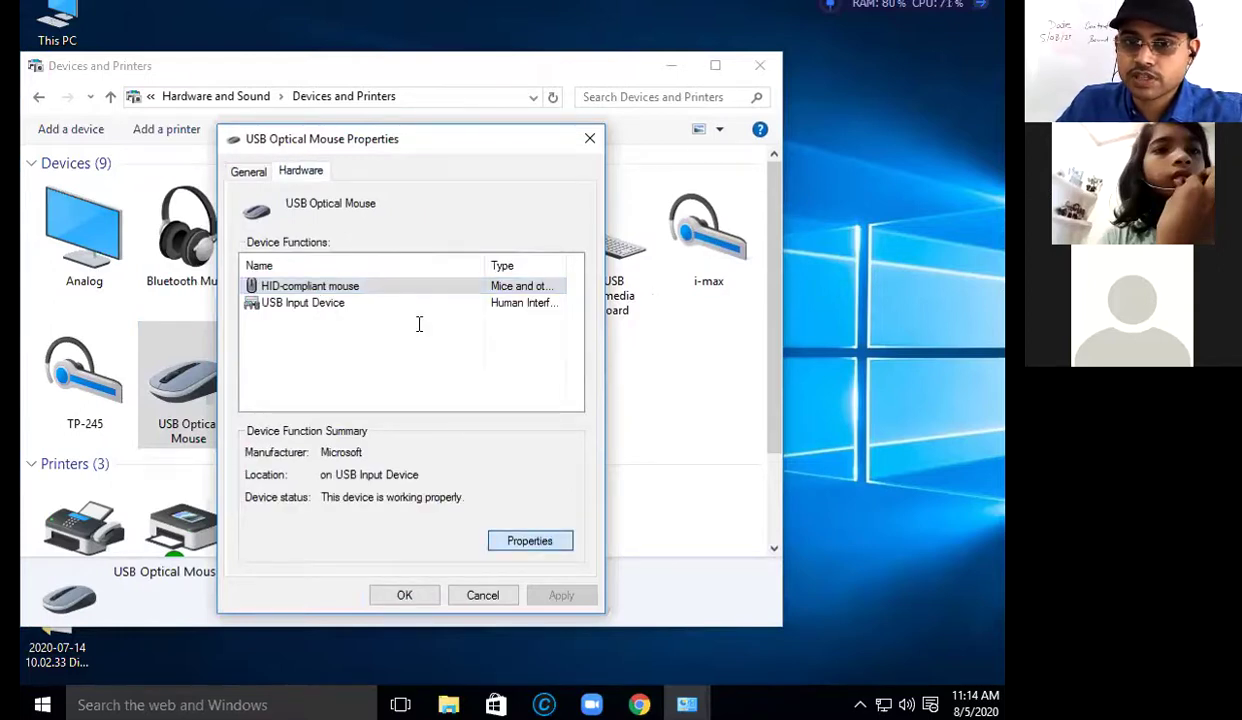
pyautogui.click(368, 246)
pyautogui.click(282, 250)
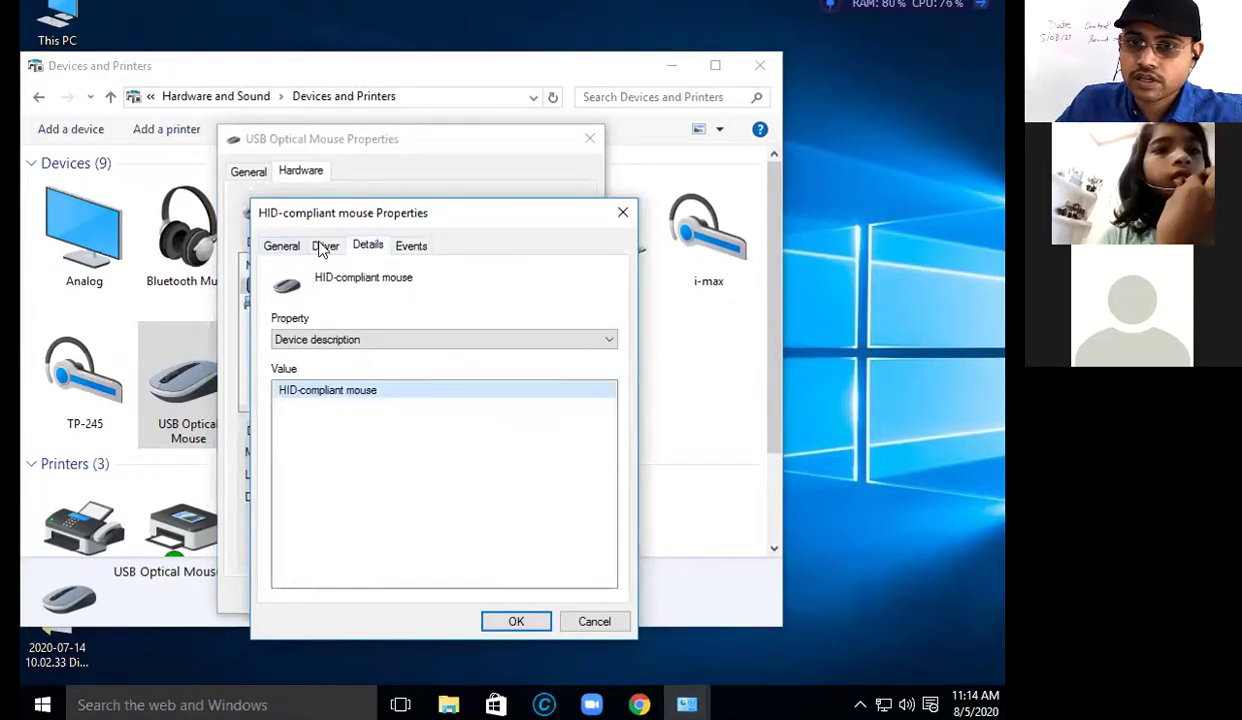
pyautogui.press('Escape')
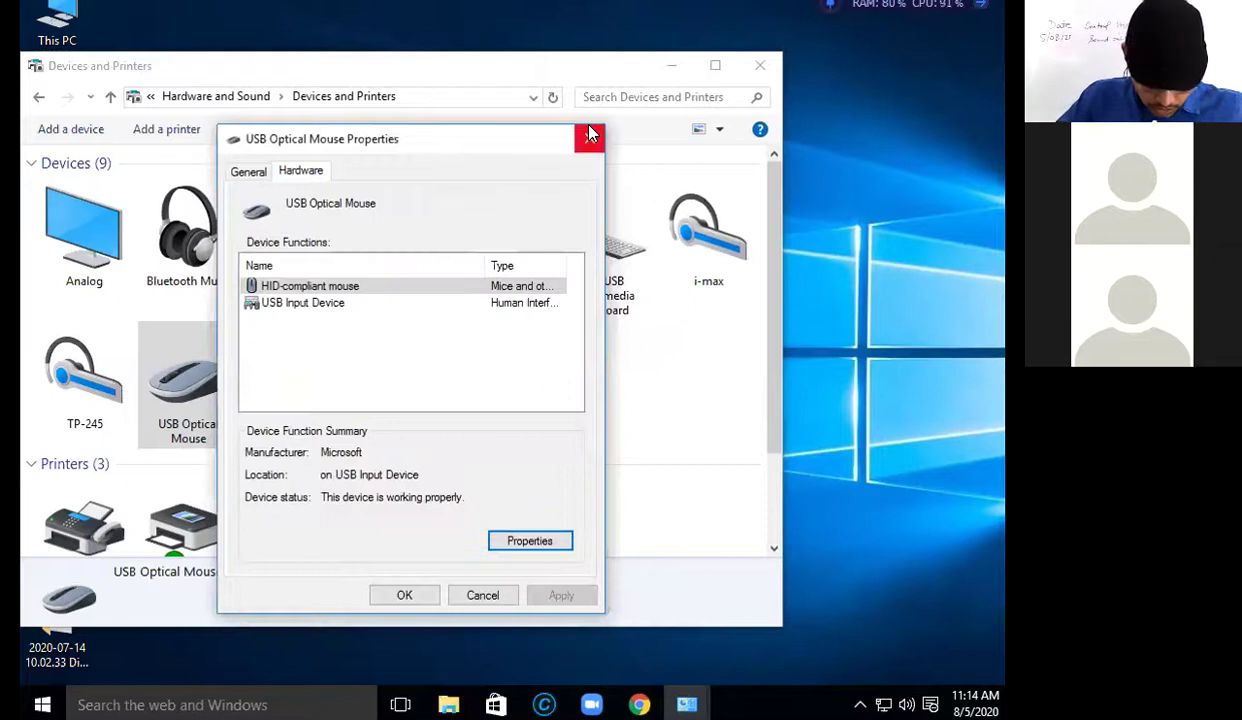
pyautogui.press('Escape')
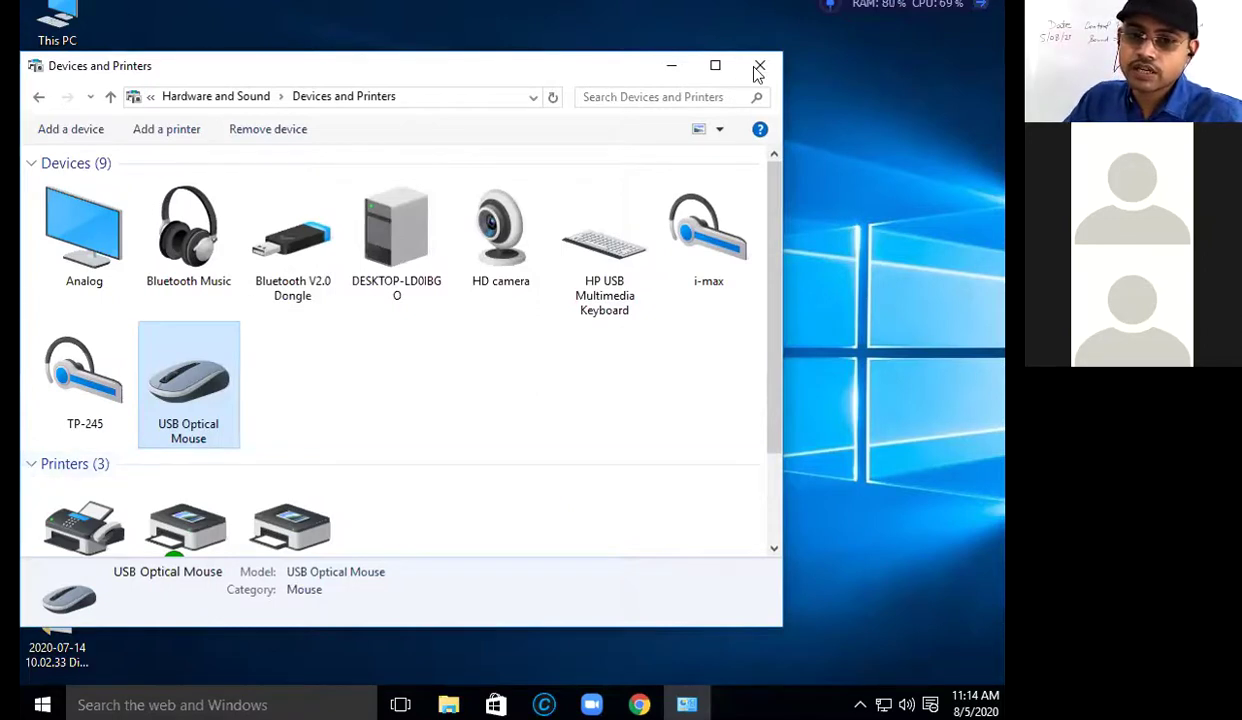
pyautogui.hotkey('alt', 'F4')
# - Reopen Control Panel and show the Hardware and Sound options
pyautogui.press('super+s')
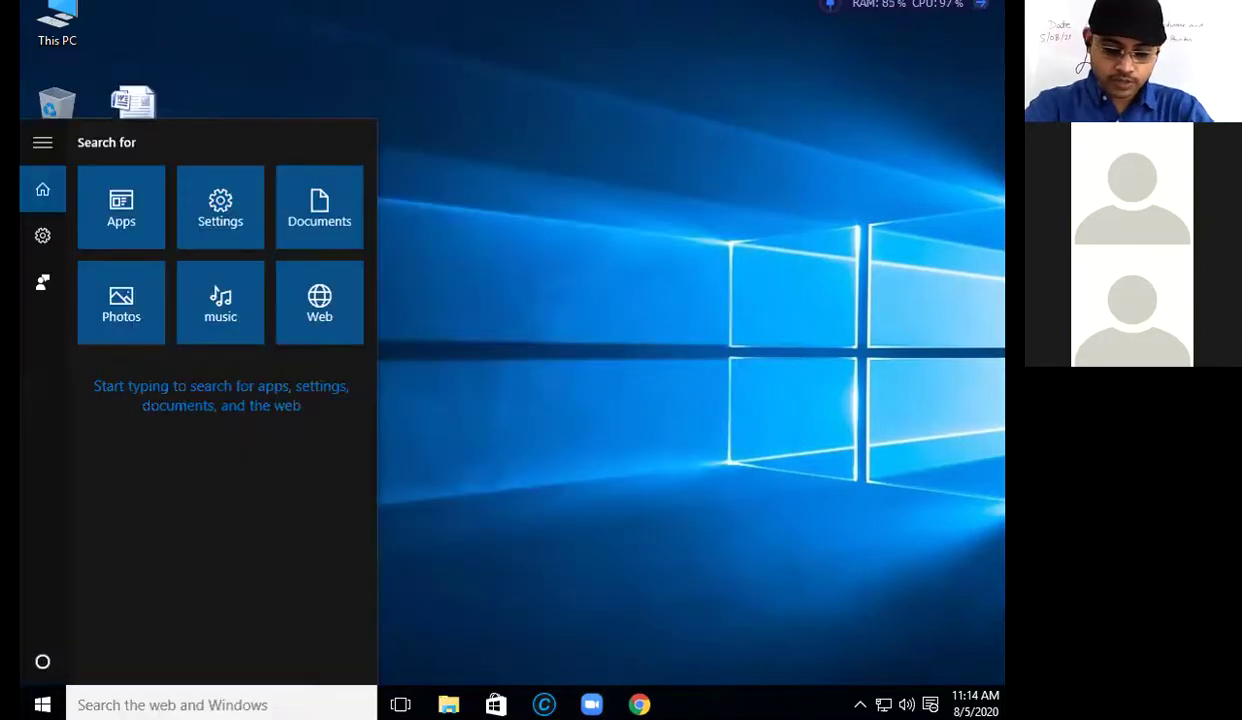
pyautogui.write('CON')
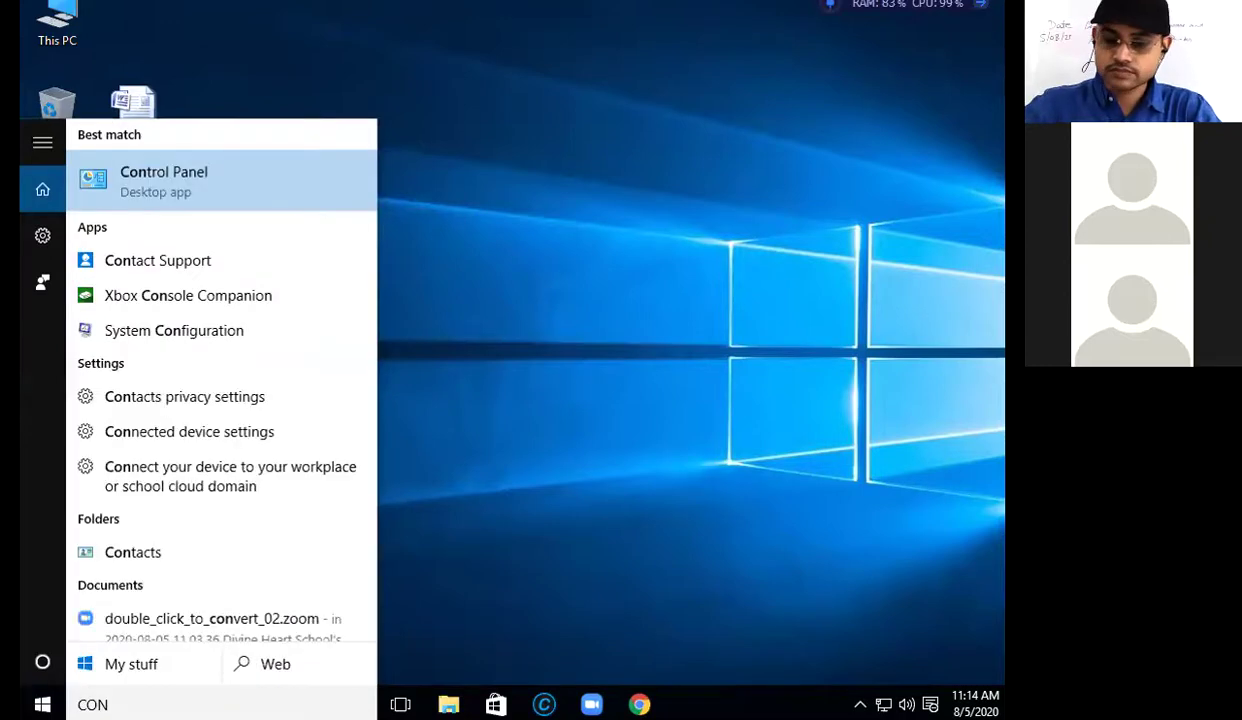
pyautogui.press('Return')
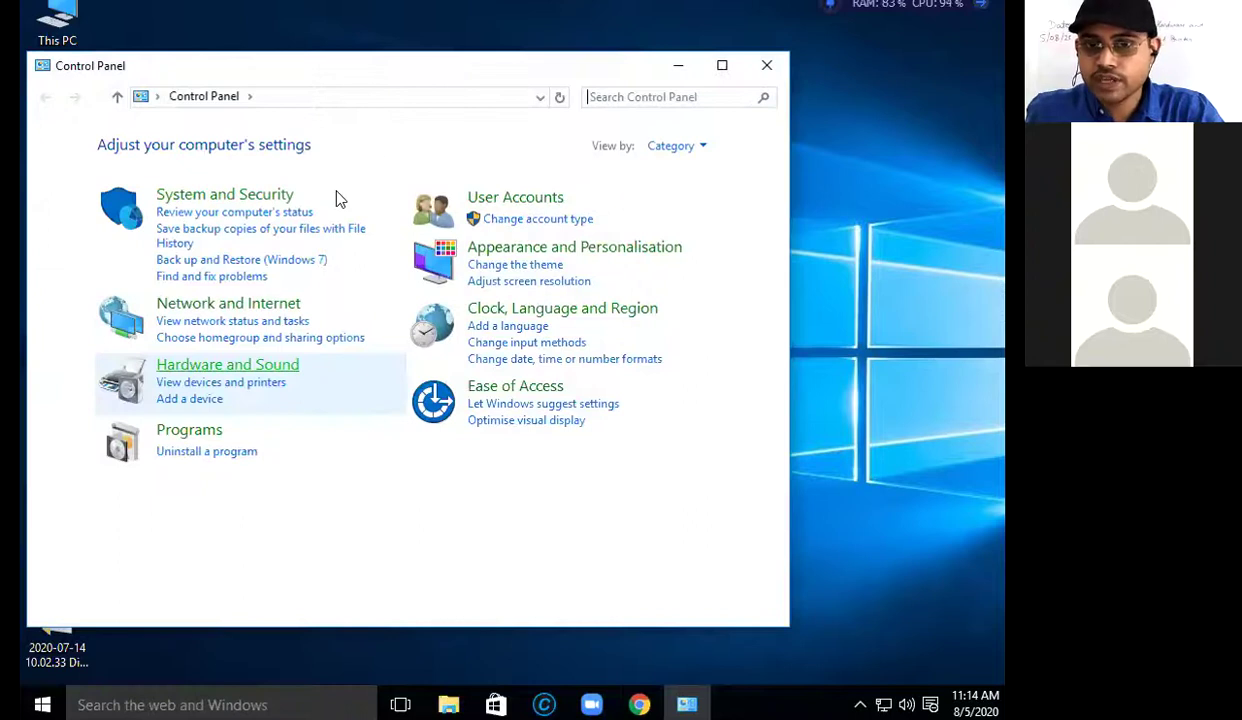
pyautogui.click(227, 364)
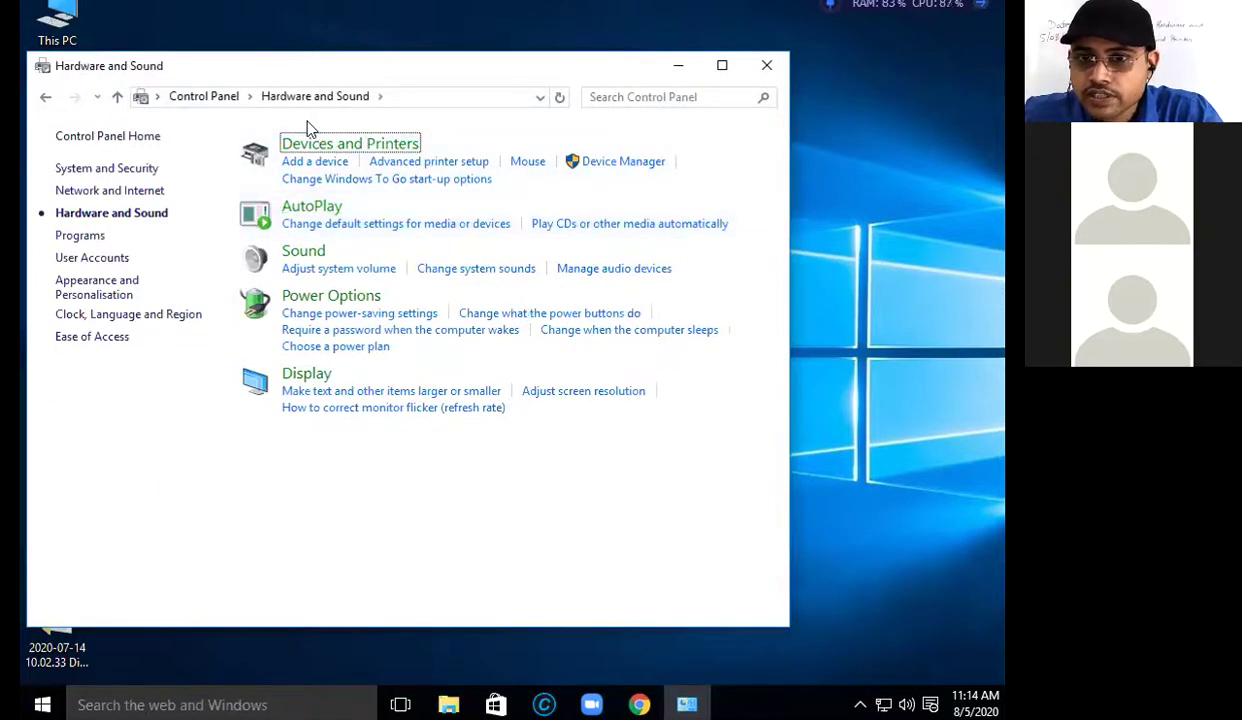
# - Open the Mouse properties and try switching the primary and secondary buttons, leaving the option turned off
pyautogui.click(530, 164)
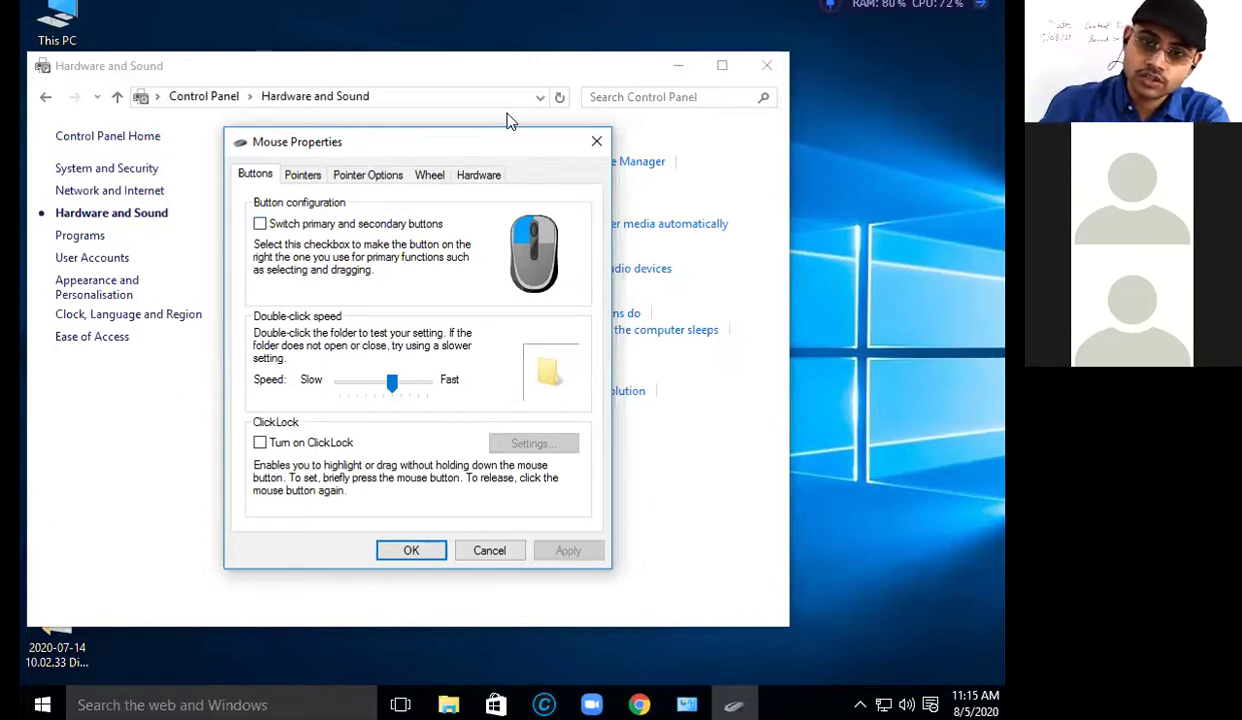
pyautogui.click(262, 224)
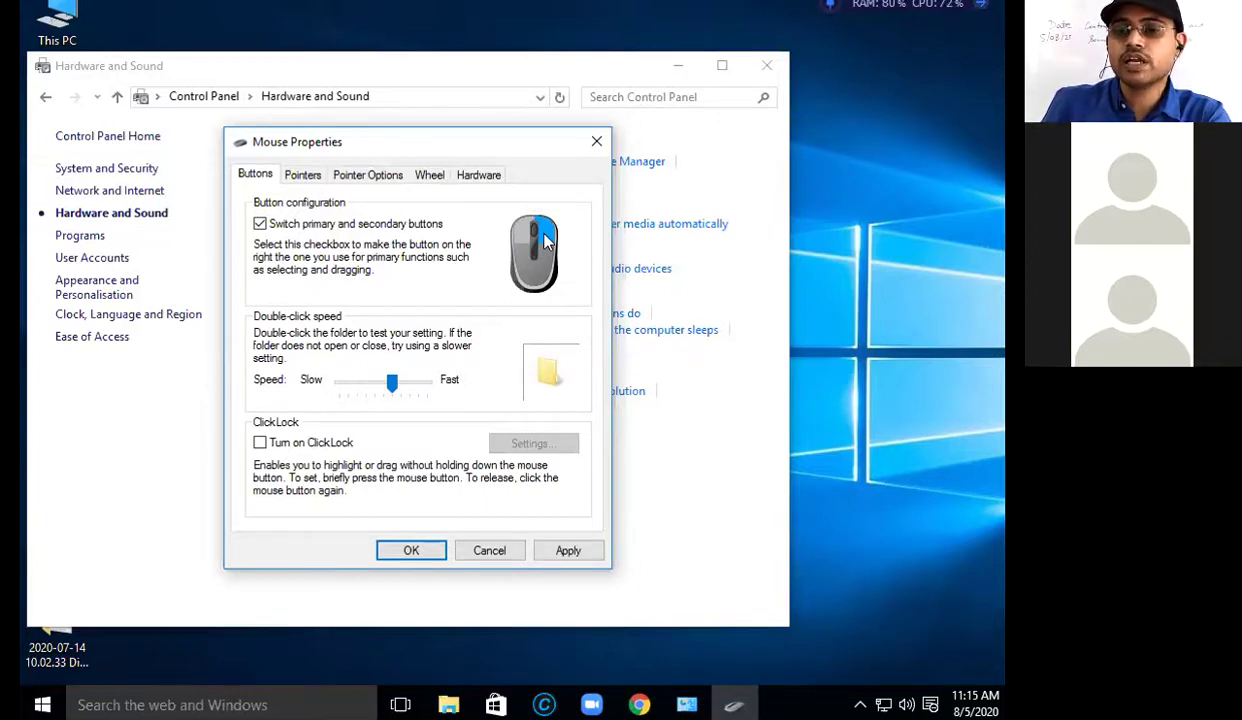
pyautogui.click(305, 229)
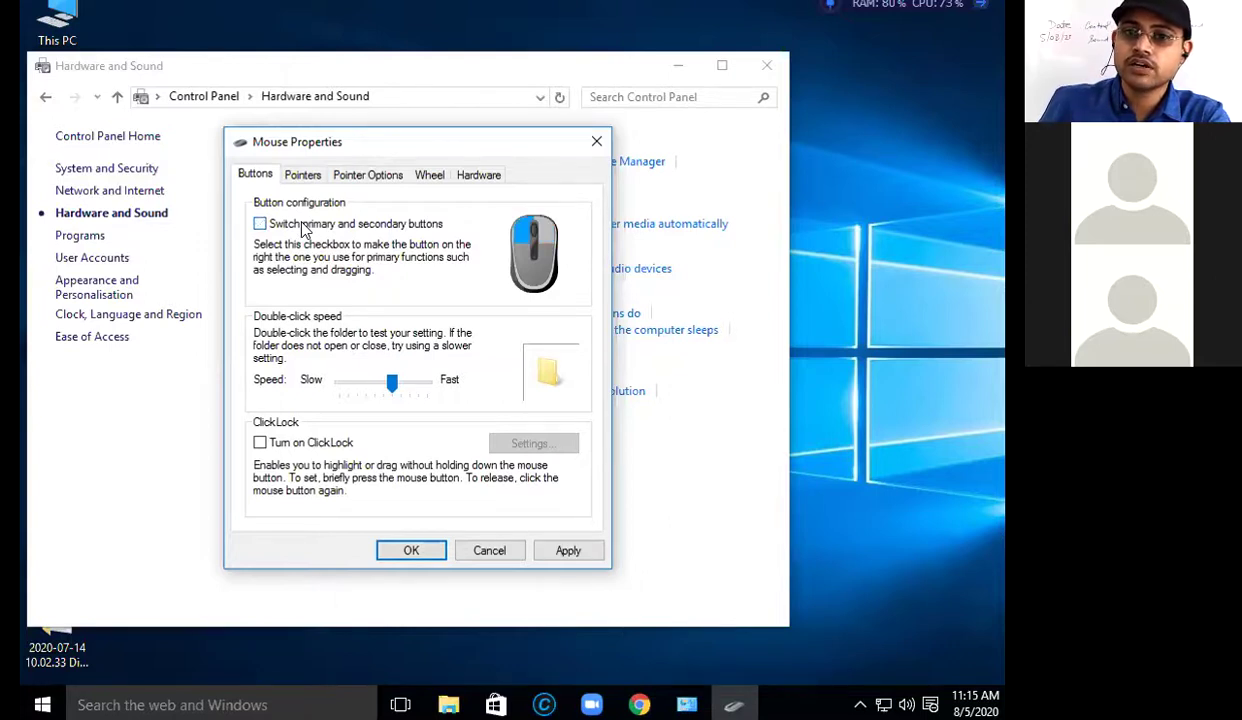
pyautogui.click(305, 229)
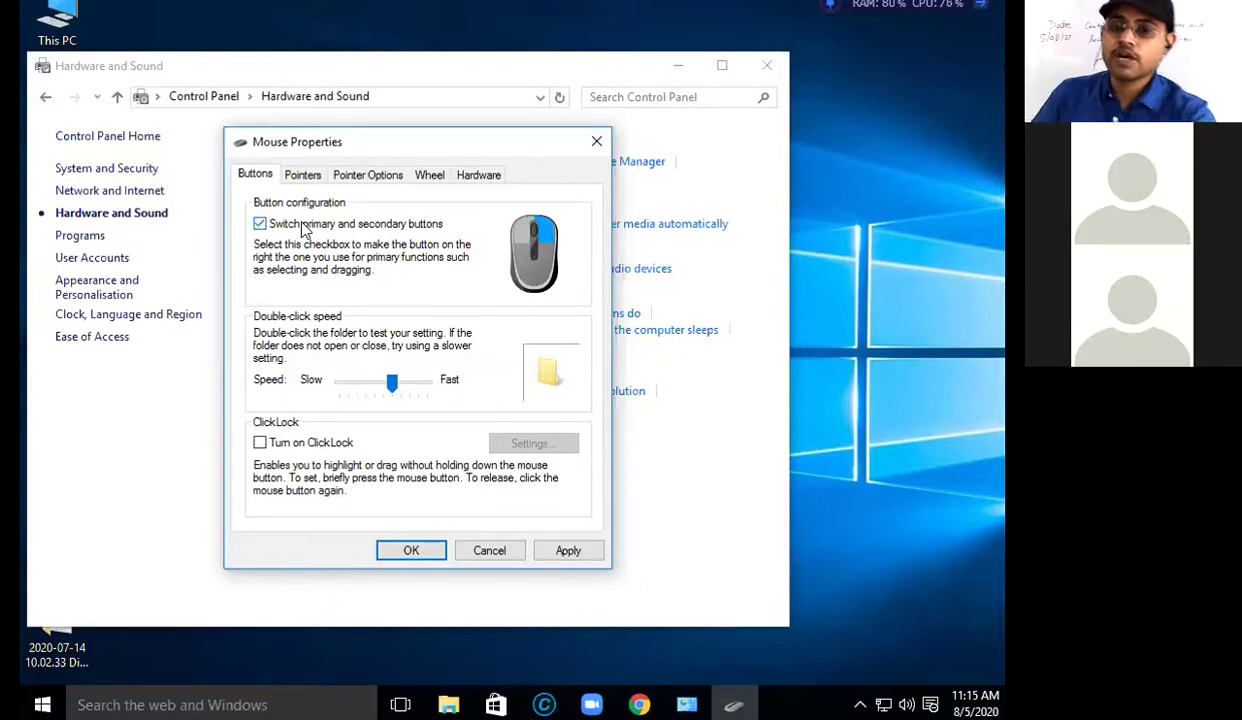
pyautogui.click(305, 229)
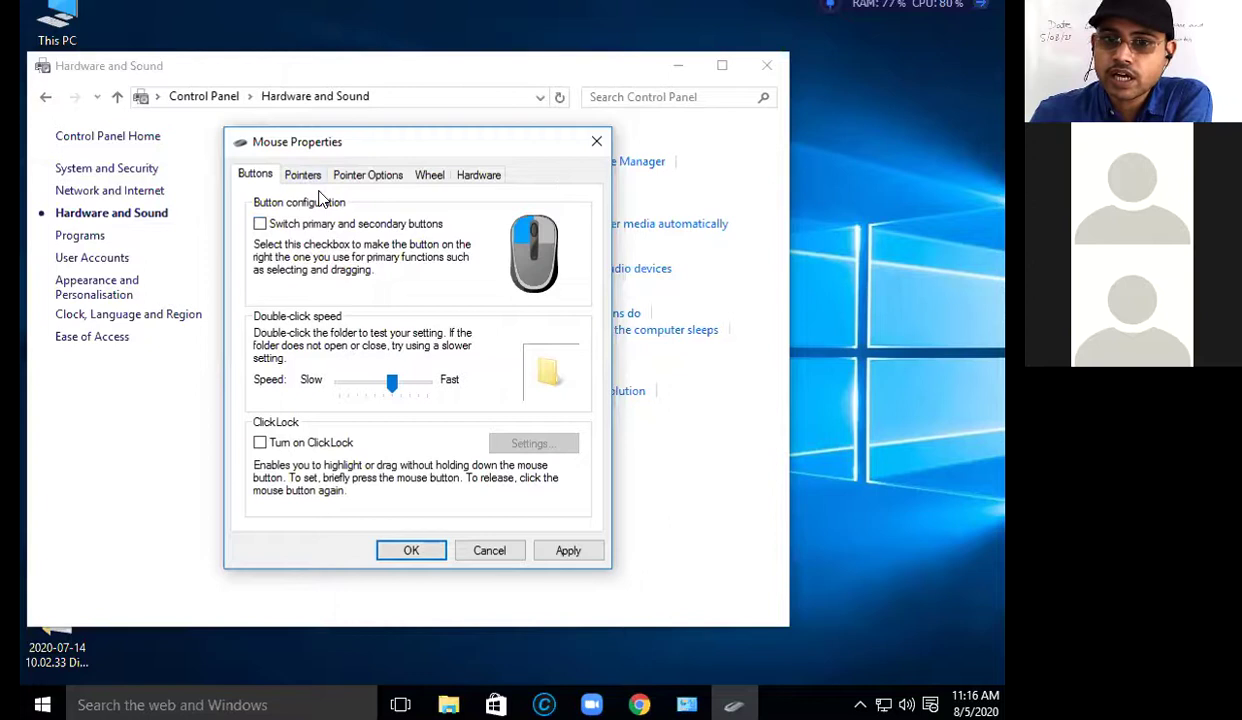
# - Look through the list of customisable mouse pointers down to Link Select, select that entry and close Mouse Properties
pyautogui.click(303, 176)
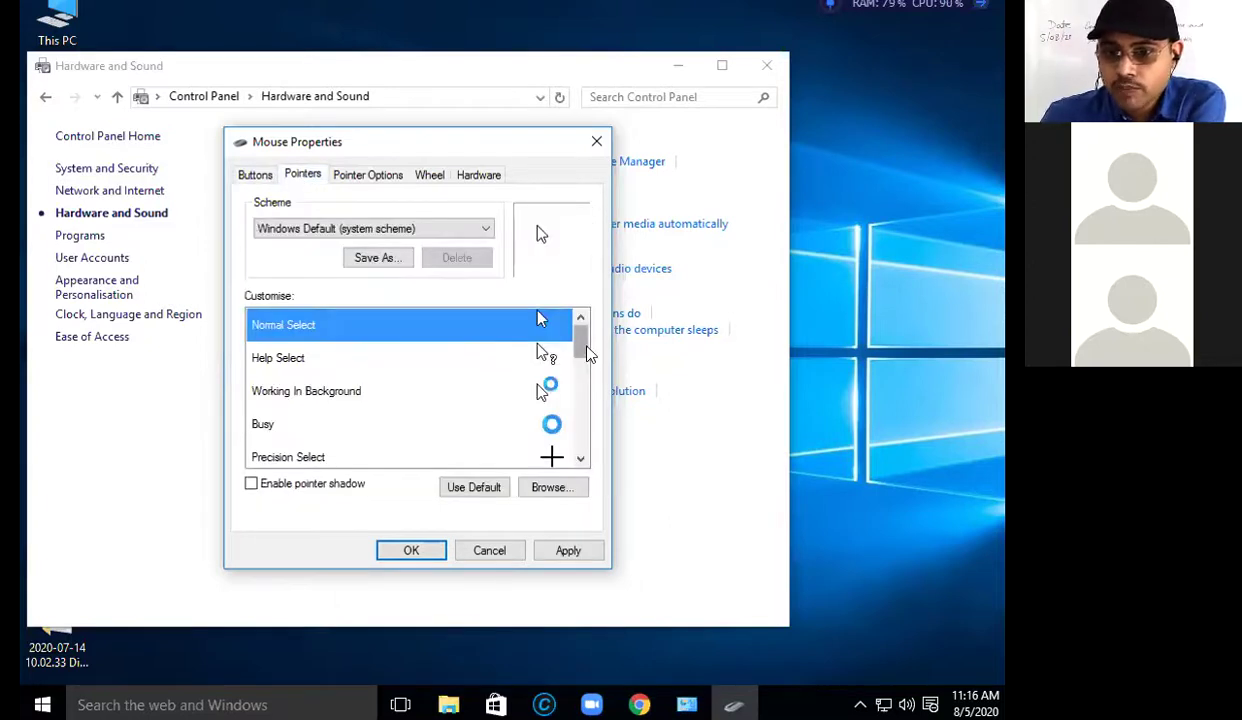
pyautogui.click(586, 398)
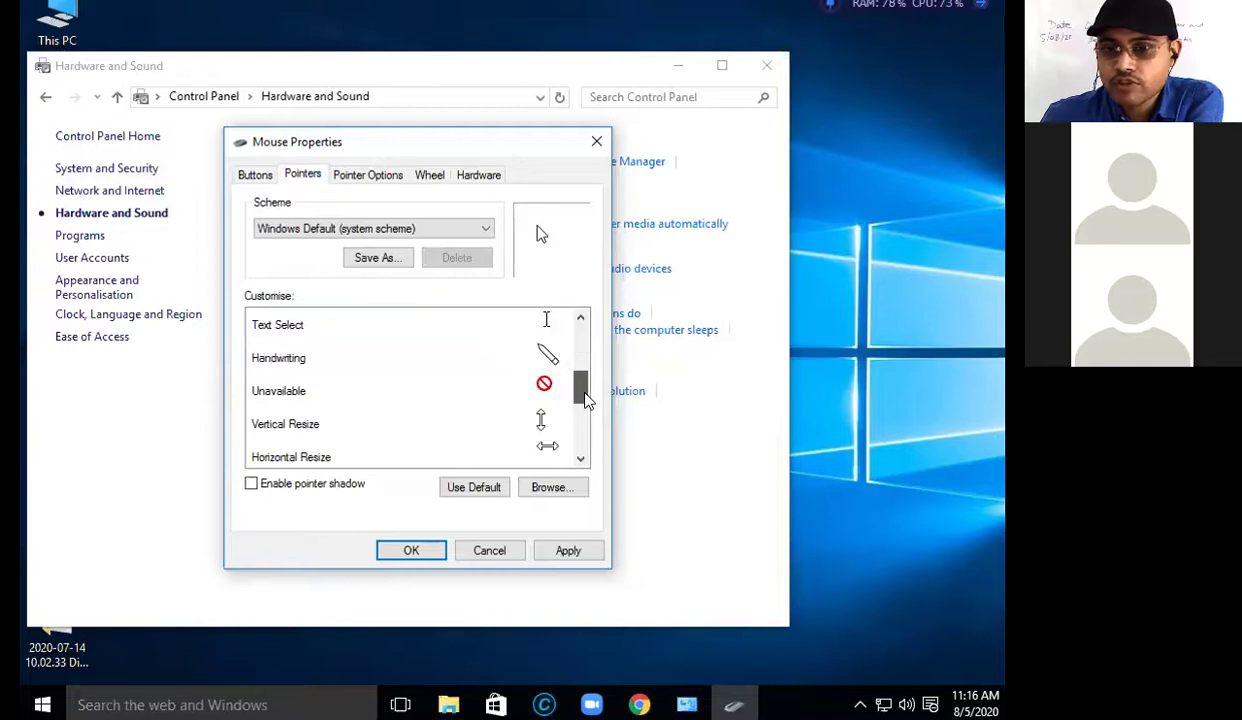
pyautogui.scroll(-1, 586, 398)
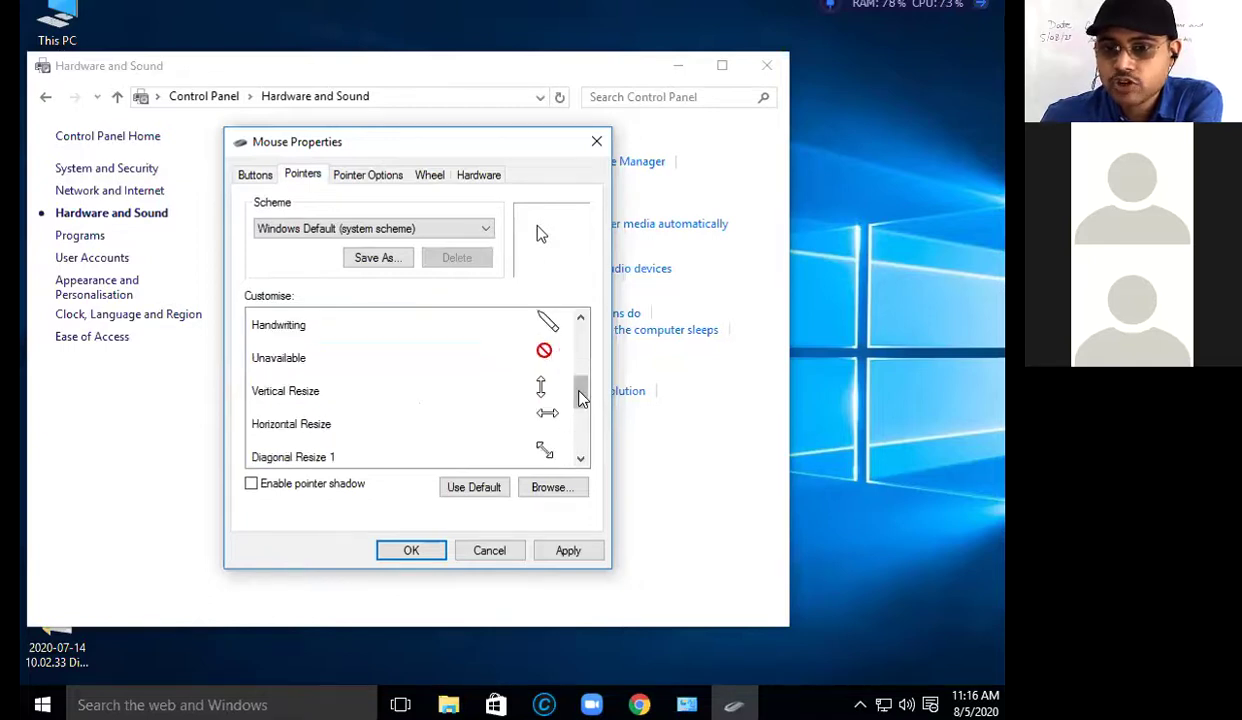
pyautogui.scroll(-1, 565, 443)
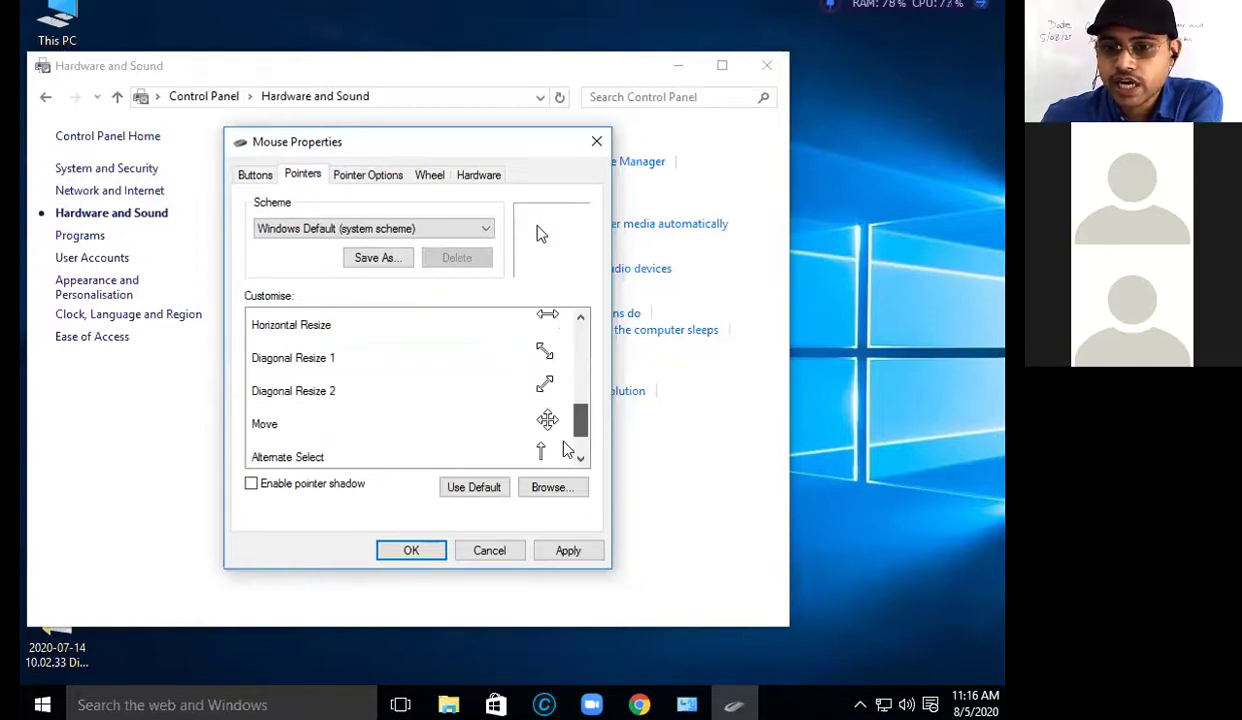
pyautogui.scroll(-1, 548, 421)
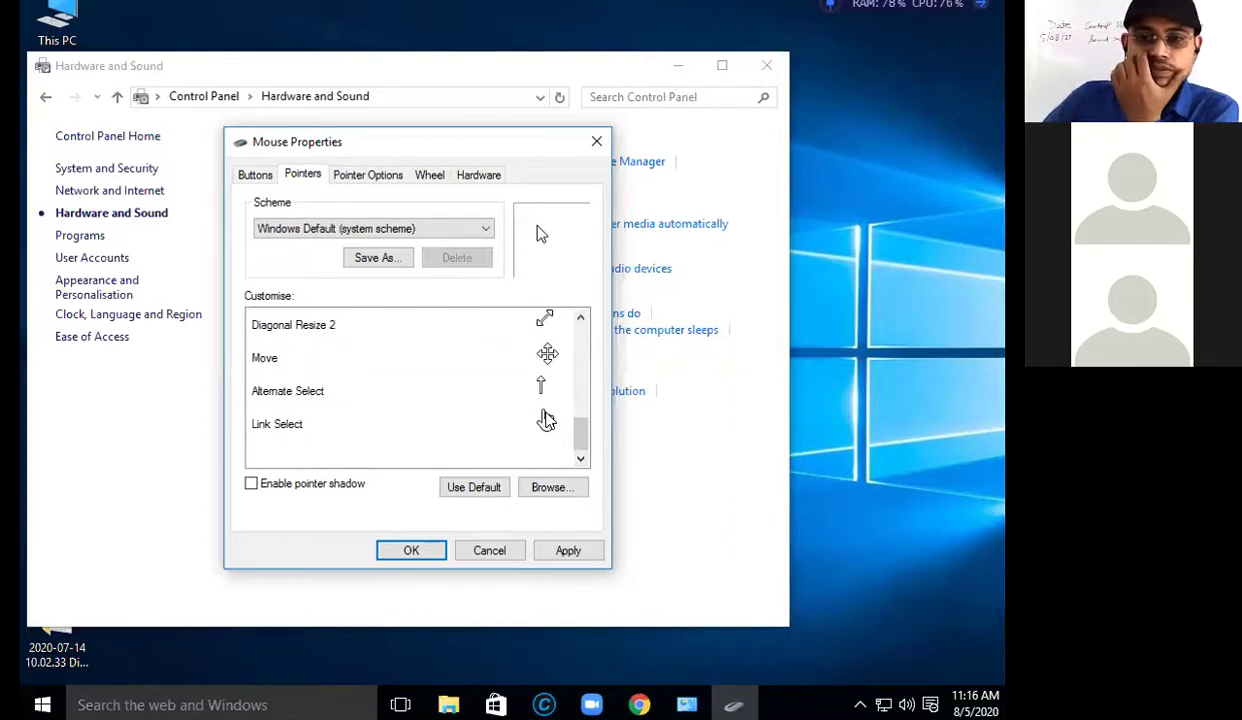
pyautogui.click(546, 420)
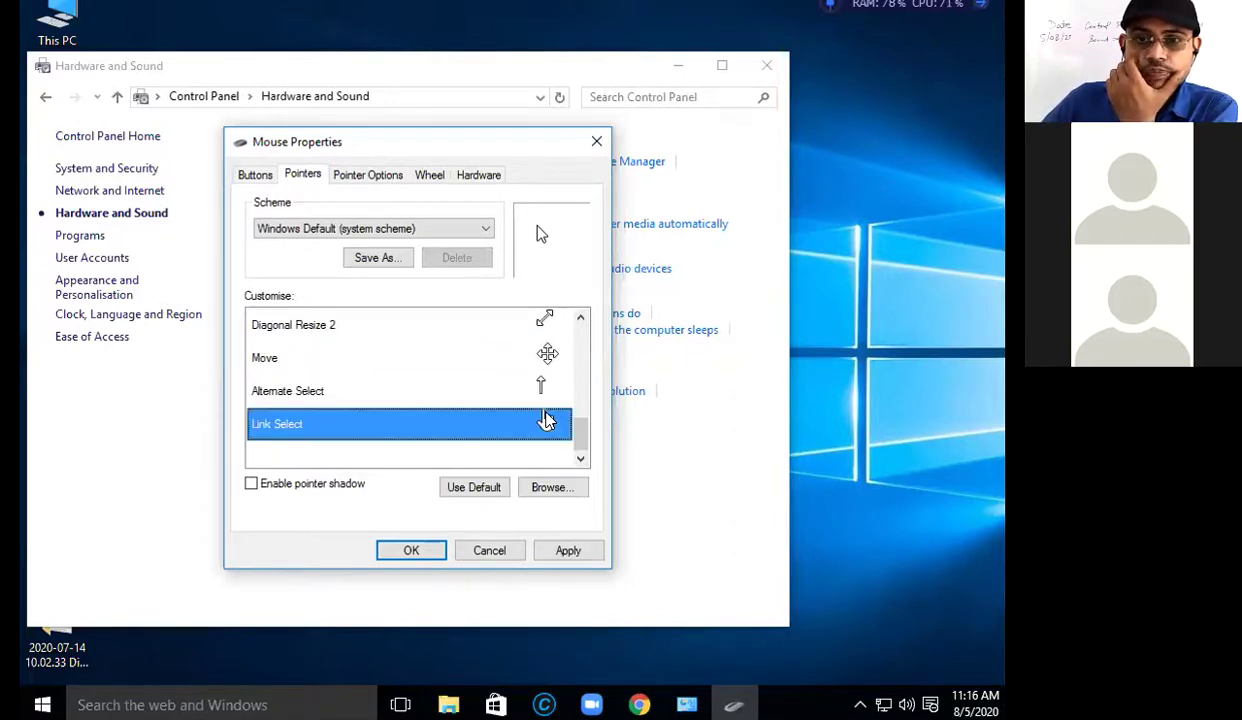
pyautogui.click(410, 550)
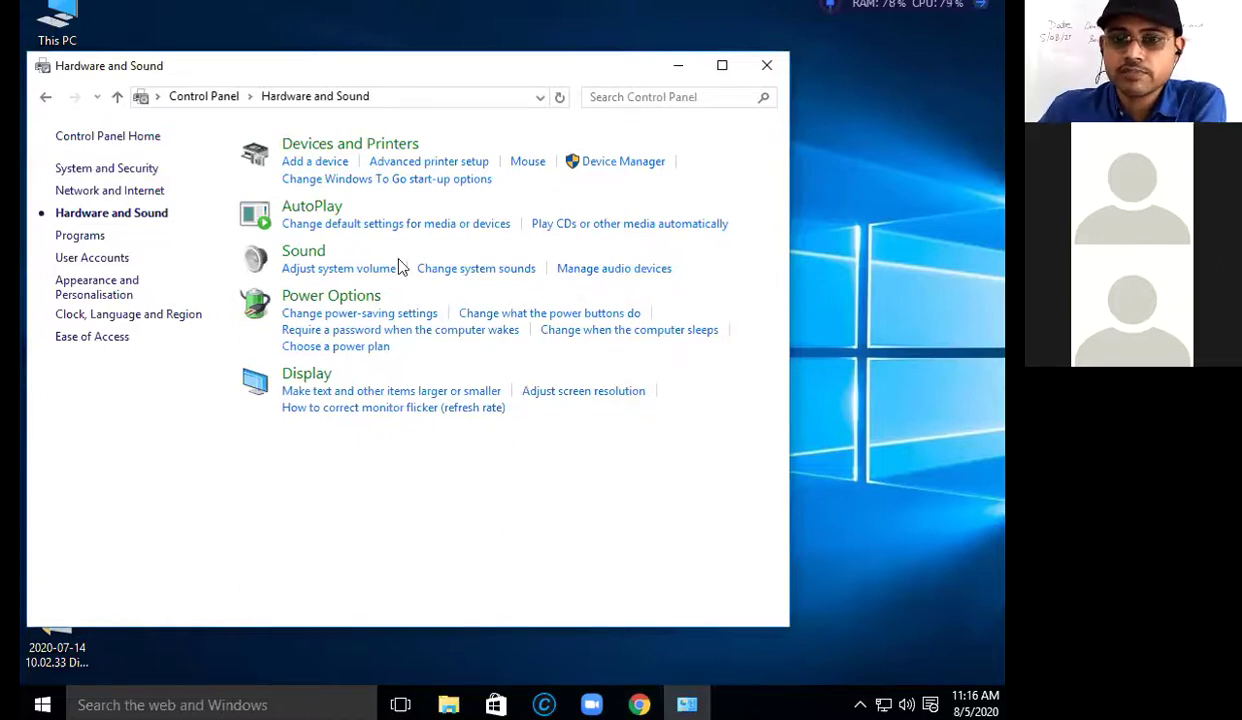
# - Reopen Mouse Properties, view the pointer scheme settings and close the dialog
pyautogui.click(528, 164)
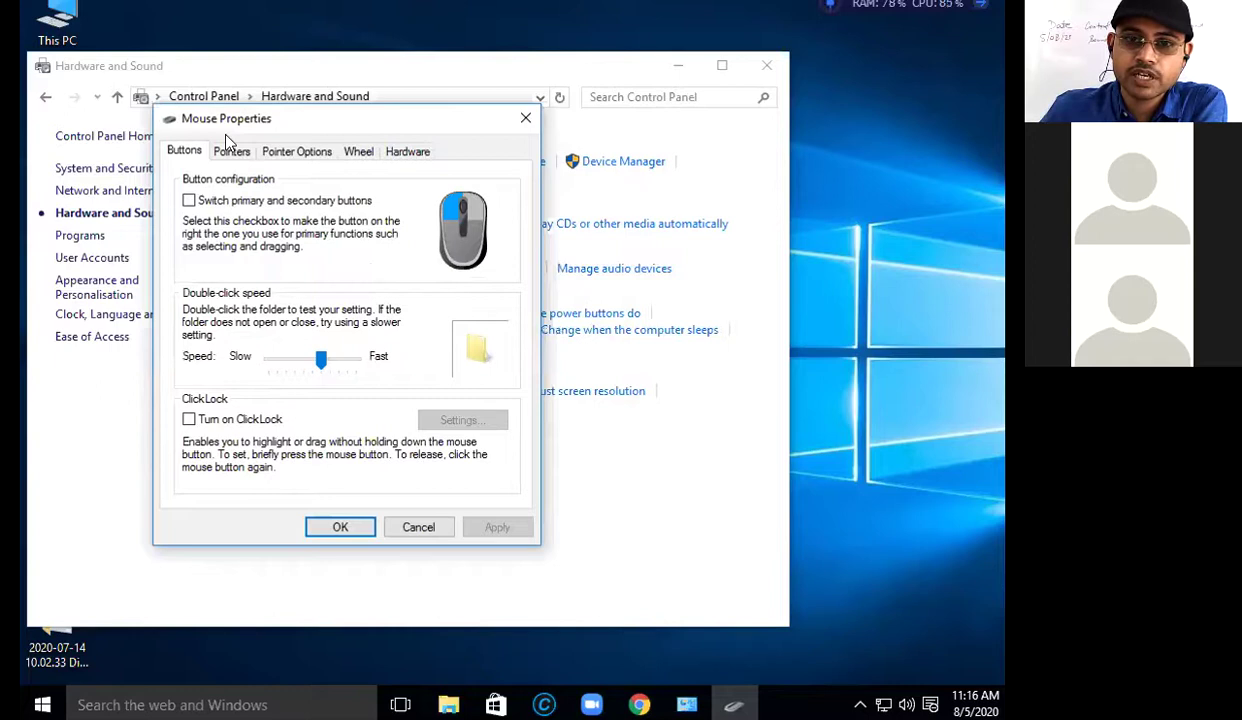
pyautogui.click(236, 155)
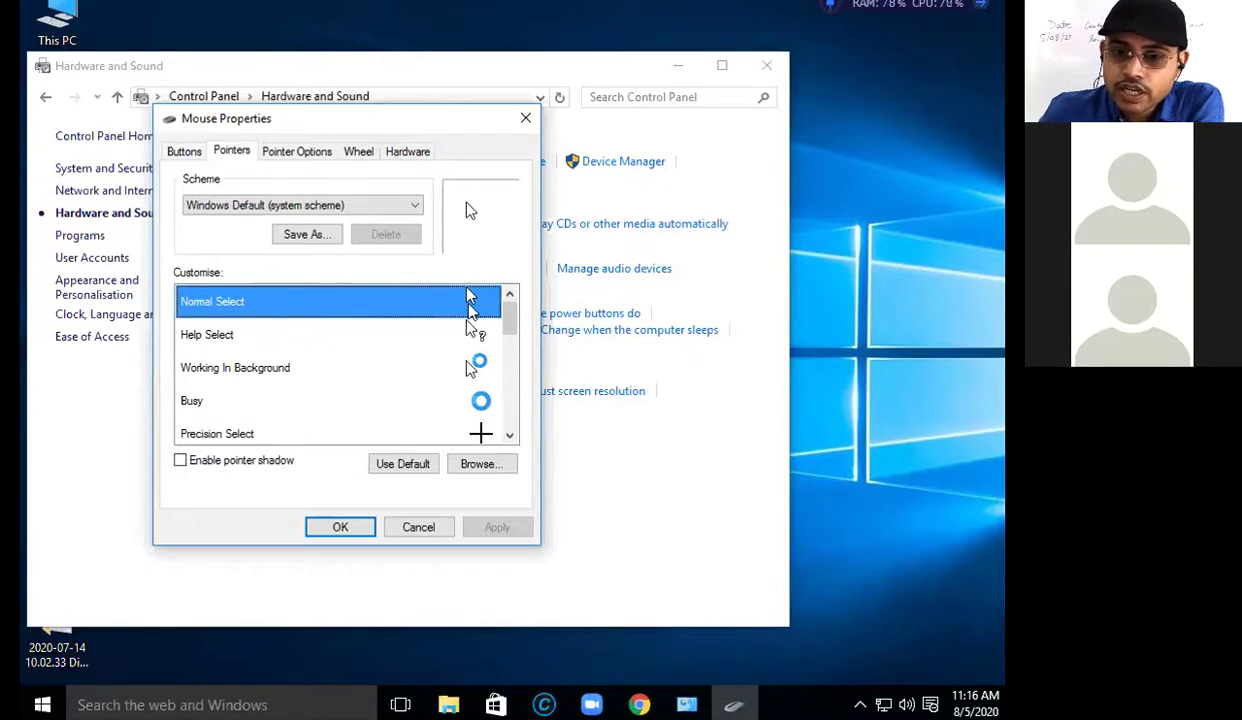
pyautogui.click(330, 528)
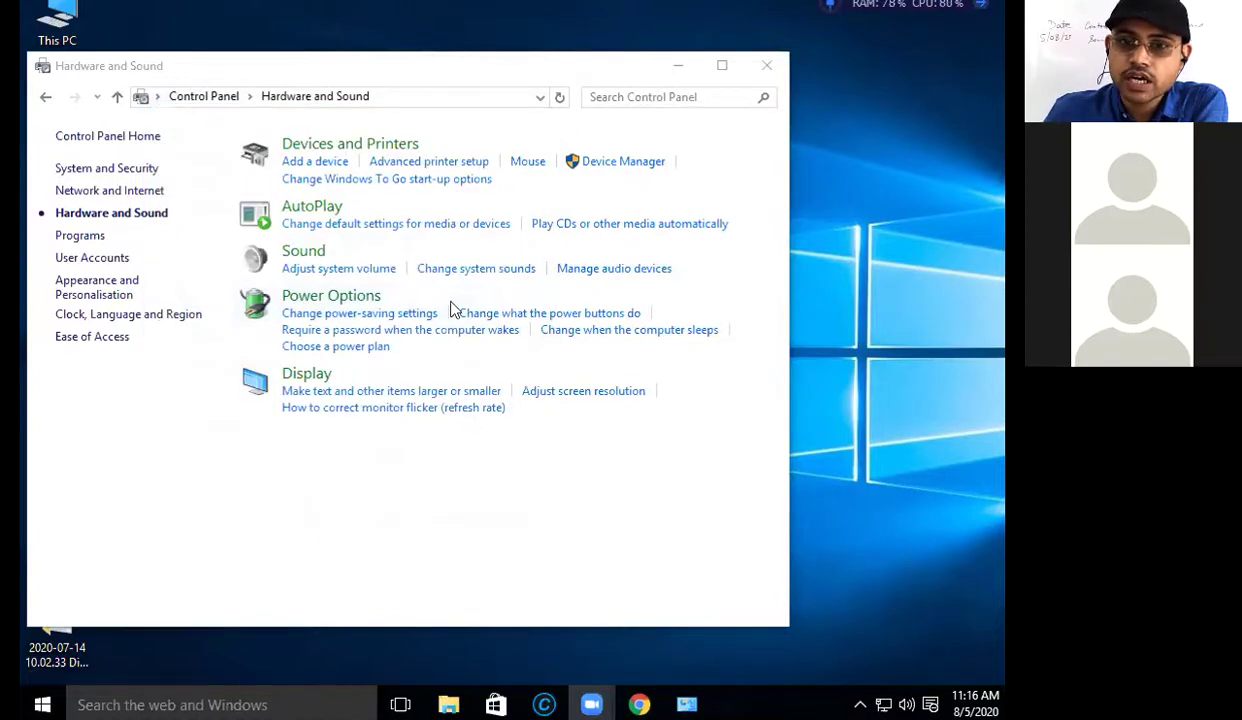
# - Select the Unavailable pointer in Mouse Properties, try to reset it to its default and confirm the dialog
pyautogui.click(528, 165)
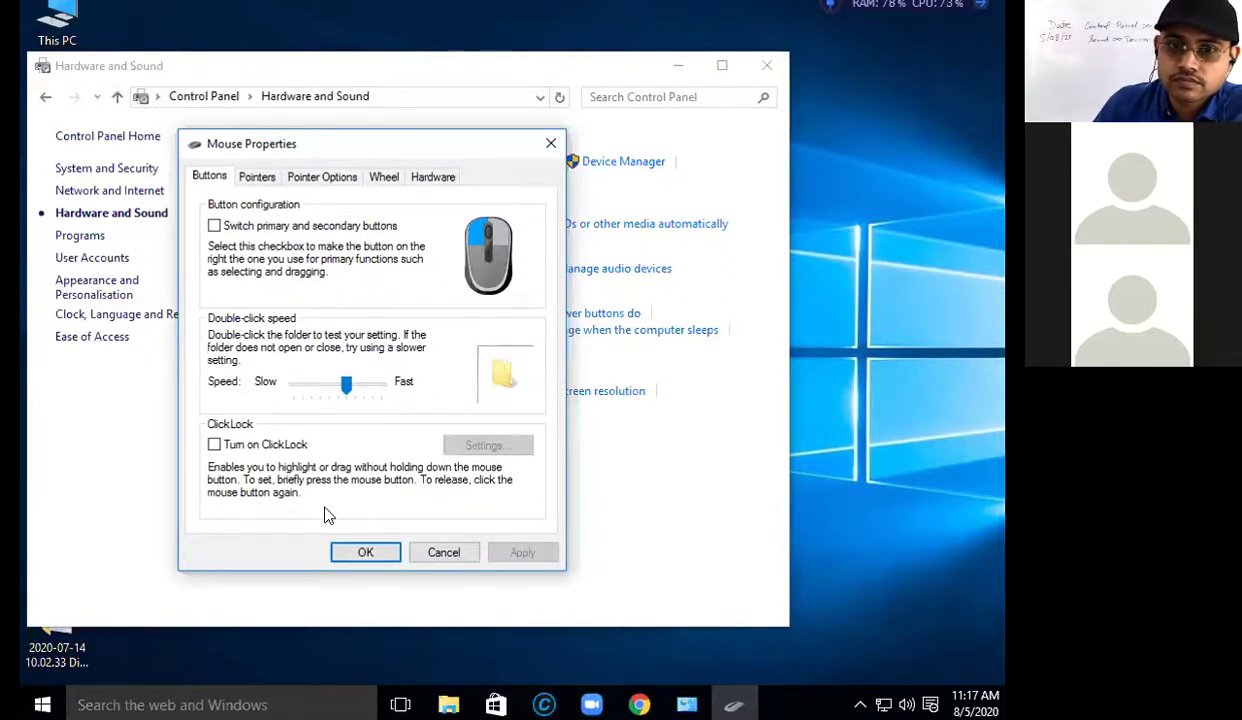
pyautogui.click(262, 180)
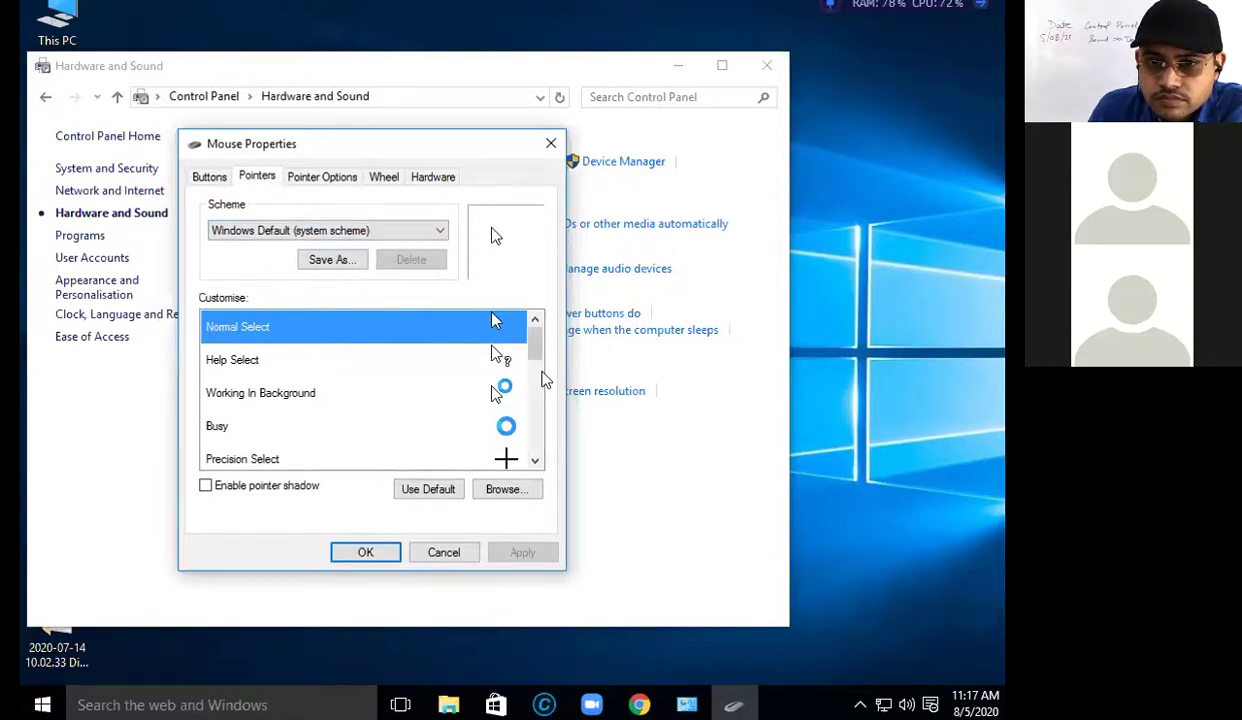
pyautogui.scroll(-3, 545, 422)
pyautogui.scroll(1, 540, 415)
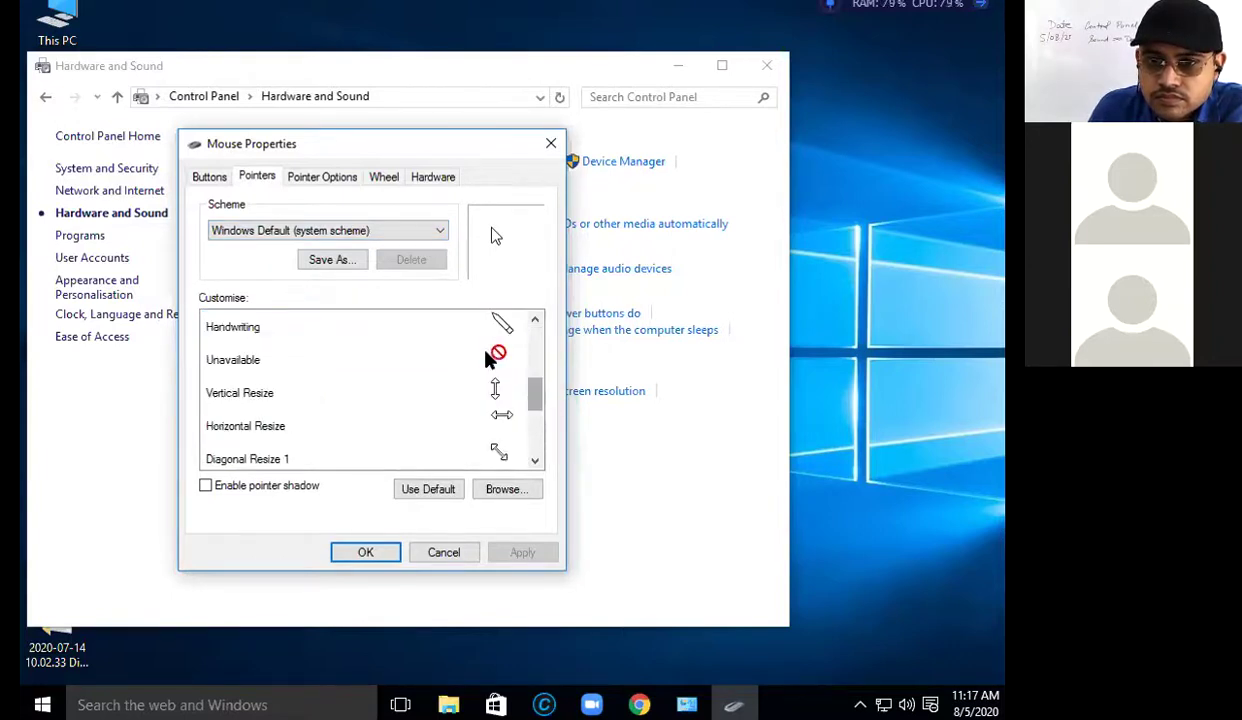
pyautogui.click(485, 356)
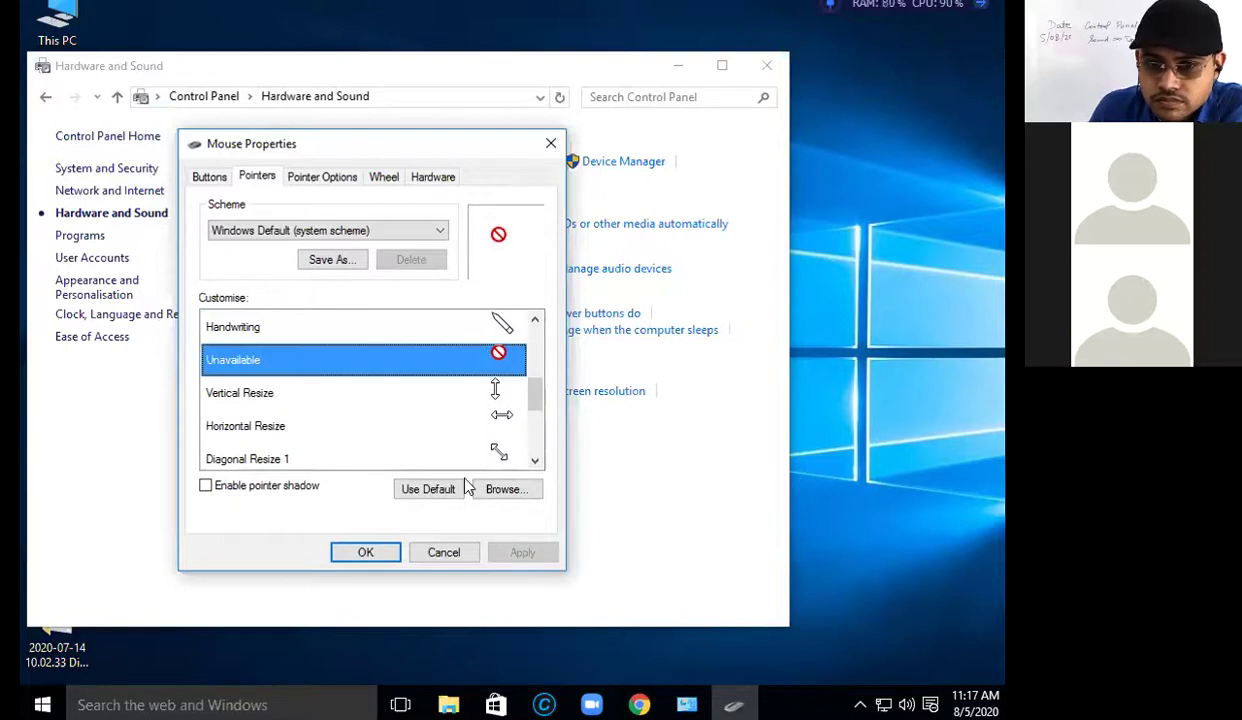
pyautogui.click(430, 489)
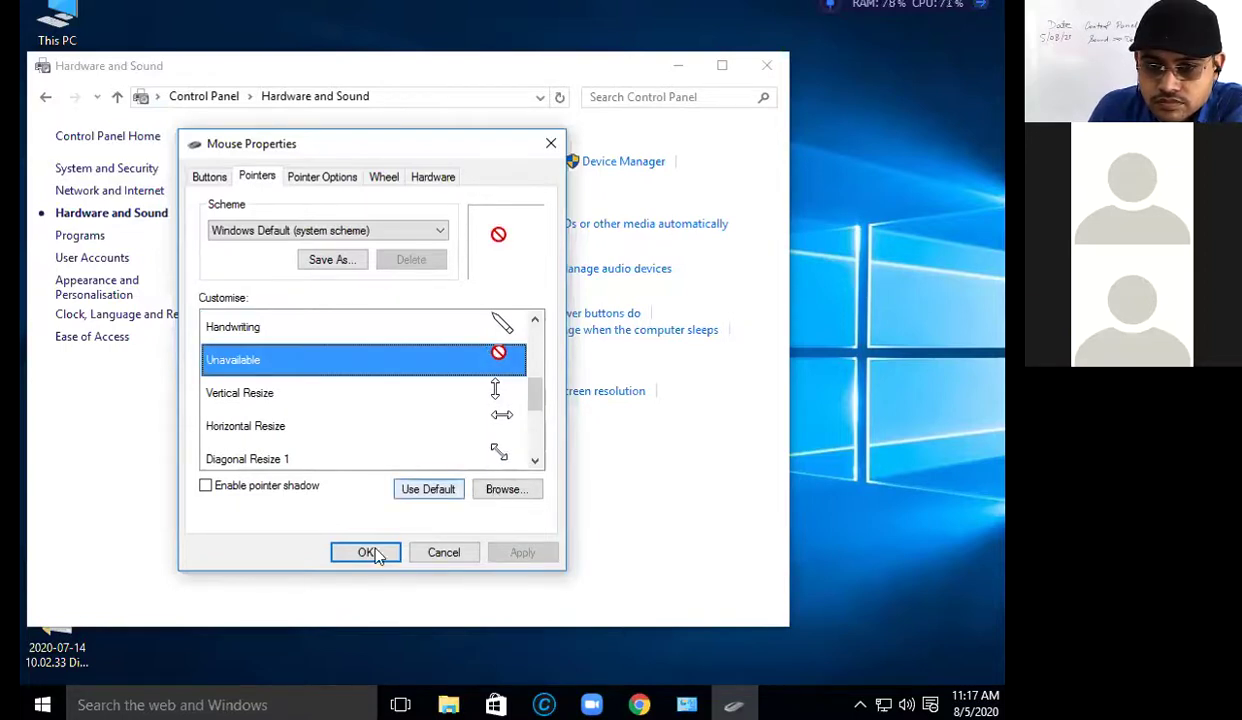
pyautogui.click(370, 552)
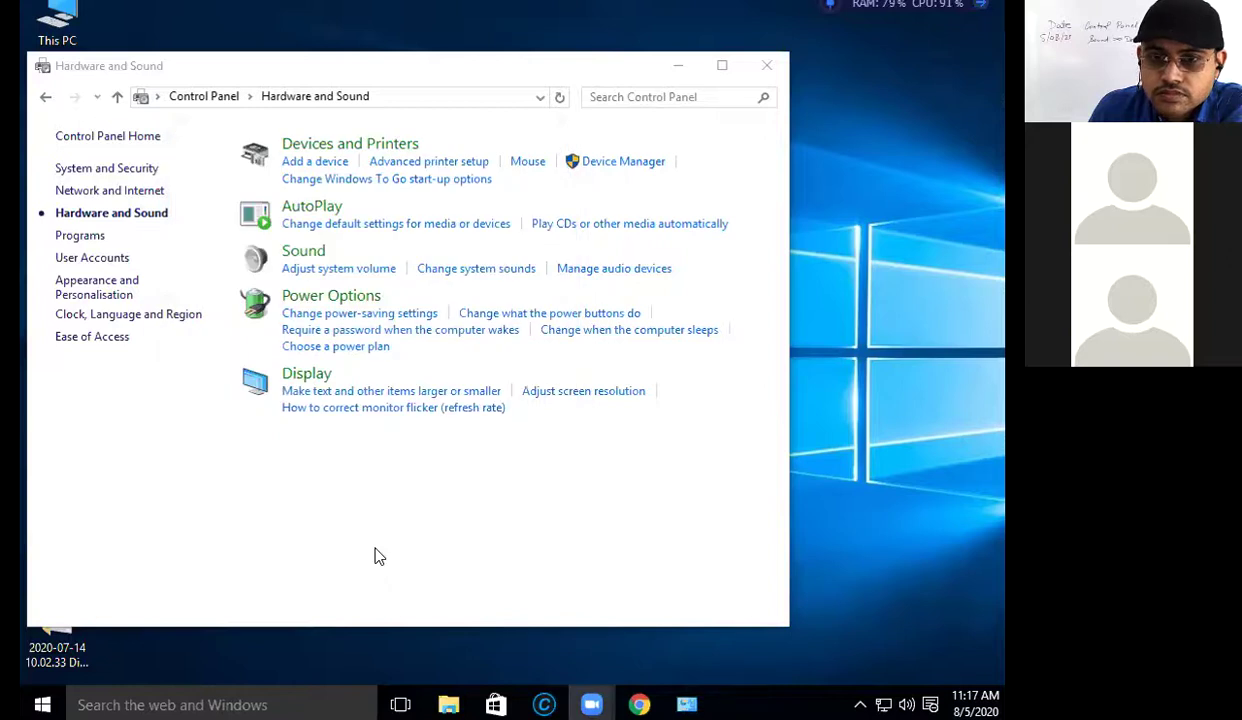
# - Reopen Mouse Properties, reset the Normal Select pointer to its default and confirm
pyautogui.click(480, 266)
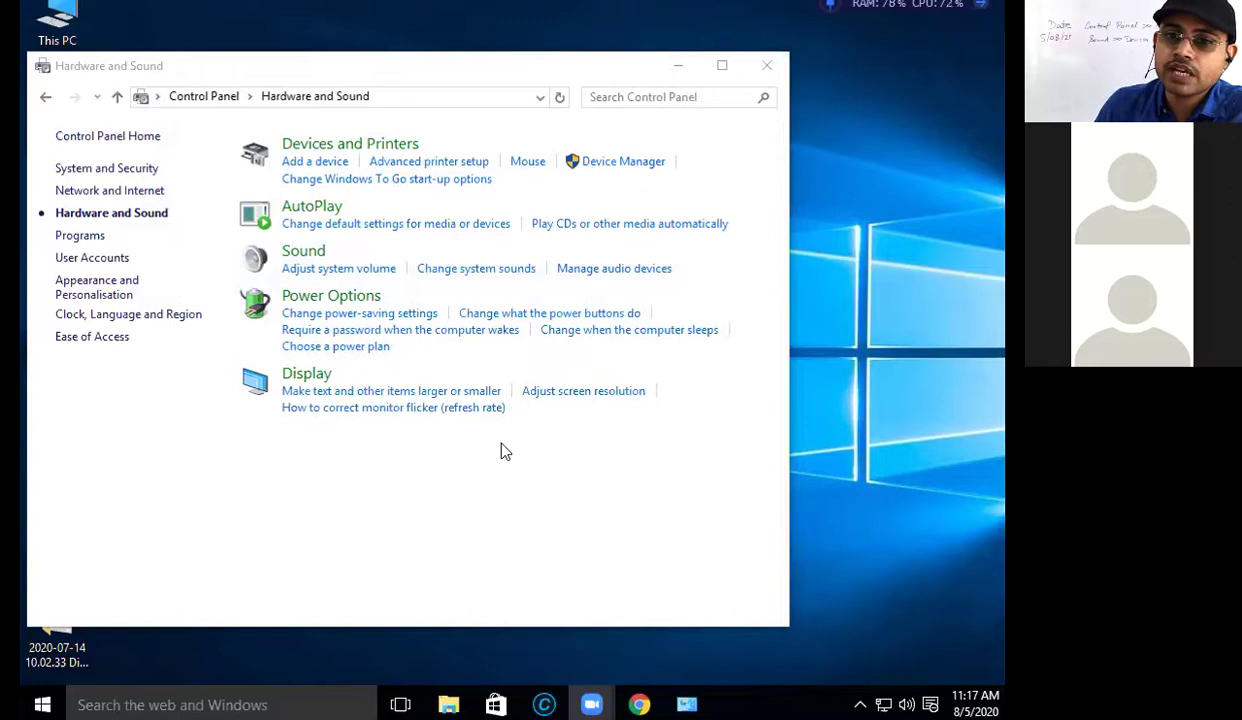
pyautogui.click(528, 161)
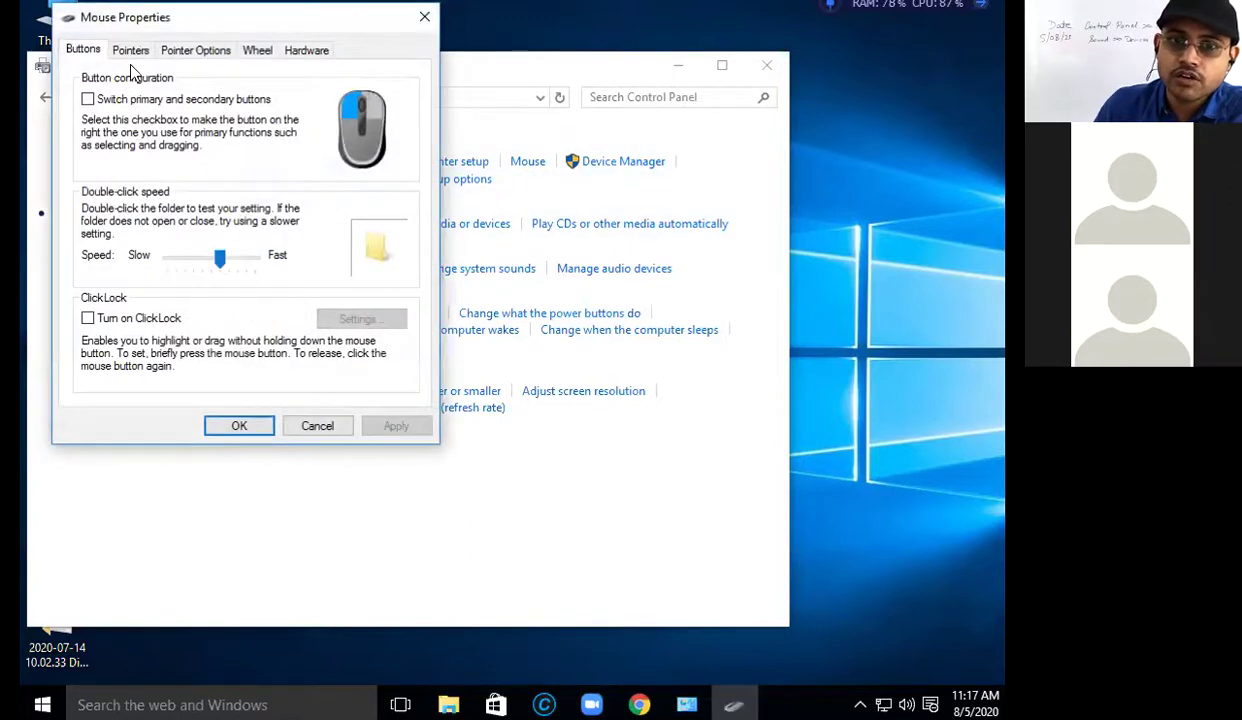
pyautogui.hotkey('ctrl', 'Tab')
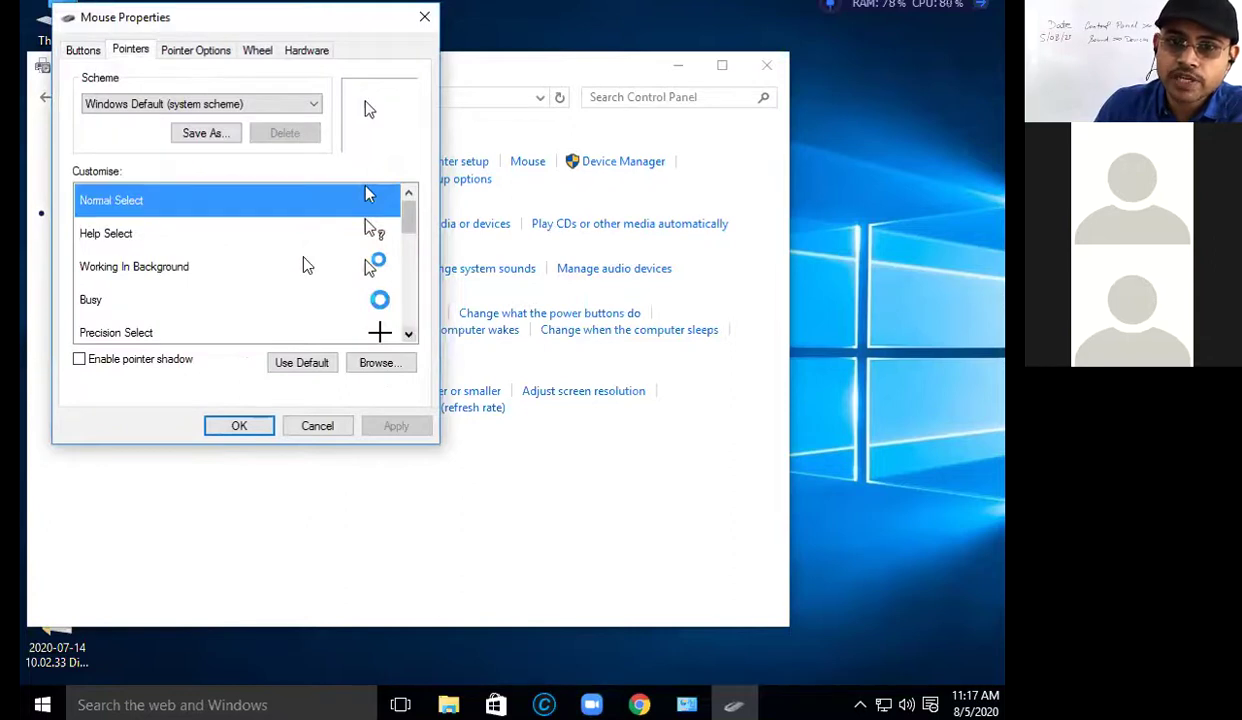
pyautogui.click(306, 366)
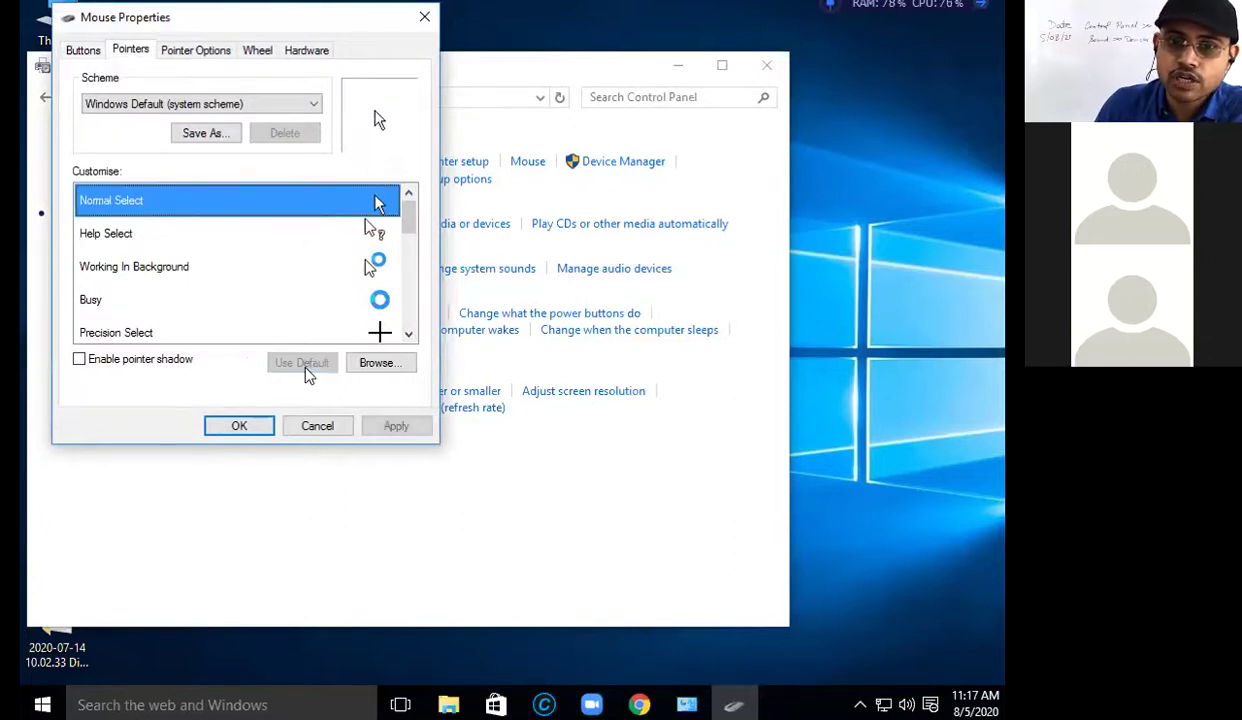
pyautogui.click(256, 424)
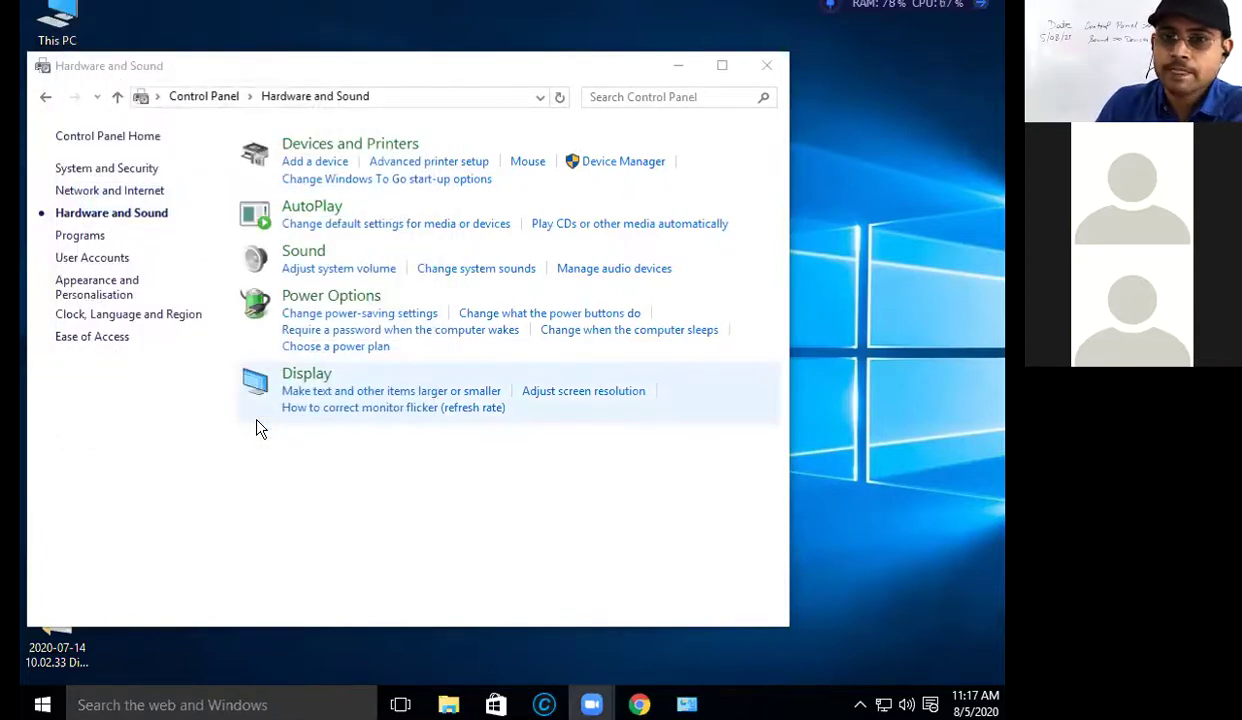
# - Open and cancel the cursor file browser for the Unavailable pointer, and enable the pointer shadow in Mouse Properties
pyautogui.click(529, 164)
pyautogui.click(157, 77)
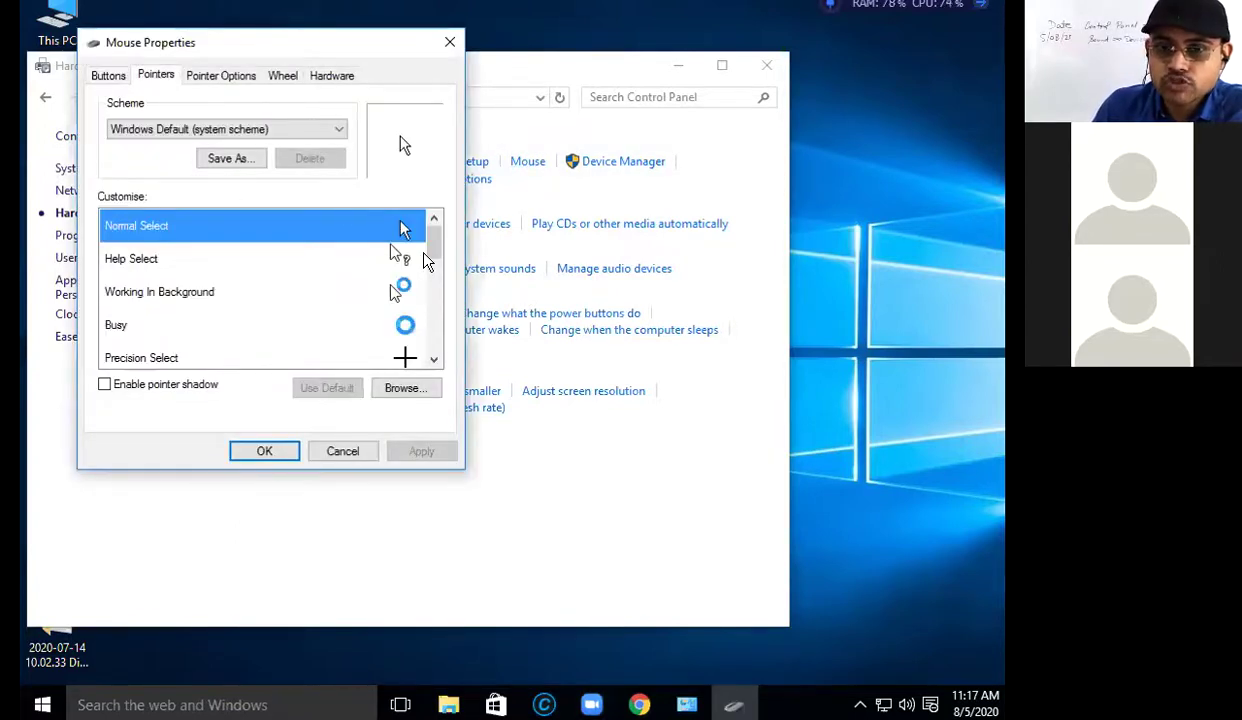
pyautogui.scroll(-2, 433, 340)
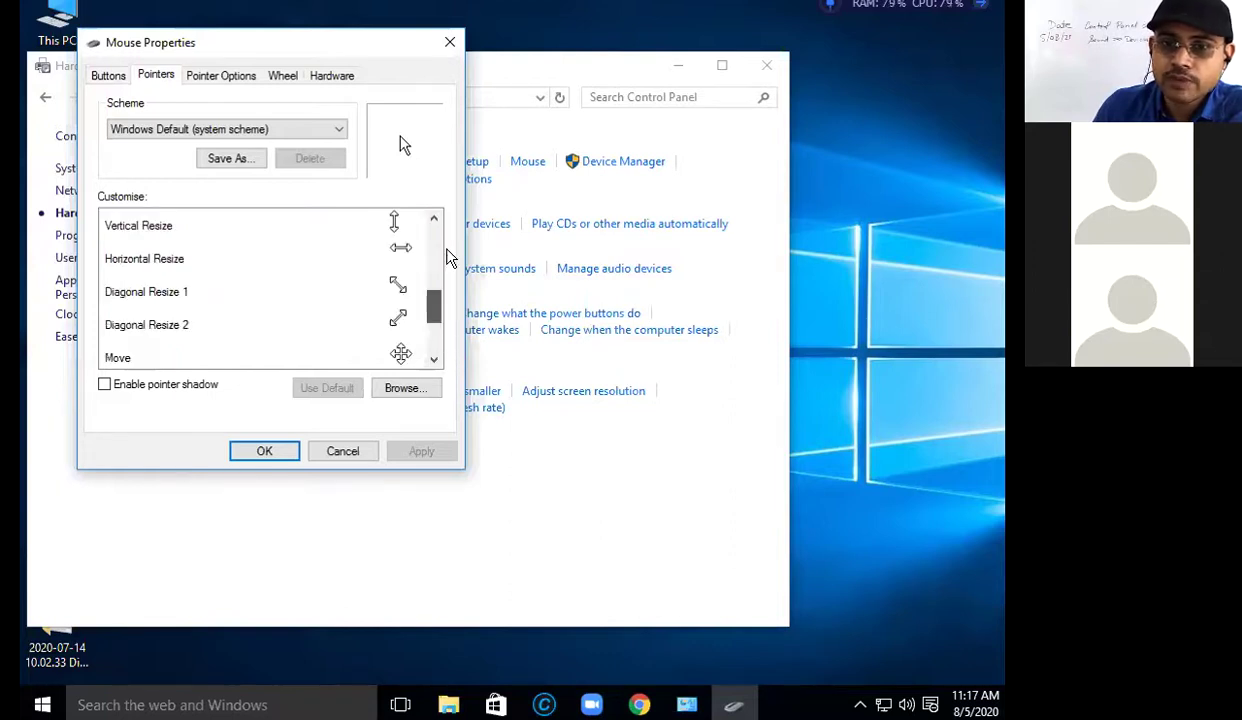
pyautogui.scroll(2, 445, 292)
pyautogui.scroll(-1, 395, 255)
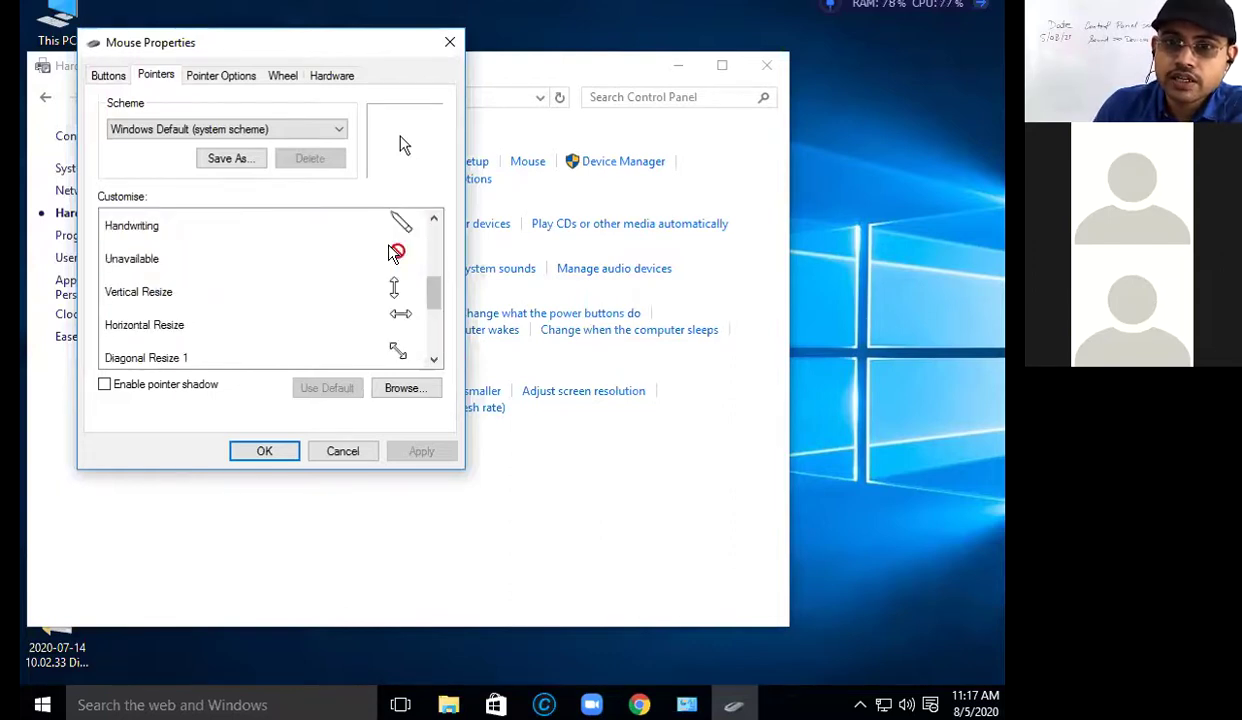
pyautogui.doubleClick(395, 255)
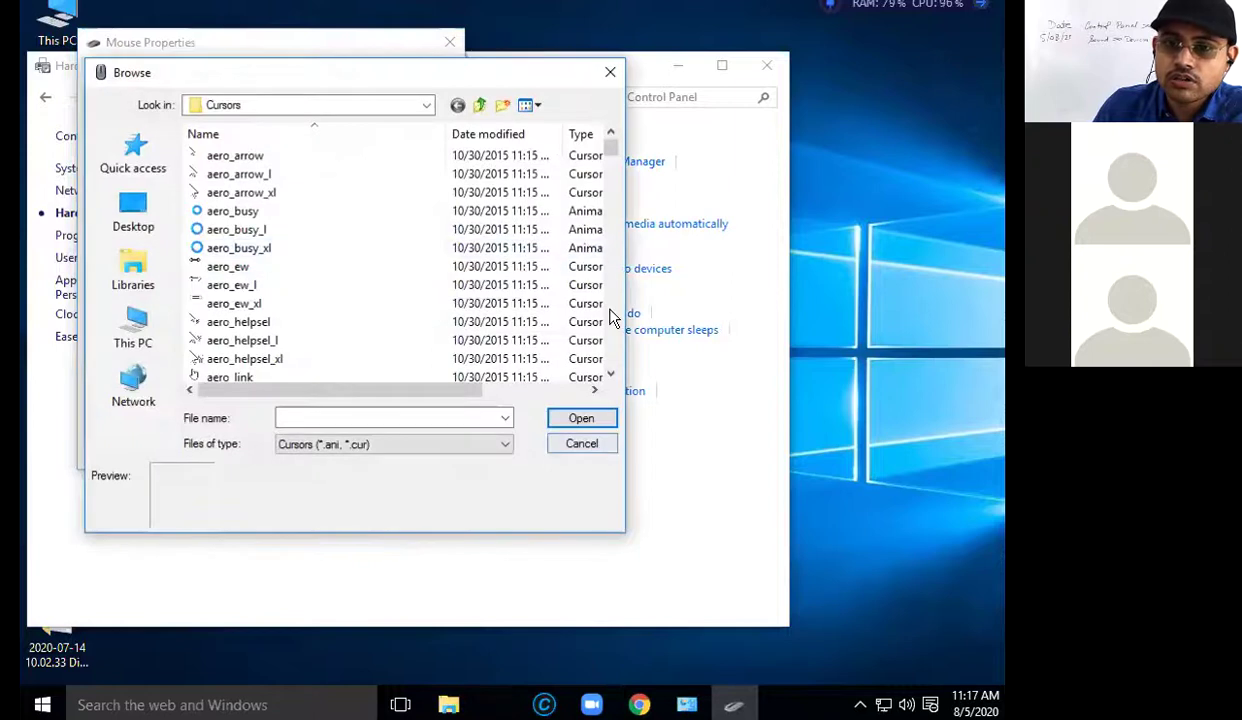
pyautogui.press('Escape')
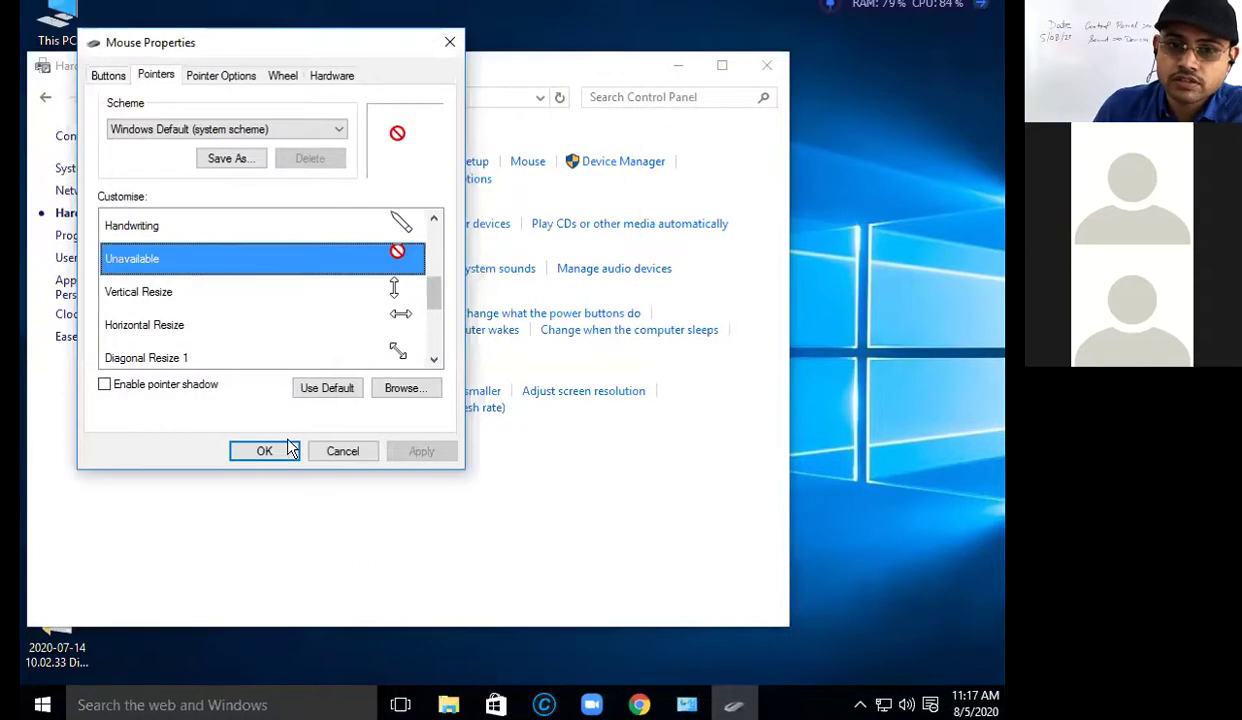
pyautogui.click(182, 383)
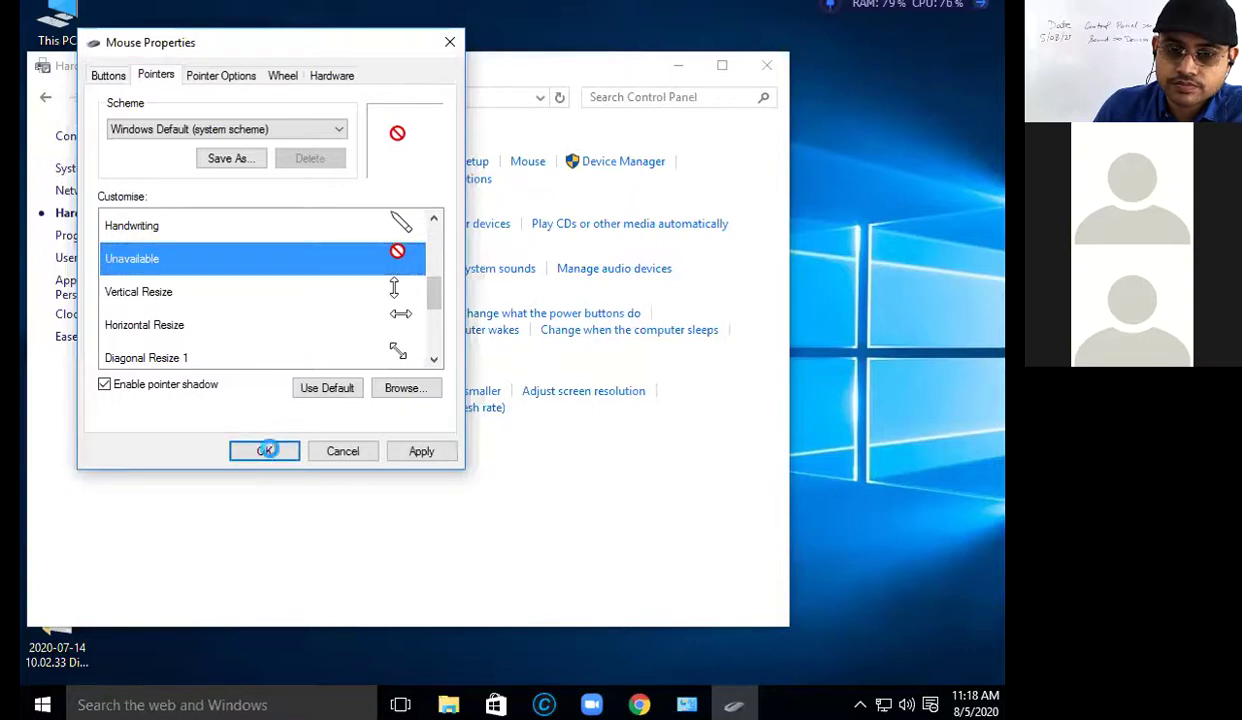
pyautogui.click(264, 451)
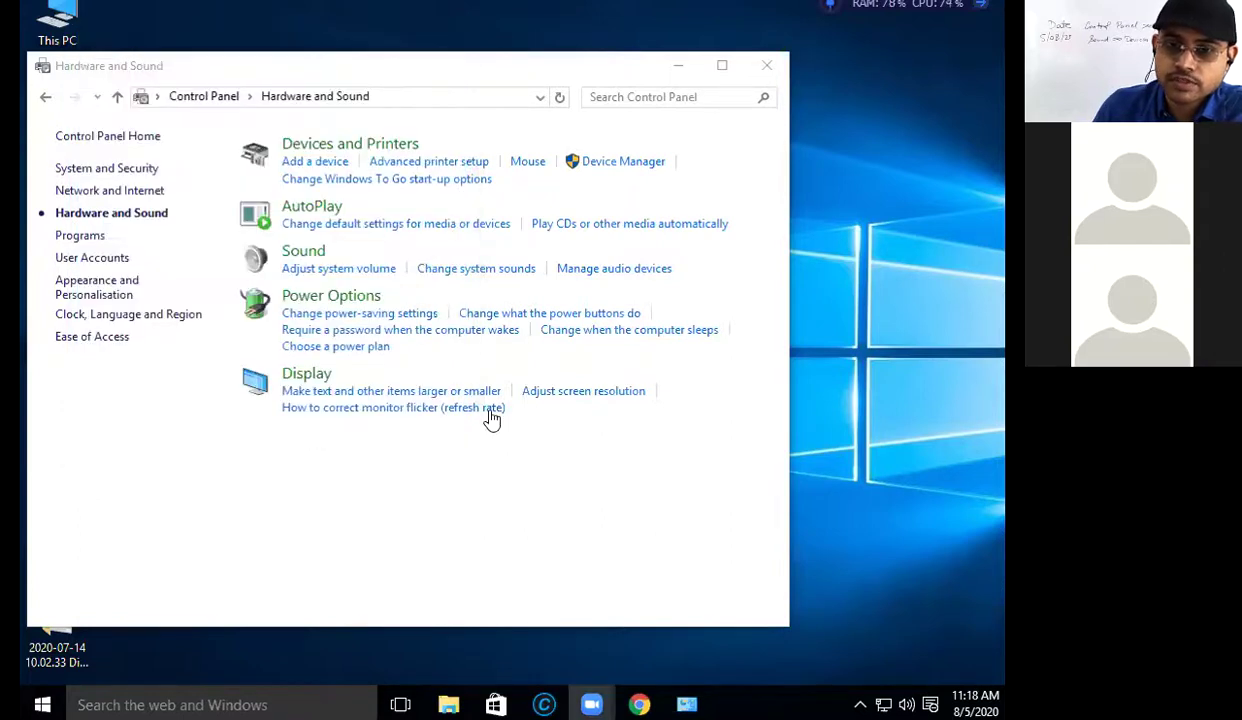
# - Disable the pointer shadow in Mouse Properties after opening and cancelling the cursor file browser, confirm, and close the Devices and Printers window
pyautogui.click(526, 162)
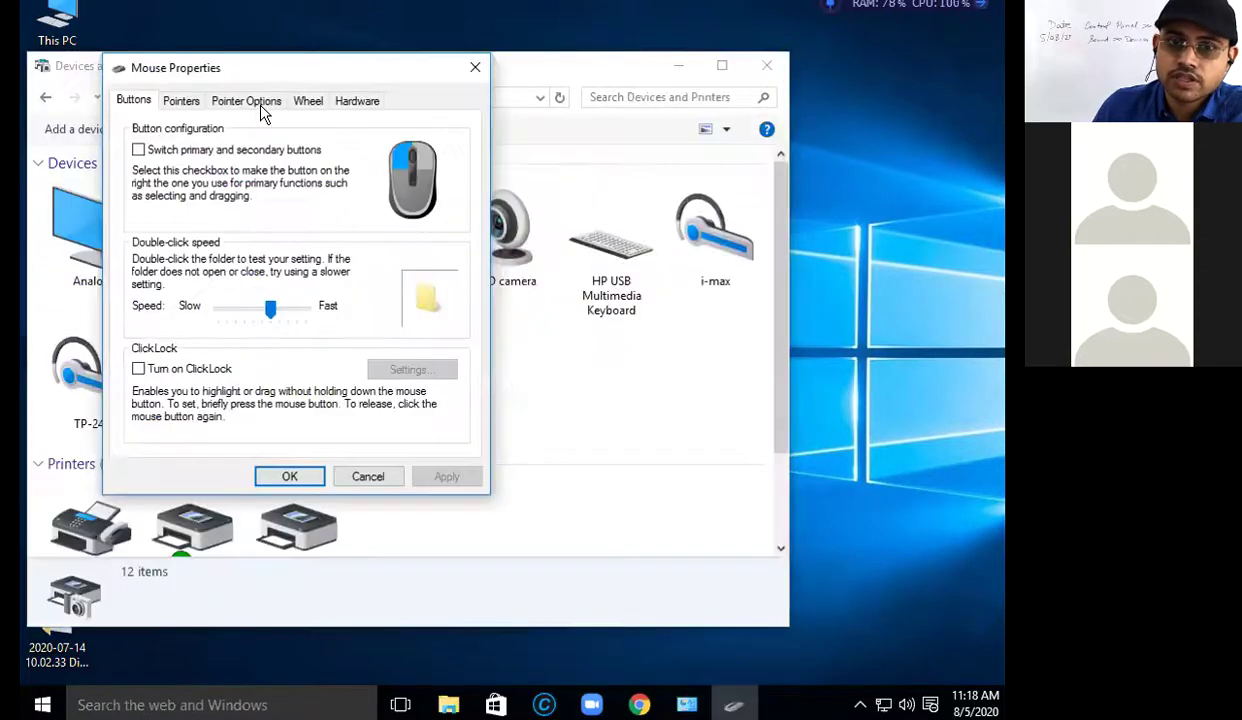
pyautogui.click(186, 103)
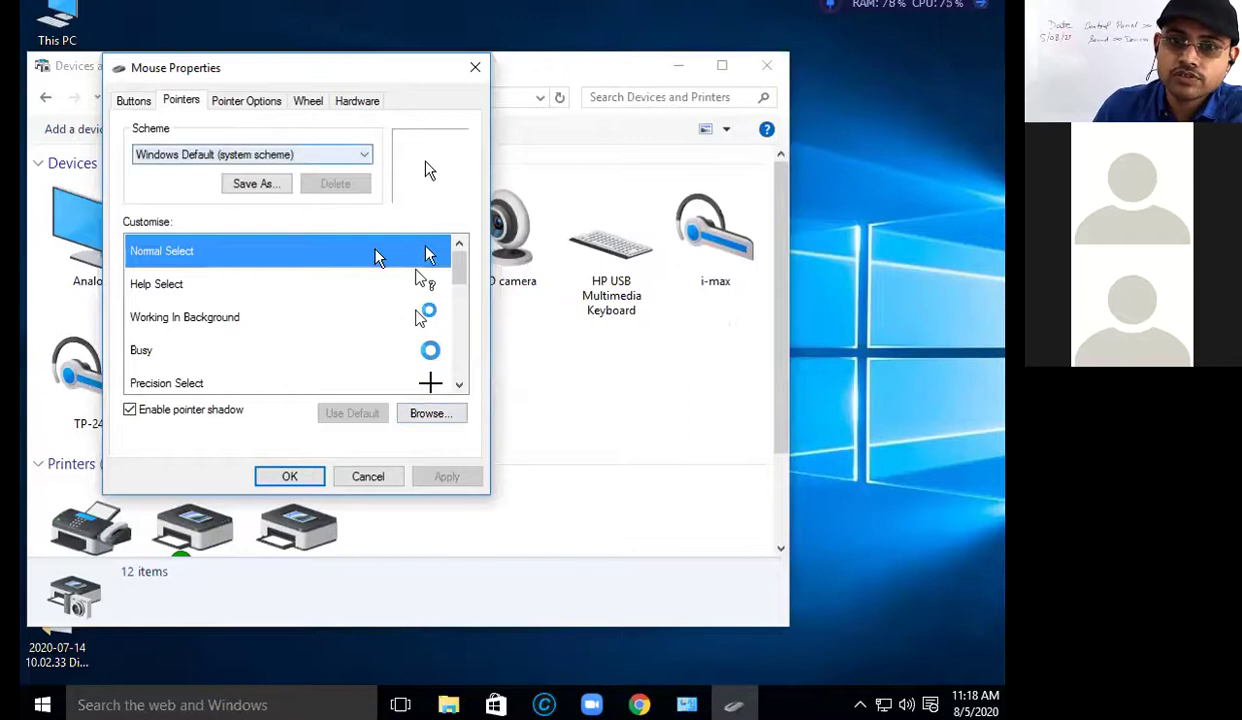
pyautogui.click(431, 413)
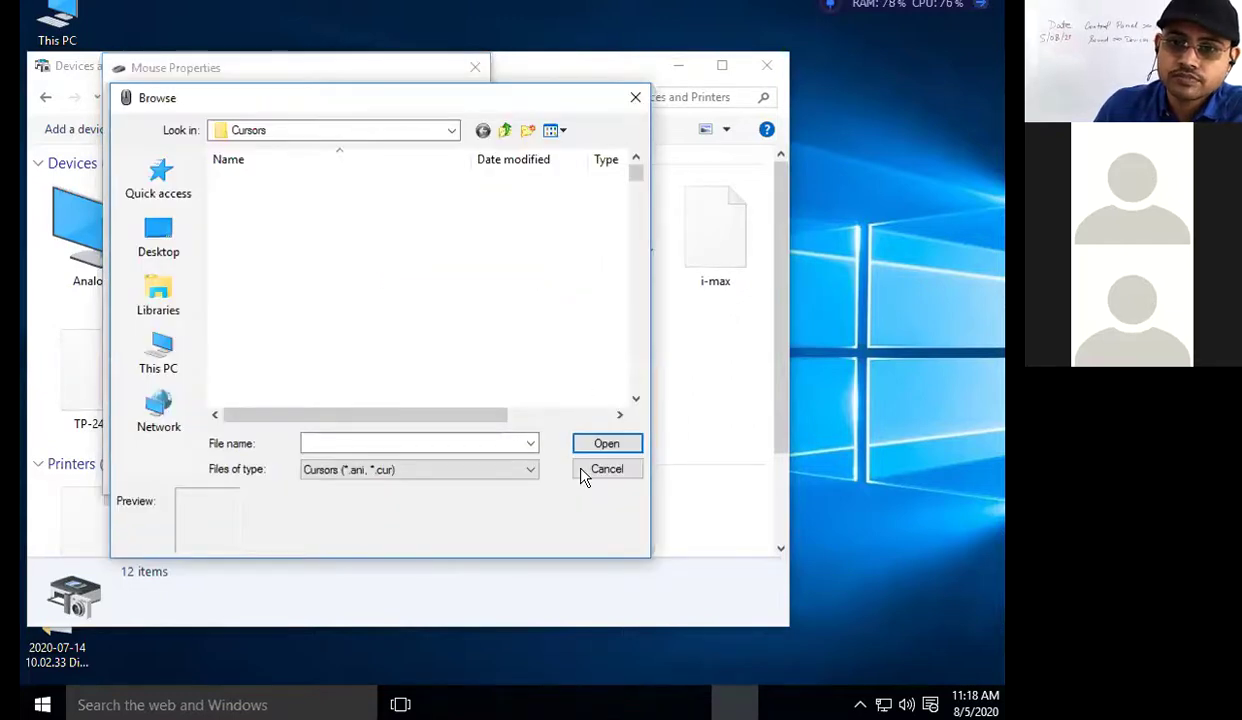
pyautogui.press('Escape')
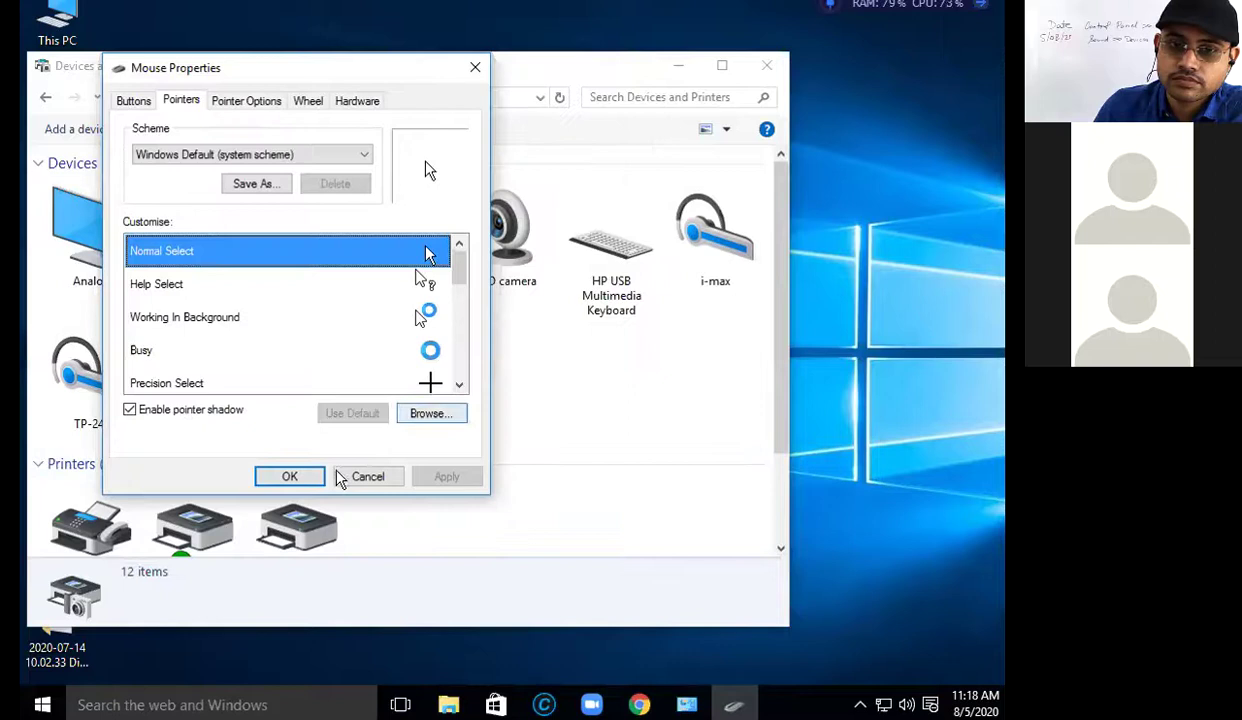
pyautogui.click(194, 408)
pyautogui.click(280, 477)
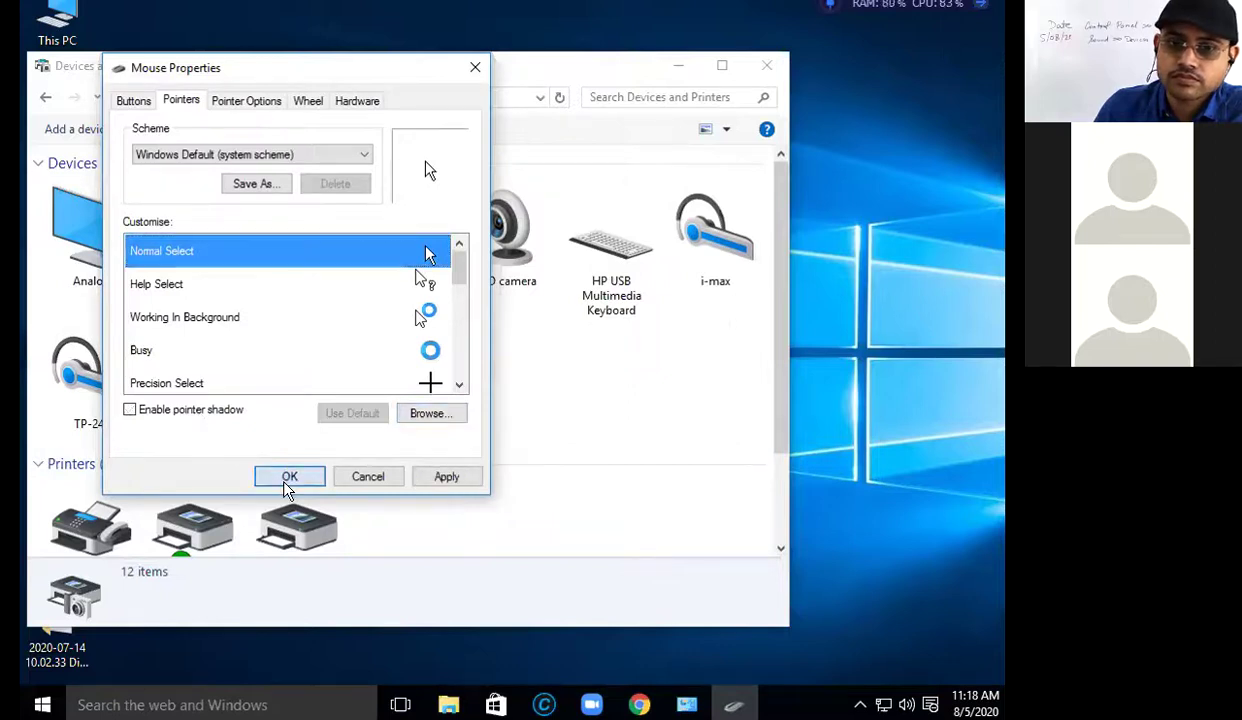
pyautogui.click(766, 66)
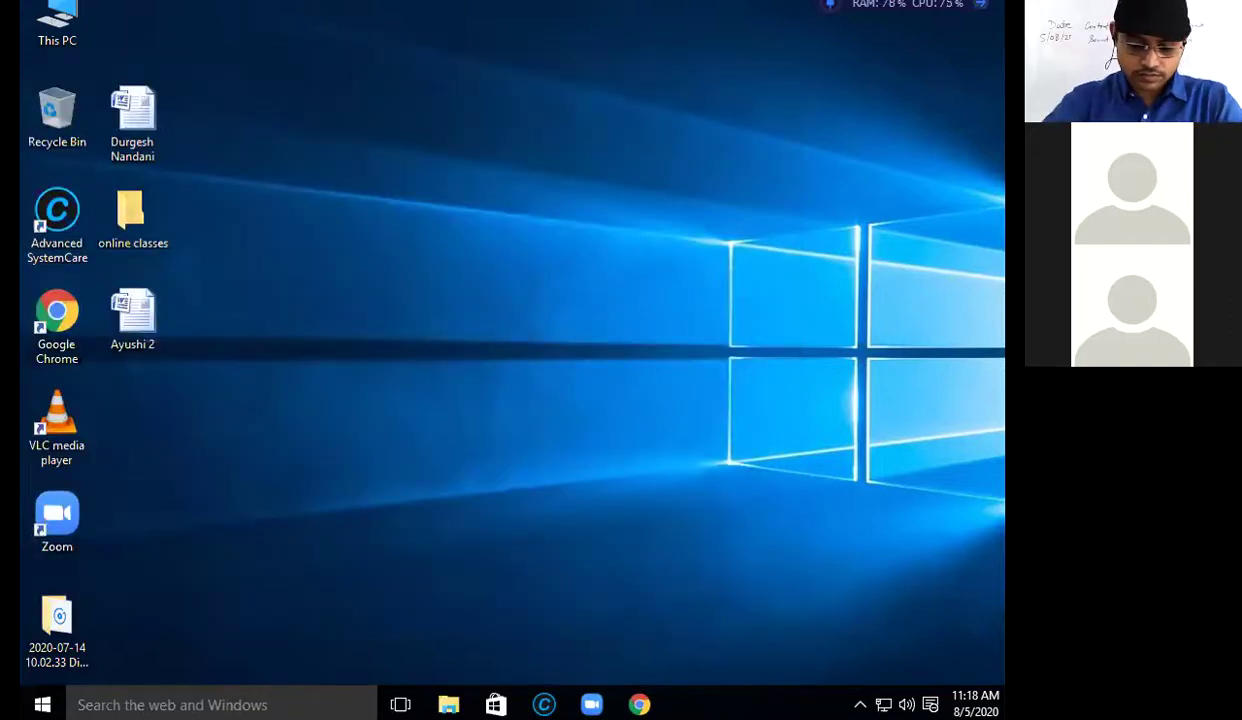
# - Reopen Control Panel through a search for "CONTRO" and bring up the pointer options in Mouse Properties
pyautogui.press('super')
pyautogui.write('CONTRO')
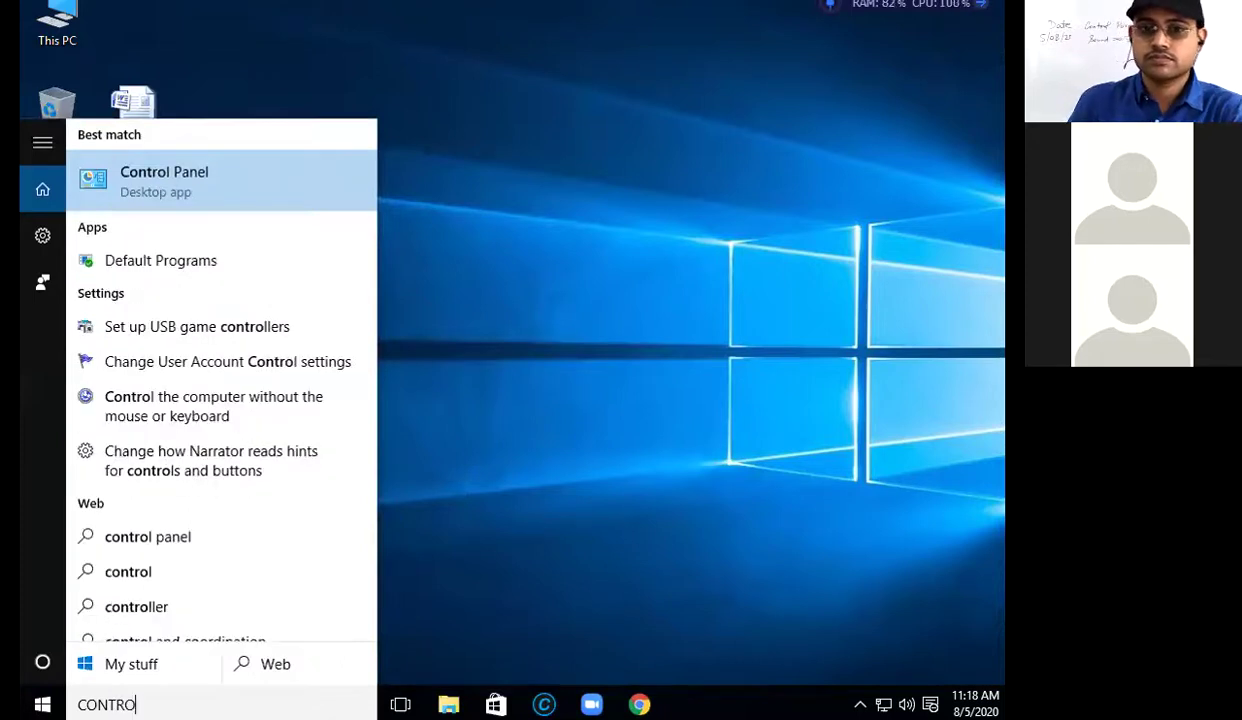
pyautogui.press('Return')
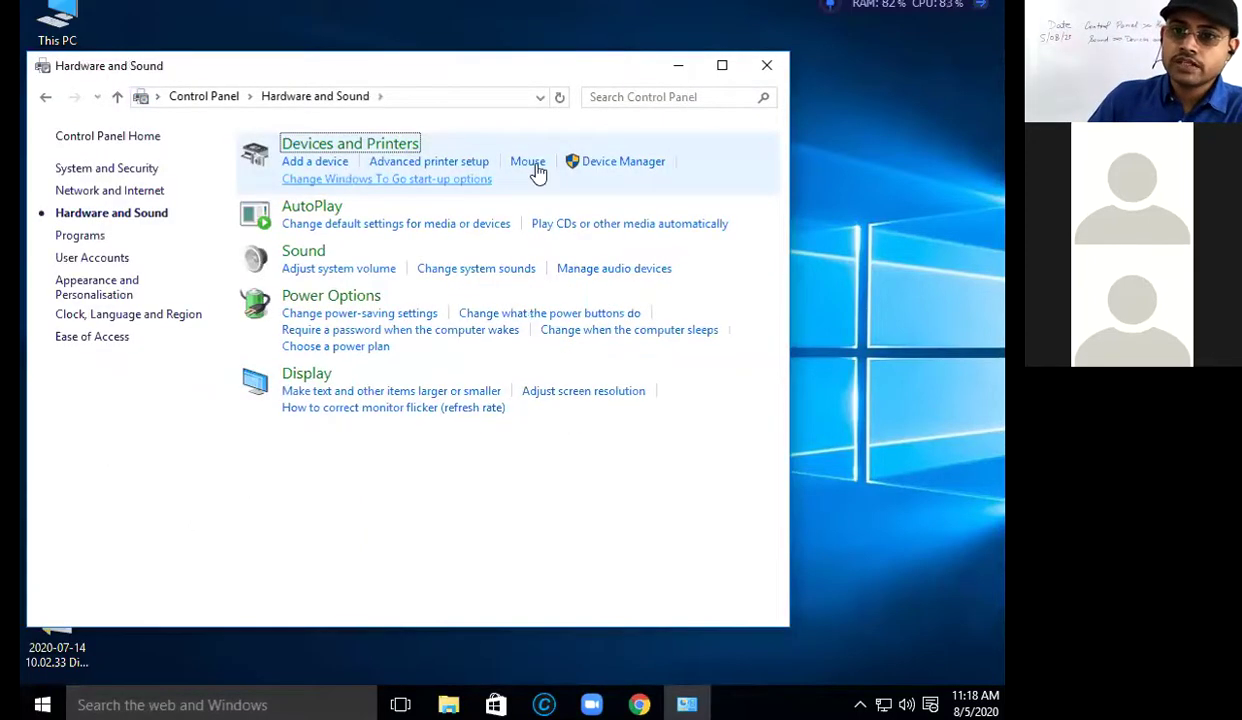
pyautogui.click(532, 163)
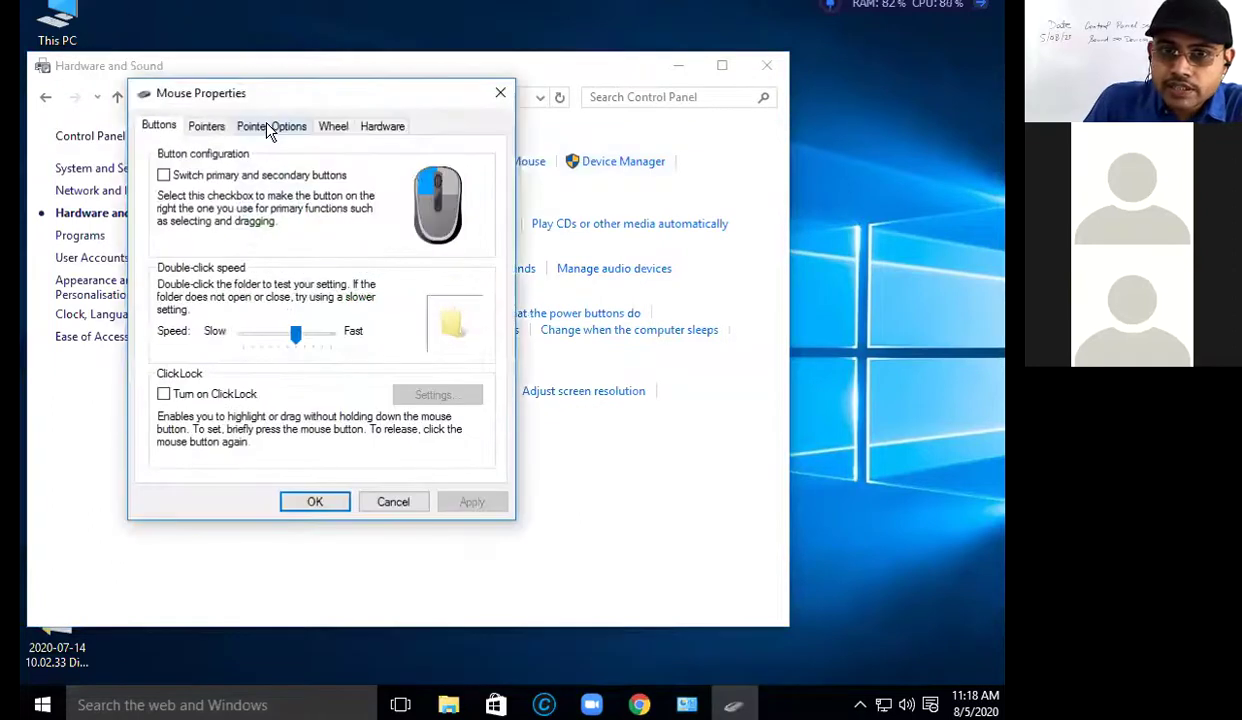
pyautogui.click(280, 127)
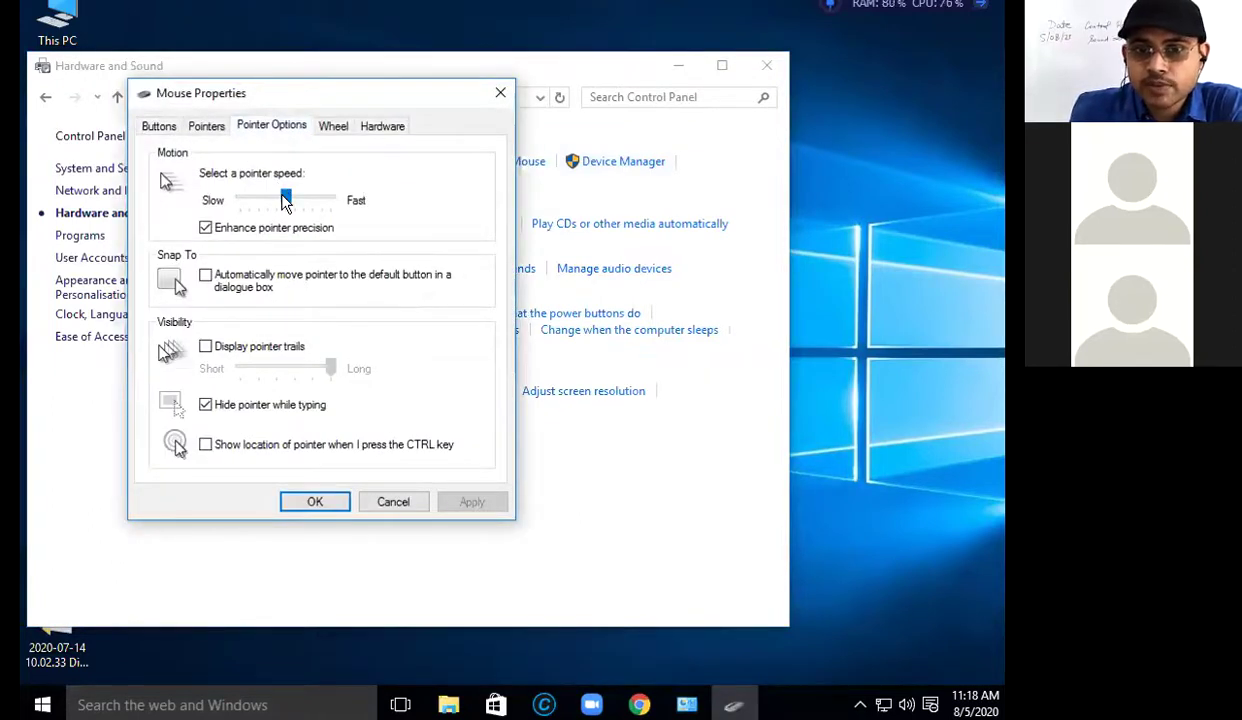
# - Lower the mouse pointer speed to the slowest setting and raise it to a fairly fast setting
pyautogui.click(236, 202)
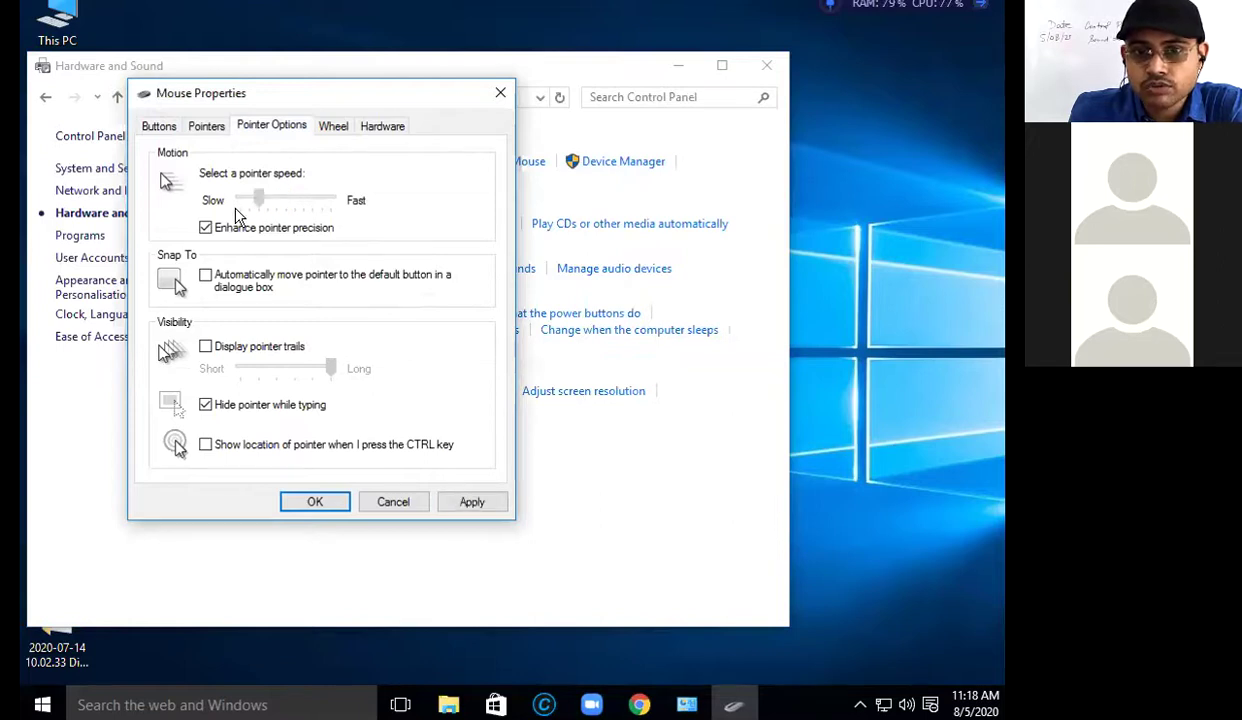
pyautogui.click(236, 202)
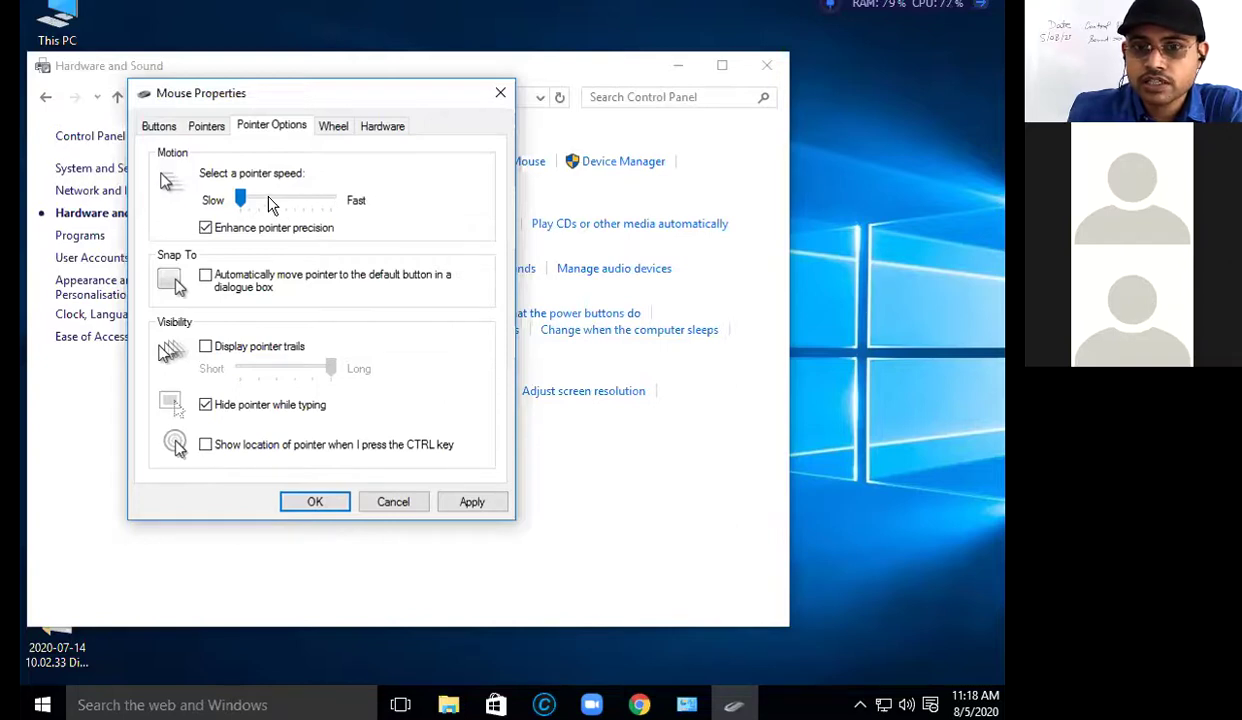
pyautogui.moveTo(247, 201); pyautogui.dragTo(264, 200)
pyautogui.click(310, 205)
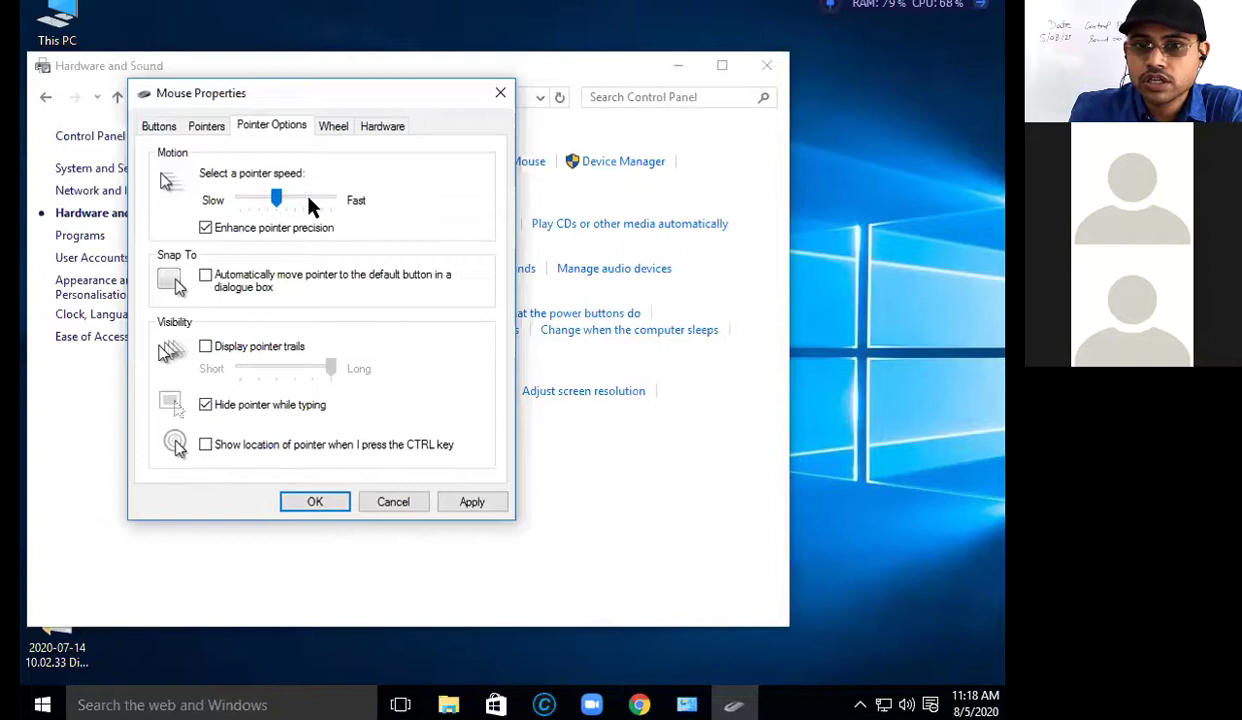
pyautogui.click(311, 203)
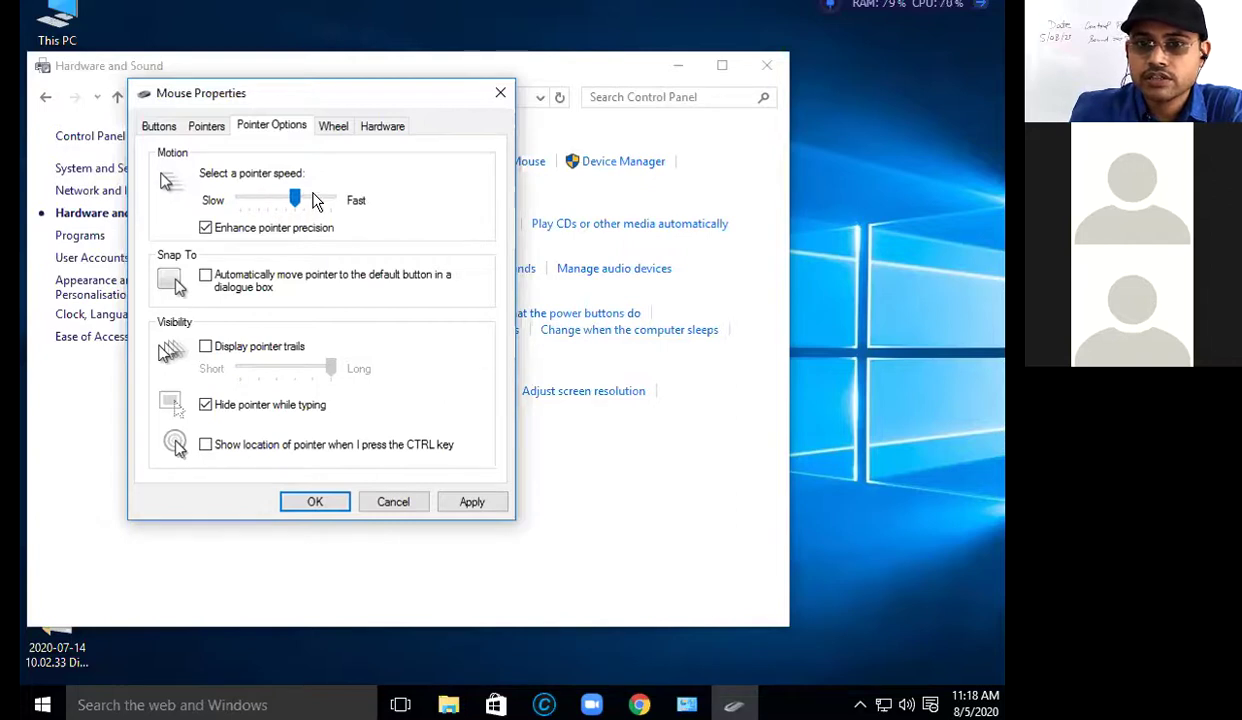
pyautogui.click(316, 201)
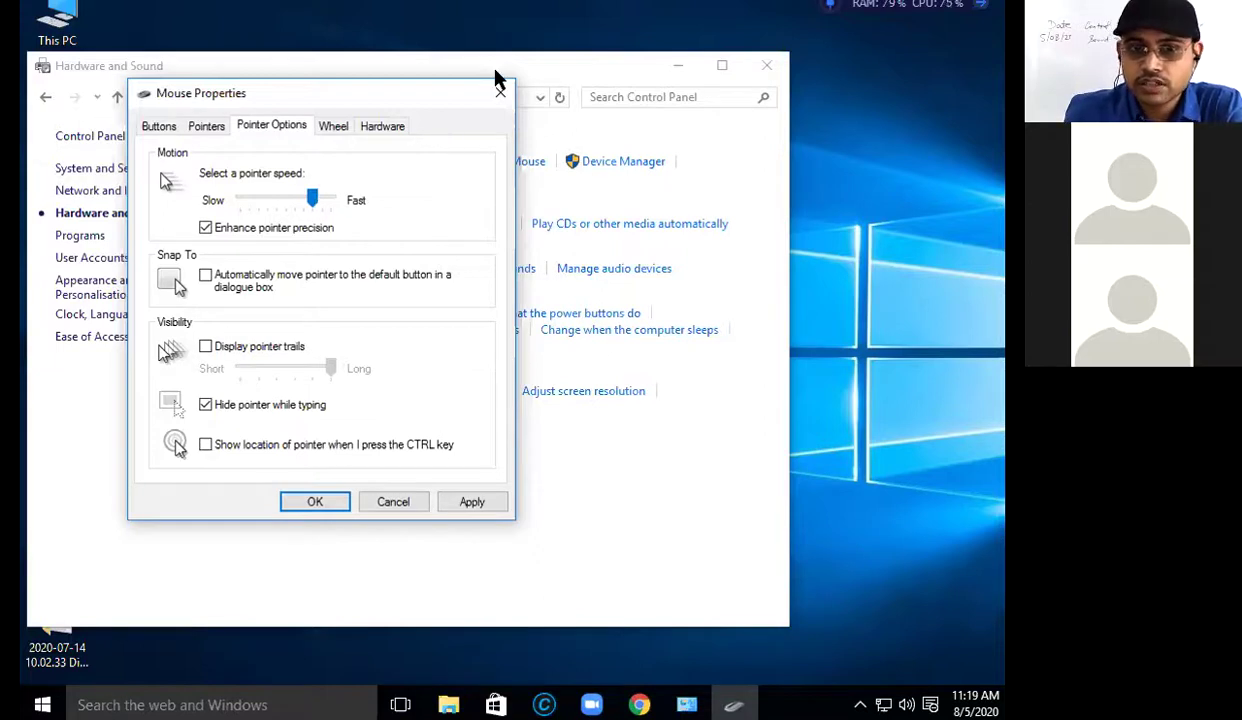
# - Turn on the display of pointer trails, confirm the mouse settings and close the Hardware and Sound window
pyautogui.click(205, 346)
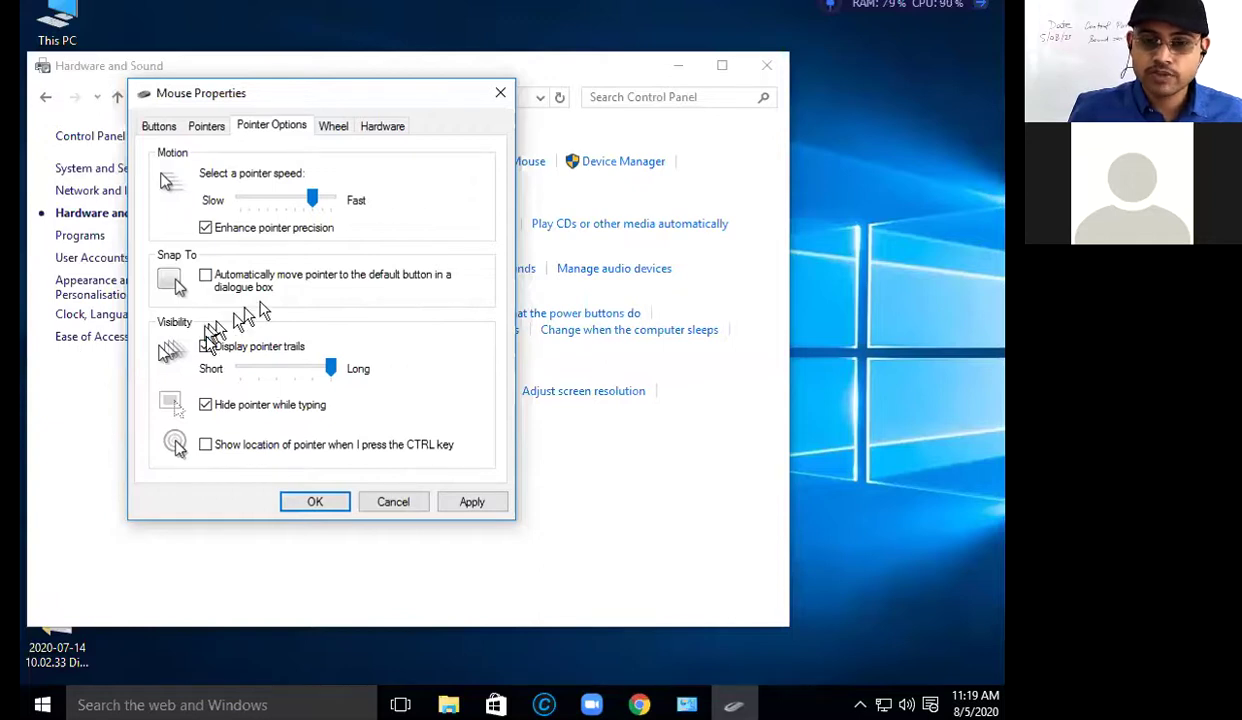
pyautogui.click(335, 501)
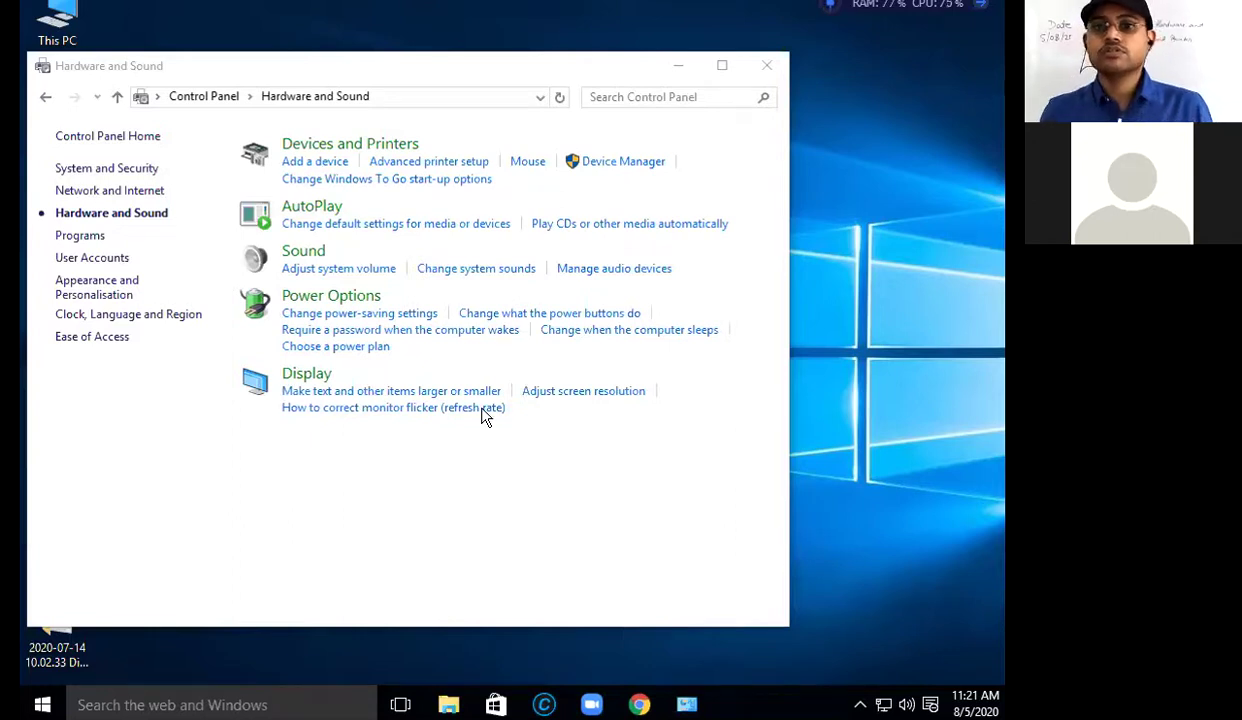
pyautogui.hotkey('alt', 'F4')
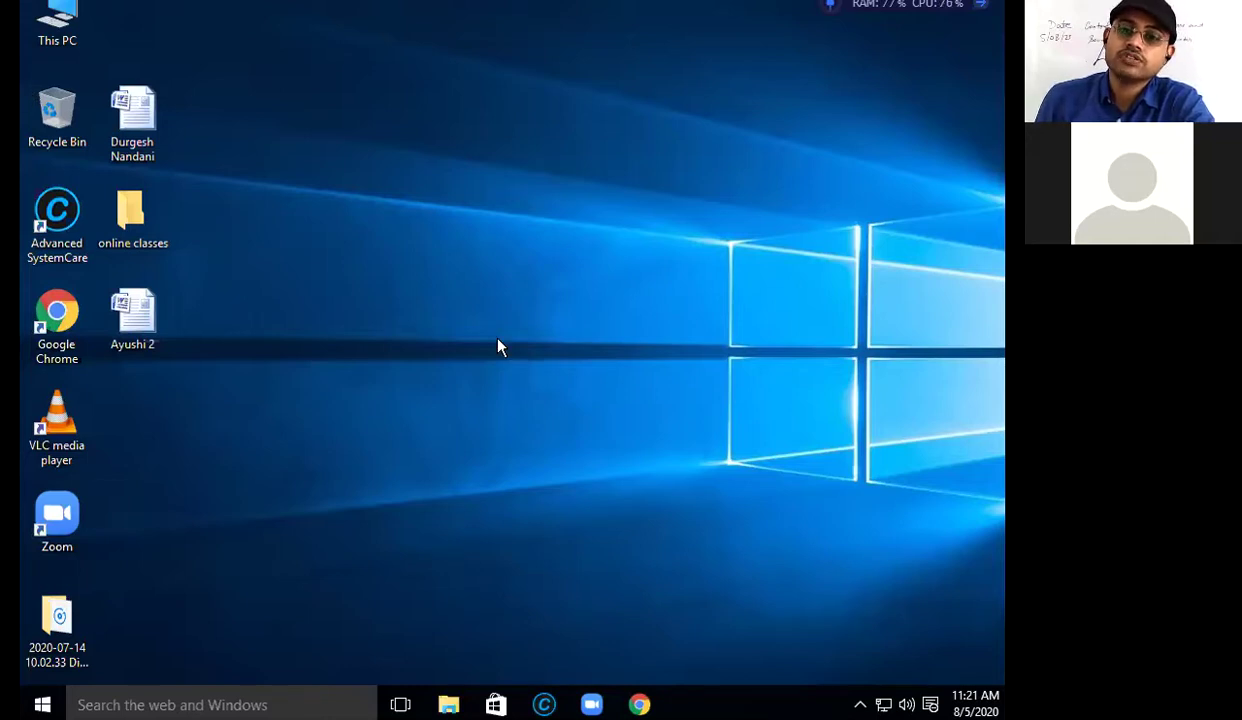
# - Open Local Disk (E:) from This PC, select the video_editor_x64 installer, shift the window aside and close it
pyautogui.rightClick(456, 251)
pyautogui.click(507, 307)
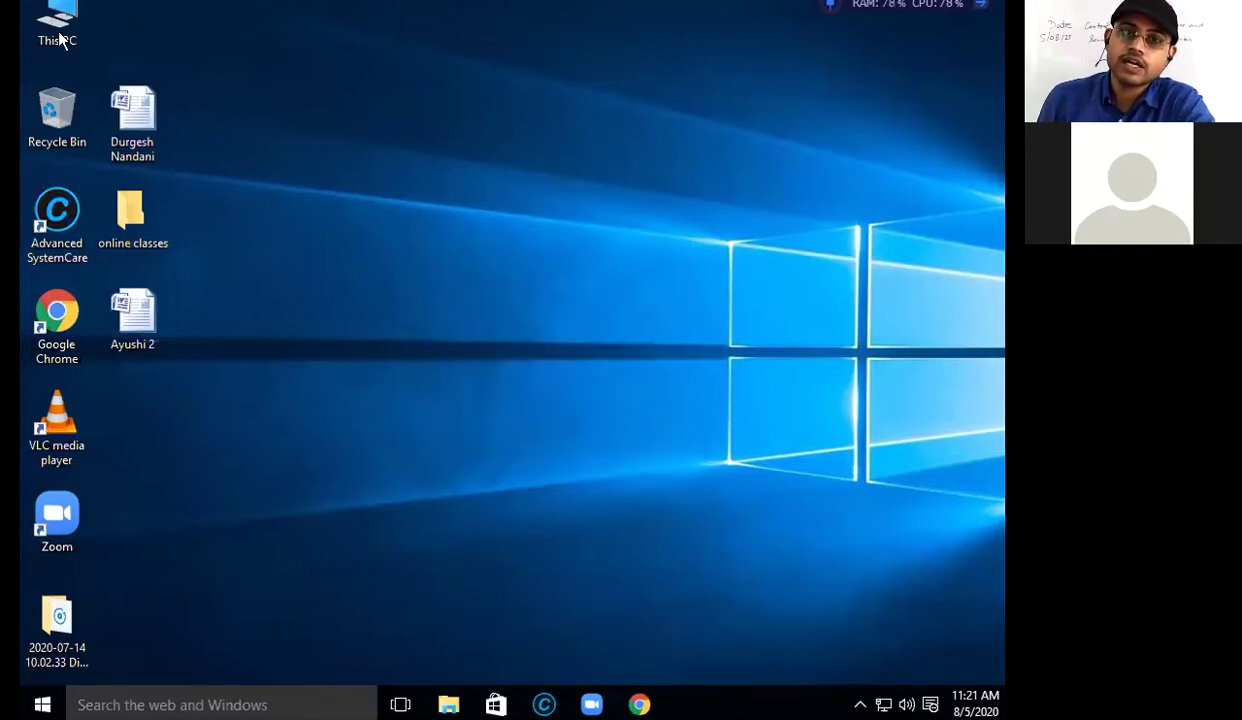
pyautogui.click(59, 32)
pyautogui.doubleClick(57, 25)
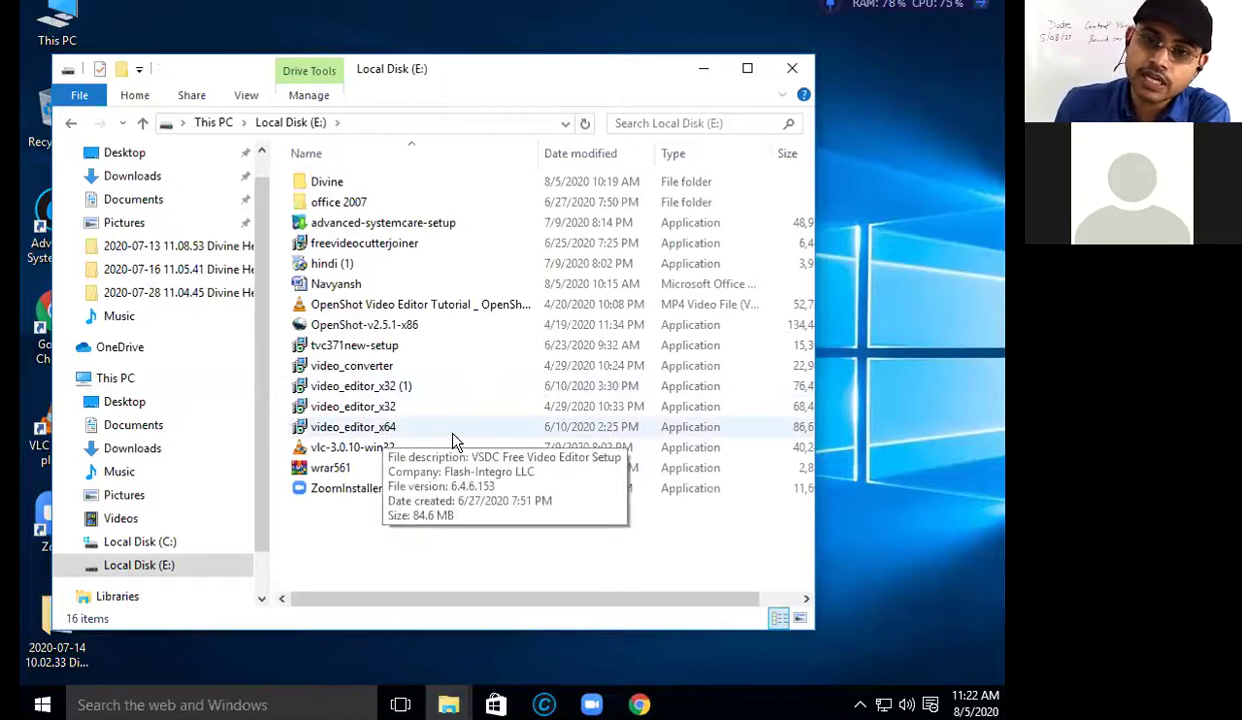
pyautogui.click(303, 430)
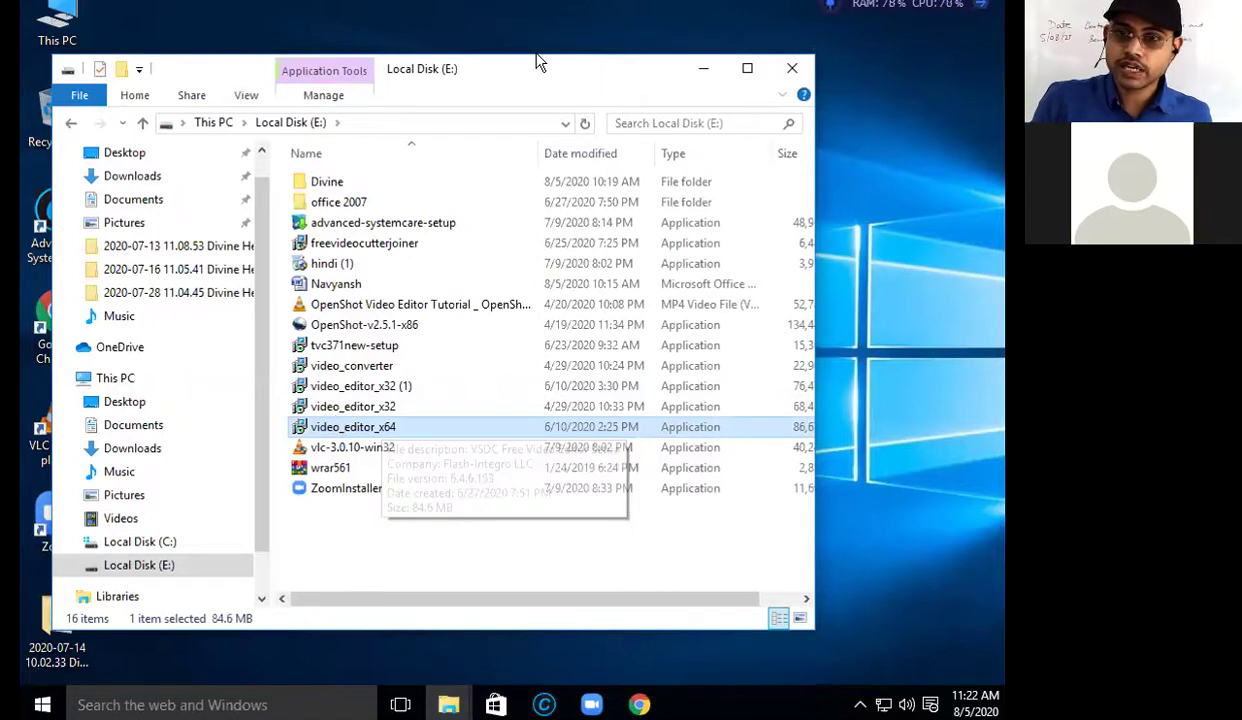
pyautogui.moveTo(518, 58); pyautogui.dragTo(191, 60)
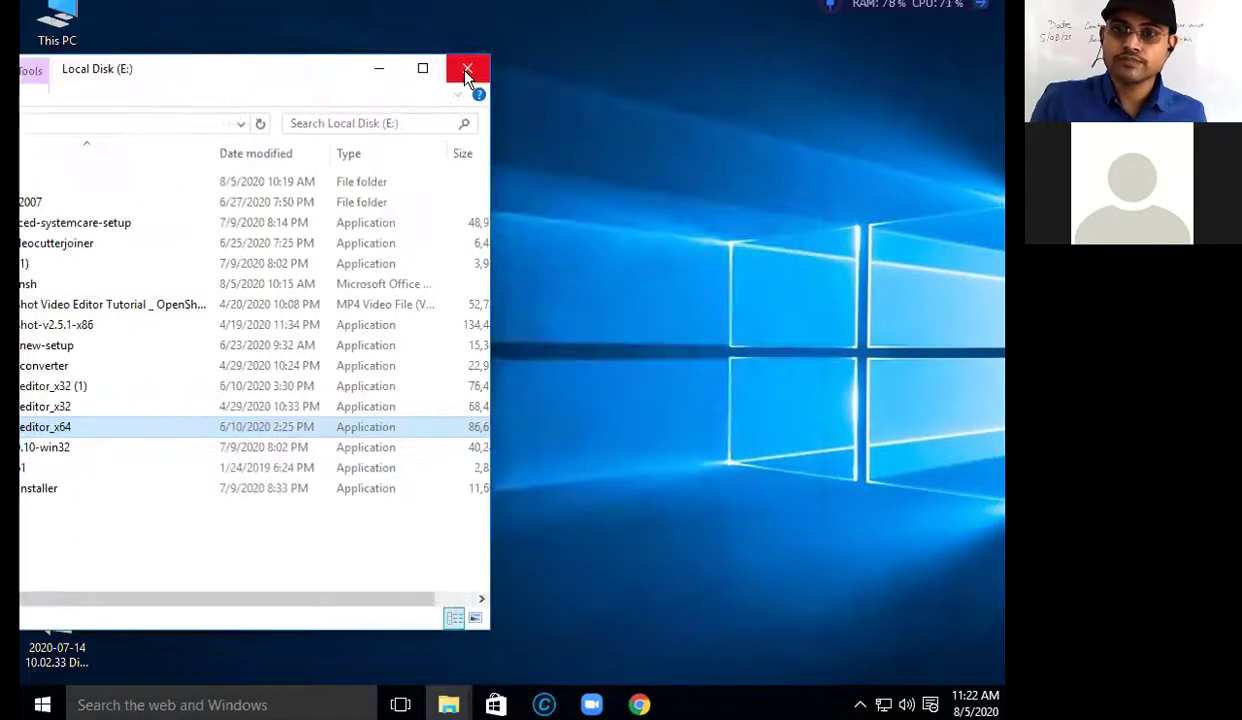
pyautogui.click(471, 67)
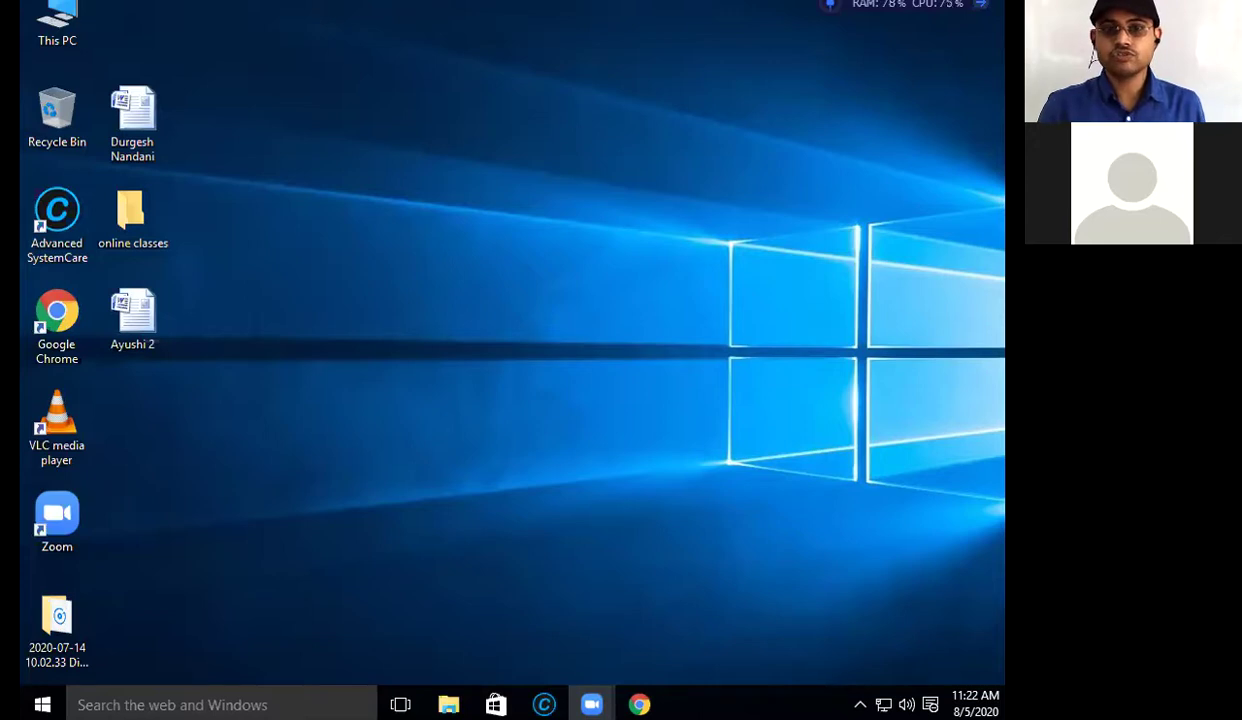
# - Reopen Local Disk (E:) from This PC and launch the video_editor_x64 installer
pyautogui.click(67, 34)
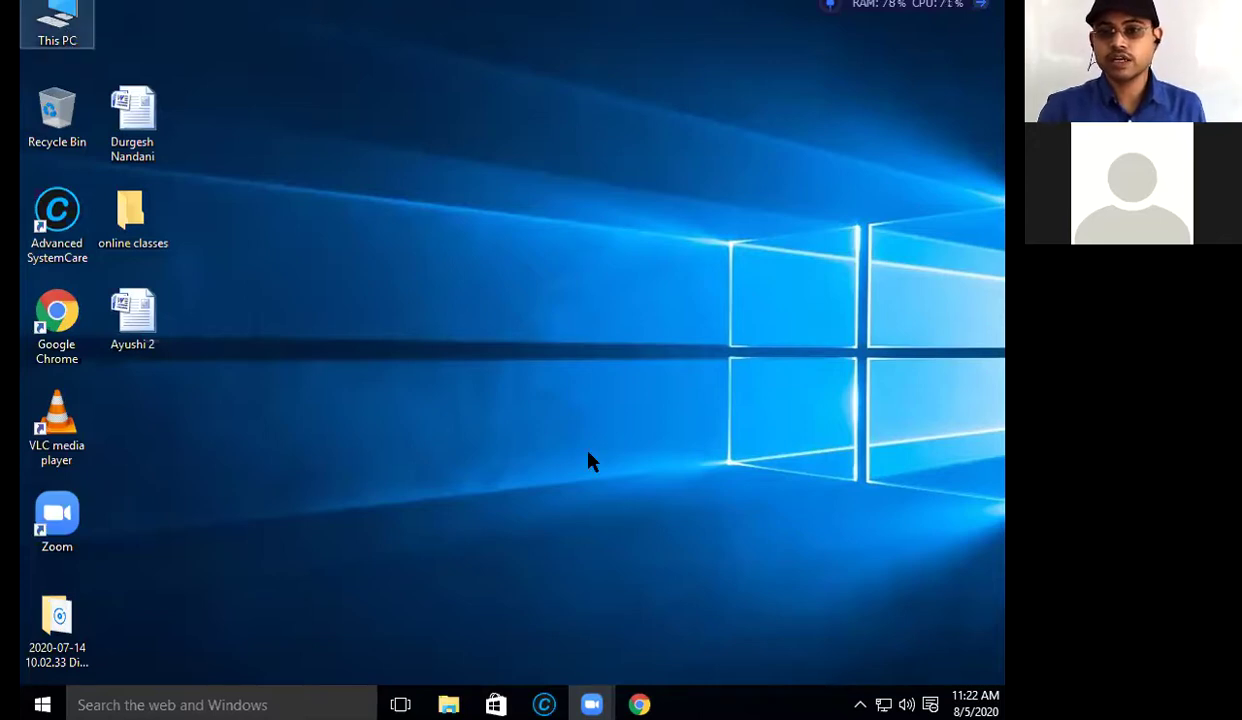
pyautogui.press('Return')
pyautogui.doubleClick(590, 410)
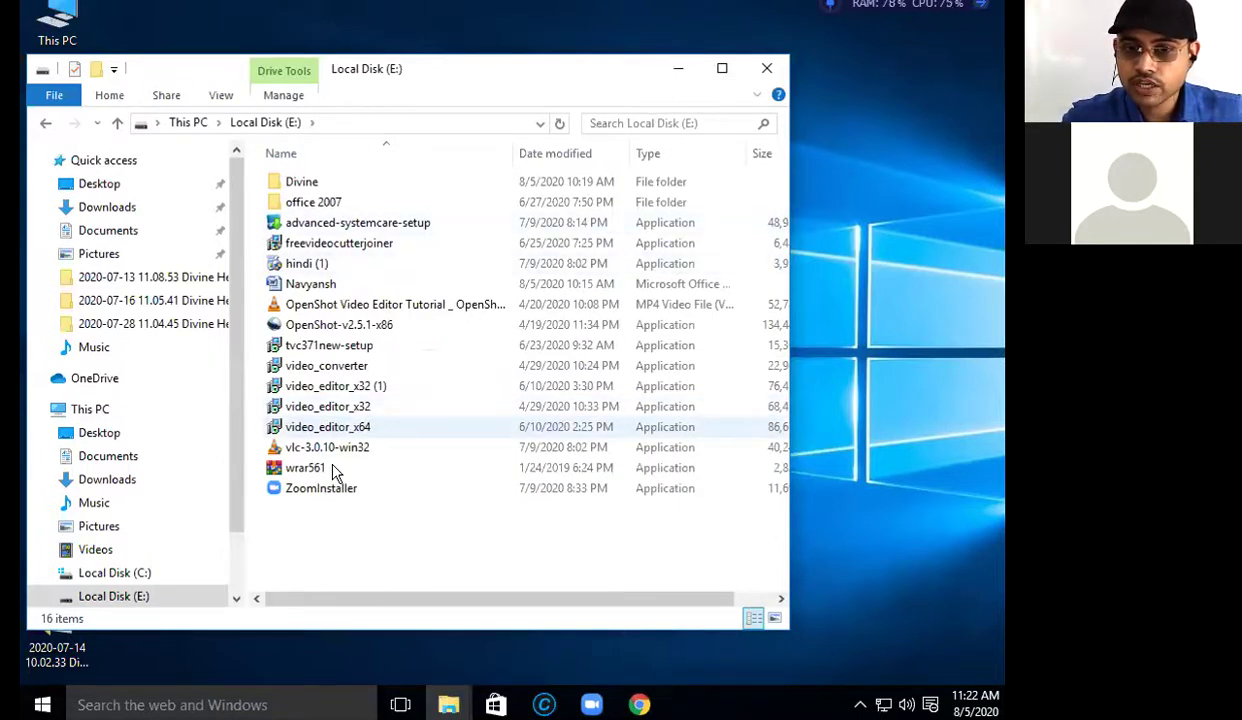
pyautogui.click(333, 428)
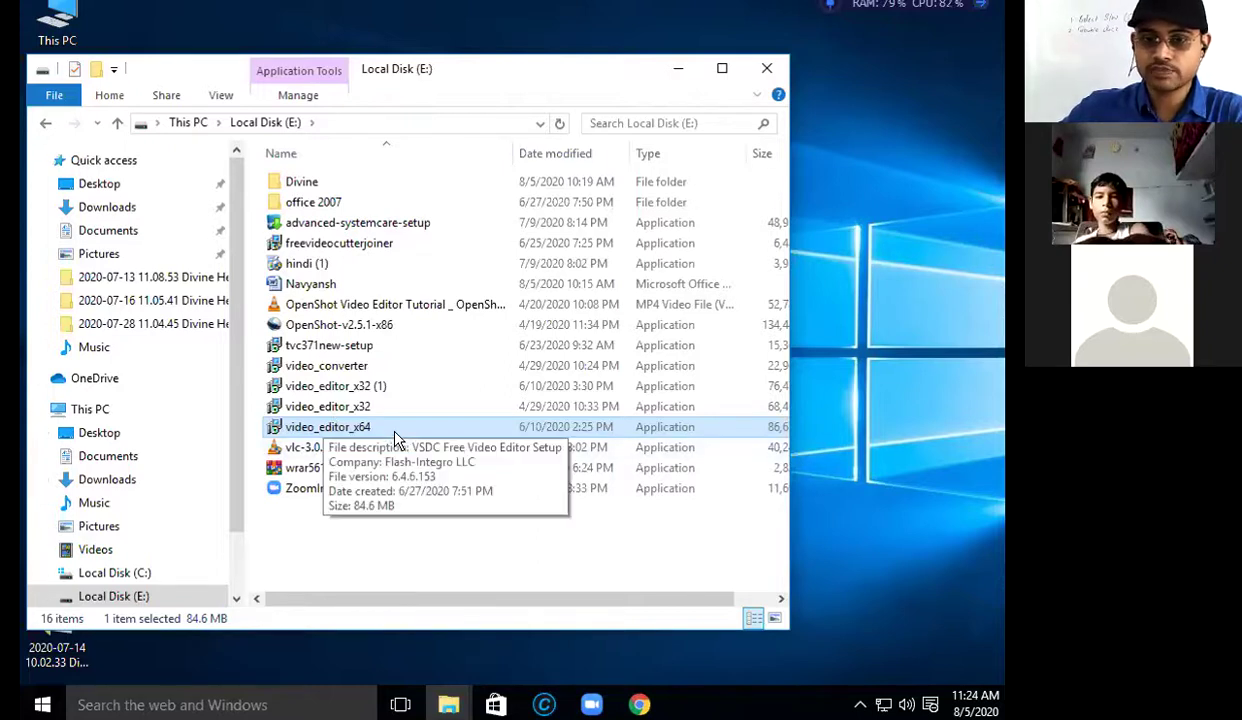
pyautogui.press('Return')
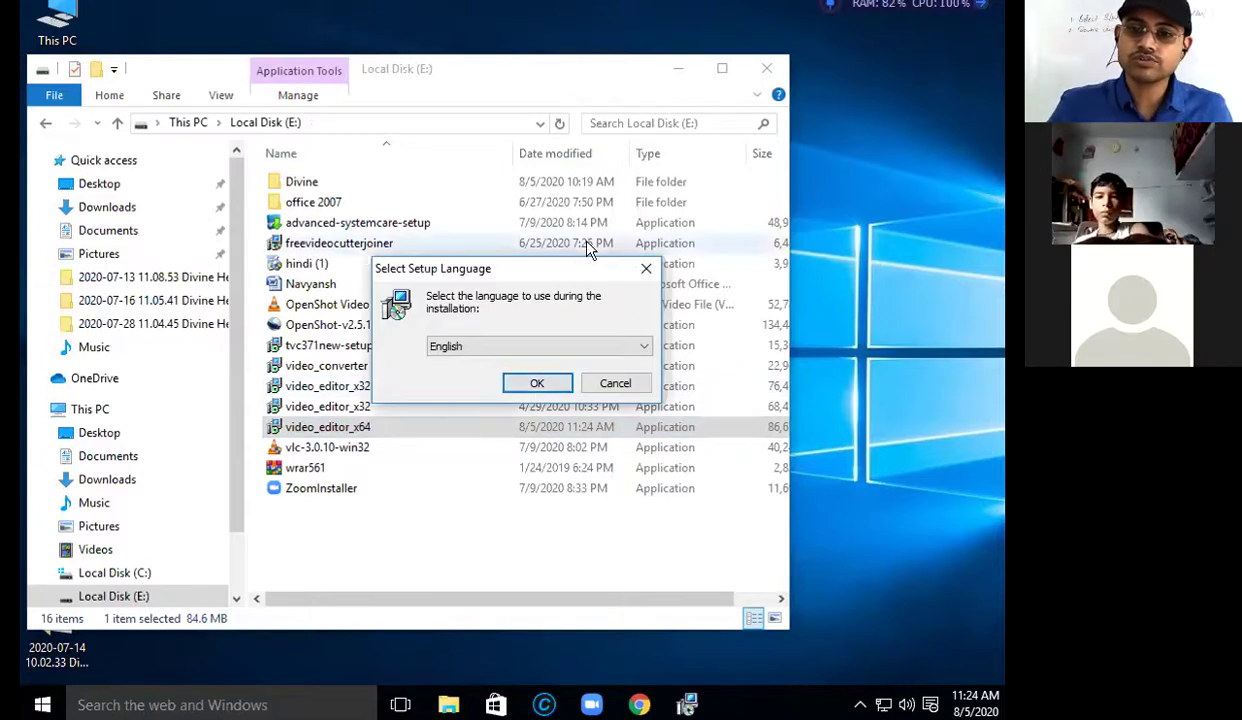
# - Keep English as the setup language, start the installation and accept the offered download of the 32-bit version
pyautogui.click(543, 342)
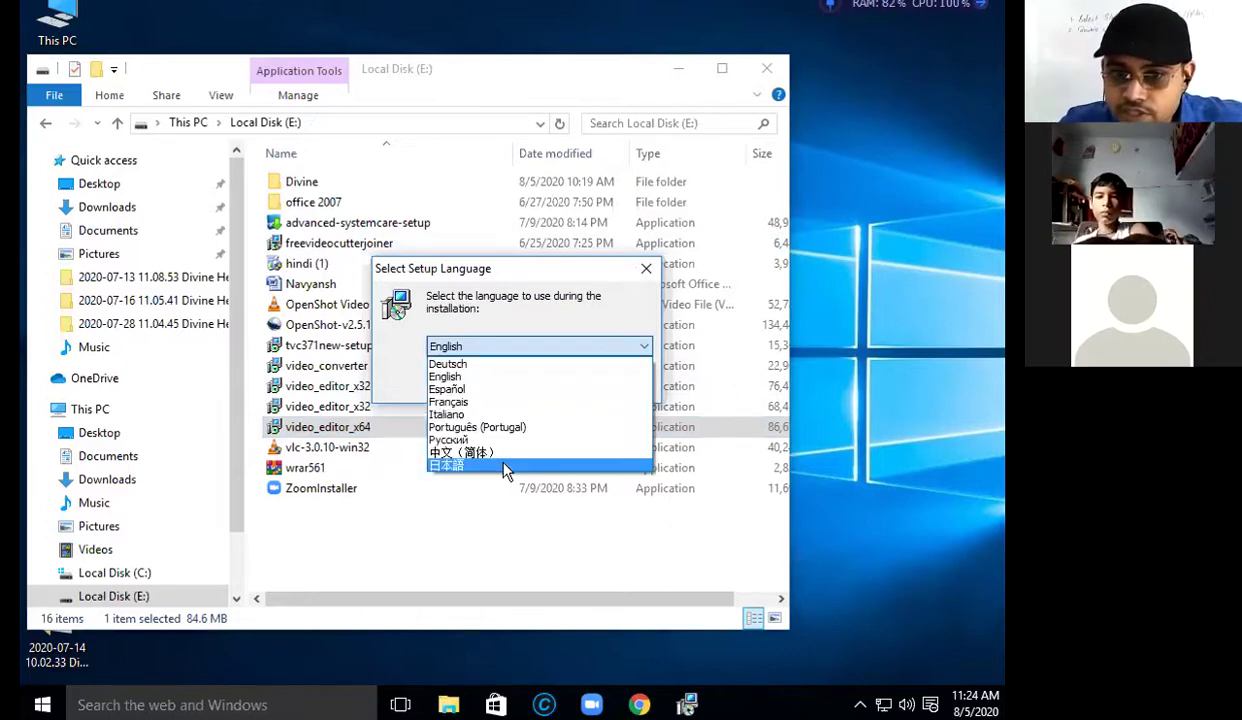
pyautogui.click(515, 348)
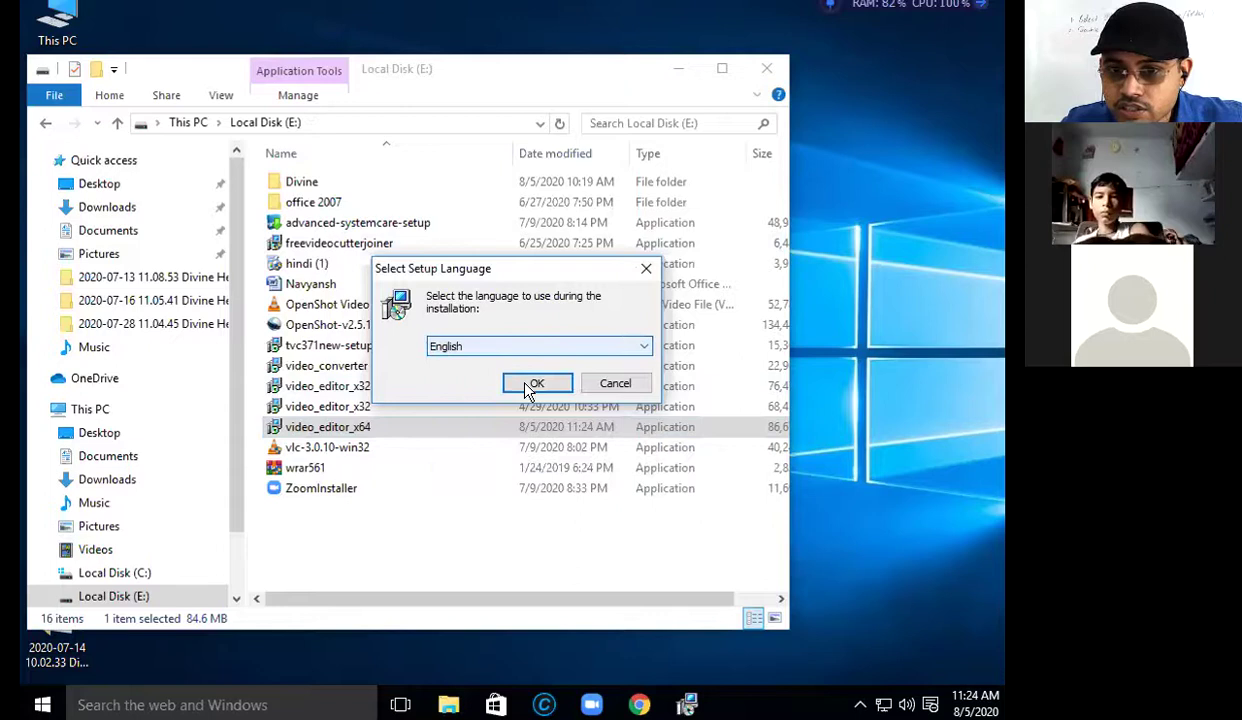
pyautogui.click(530, 385)
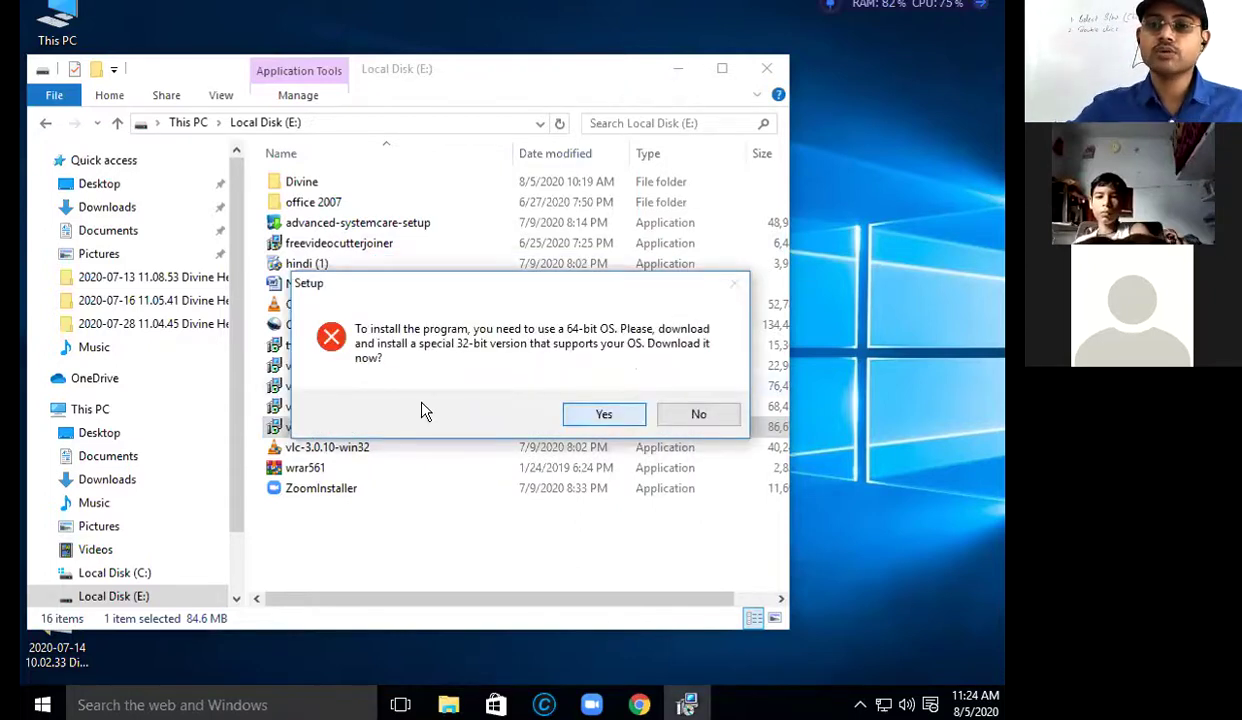
pyautogui.press('Return')
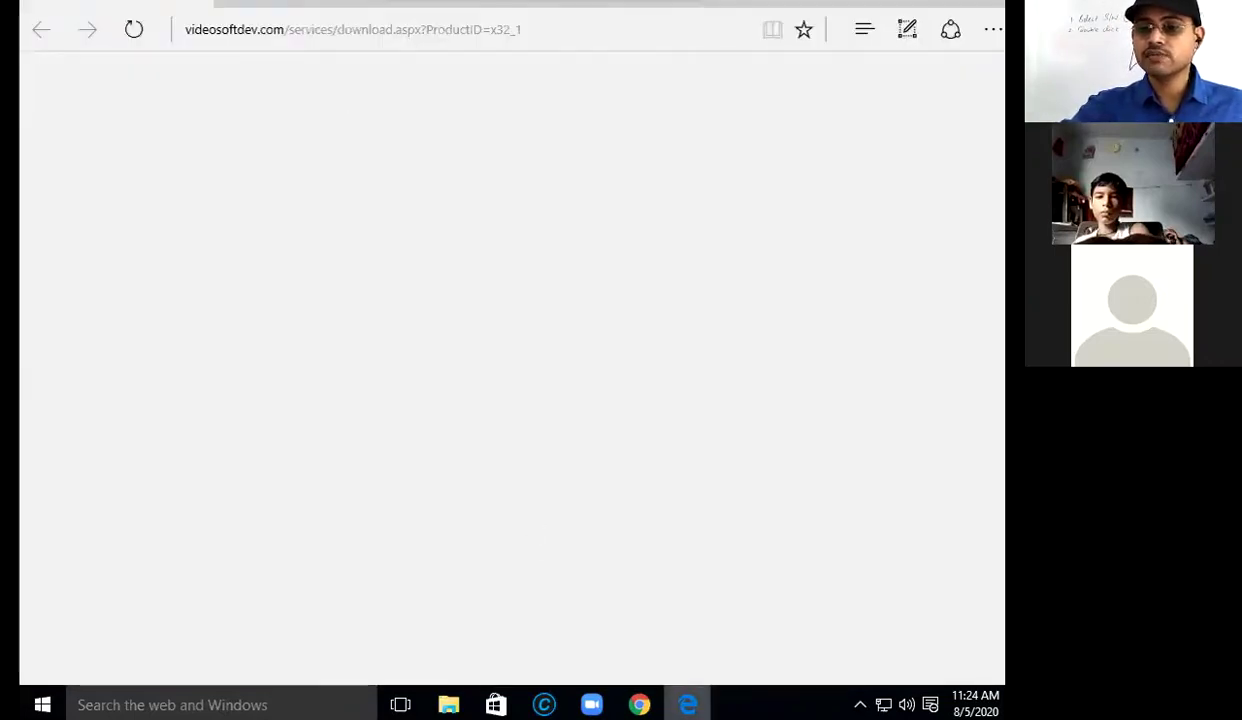
# - Close the browser's download page, clear the Local Disk (E:) window from the screen and select This PC on the desktop
pyautogui.rightClick(682, 702)
pyautogui.press('Return')
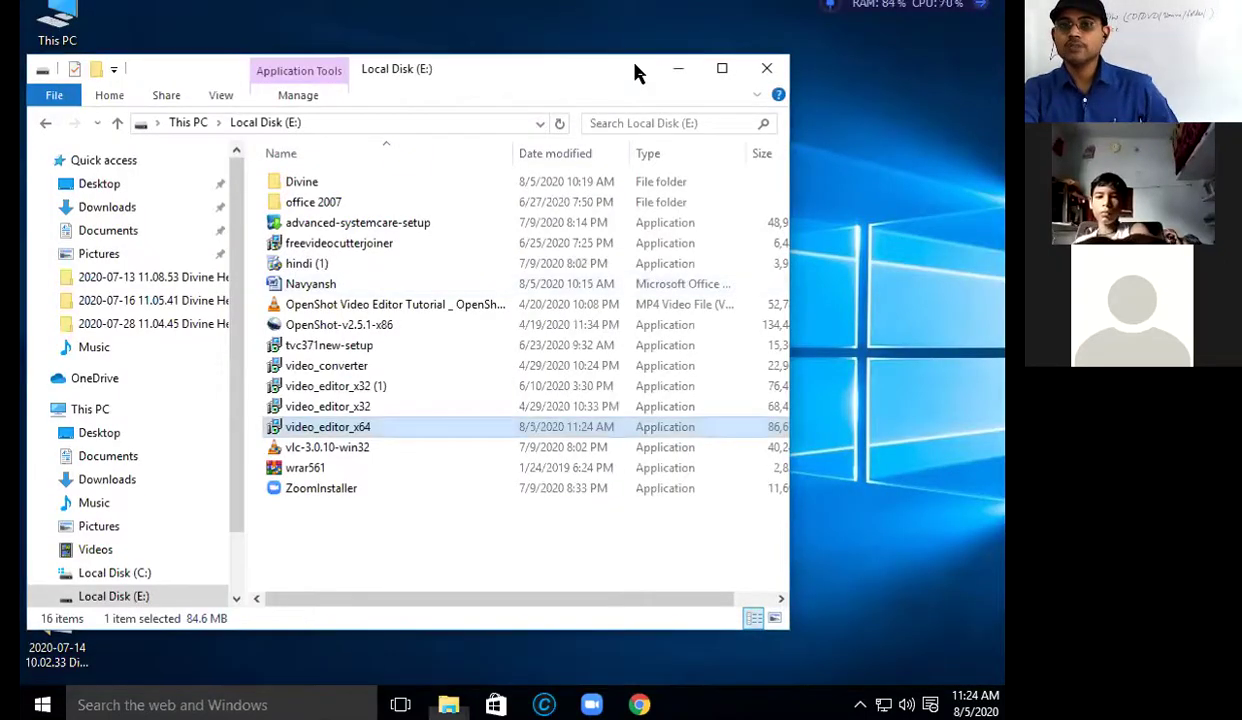
pyautogui.moveTo(605, 91); pyautogui.dragTo(450, 91)
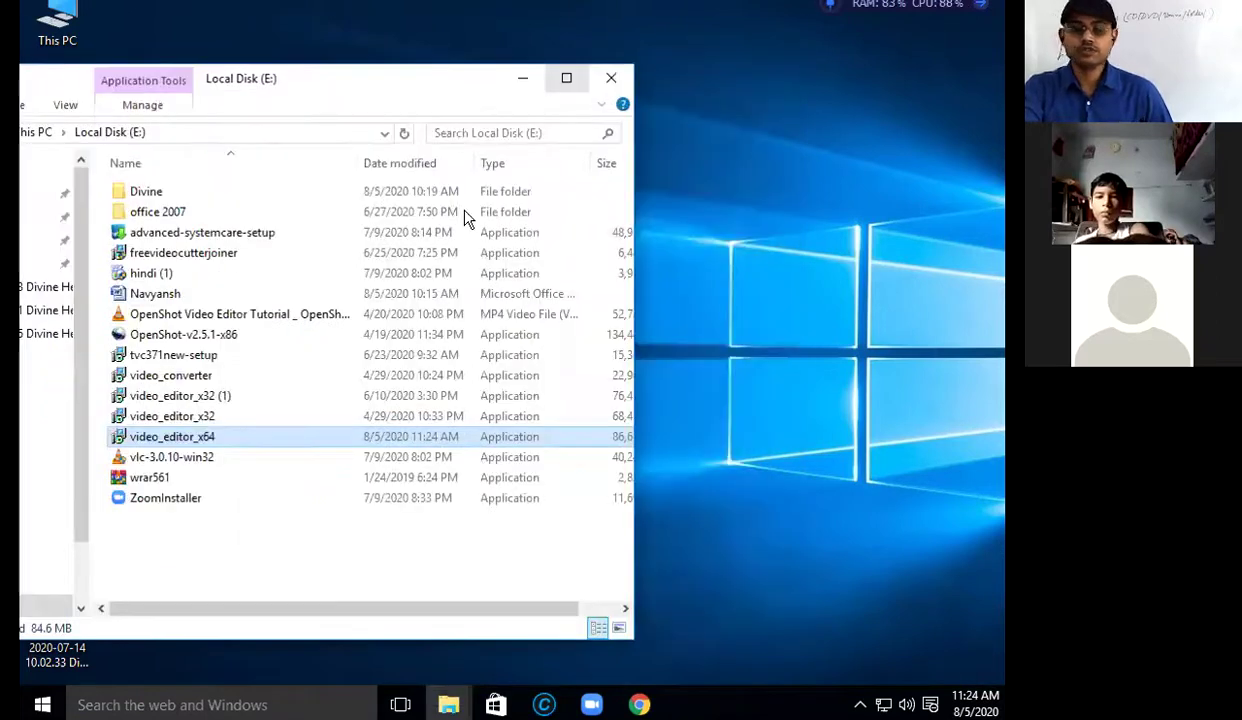
pyautogui.press('super+d')
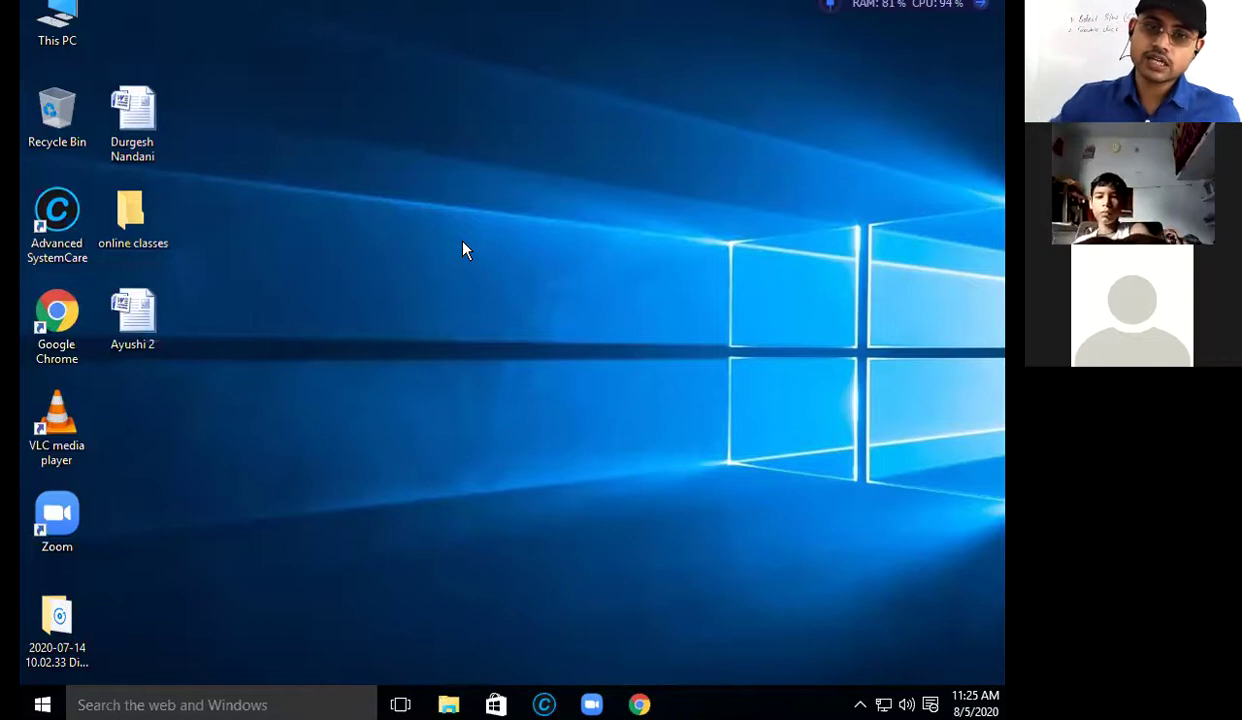
pyautogui.click(57, 22)
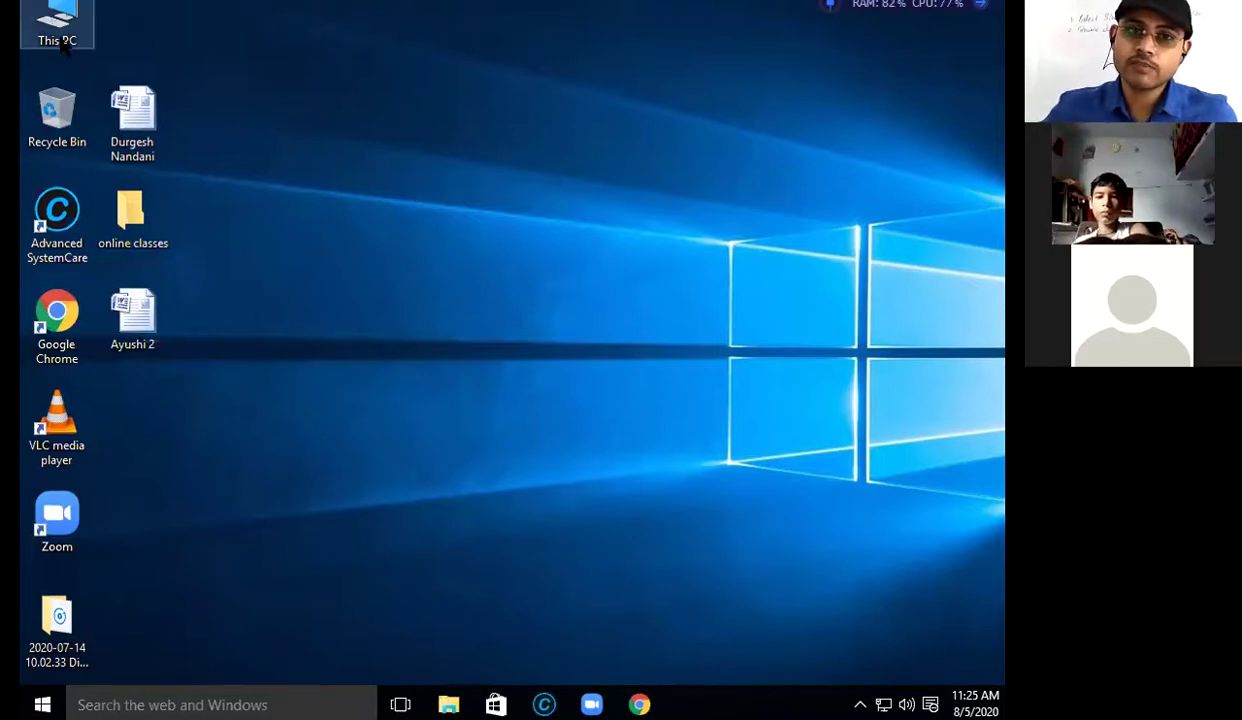
# - Open Local Disk (E:) from This PC and launch the wrar561 installer
pyautogui.press('Return')
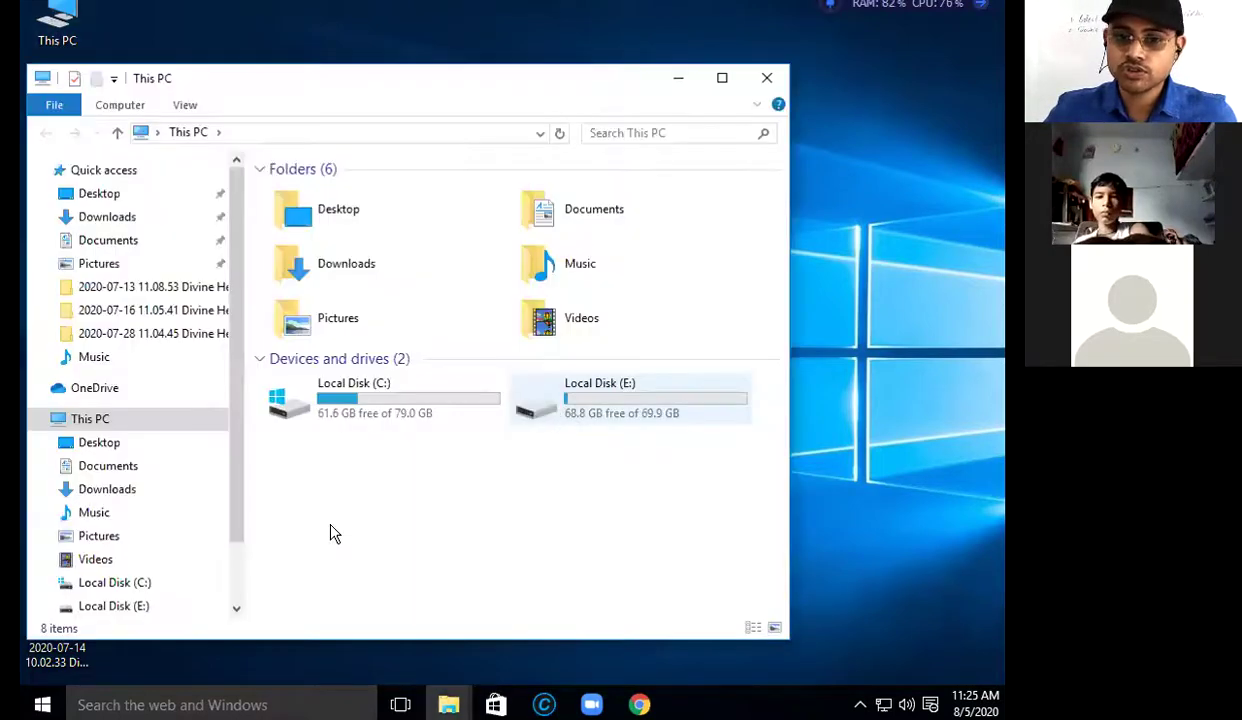
pyautogui.press('Return')
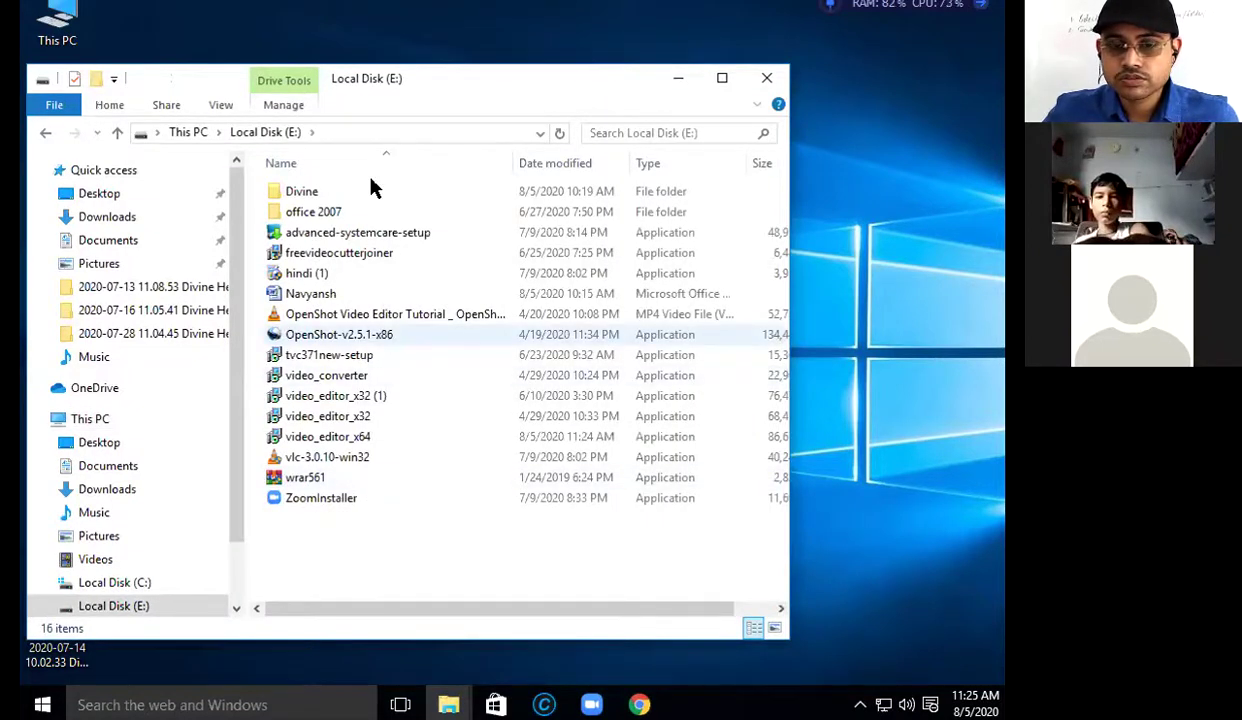
pyautogui.doubleClick(324, 476)
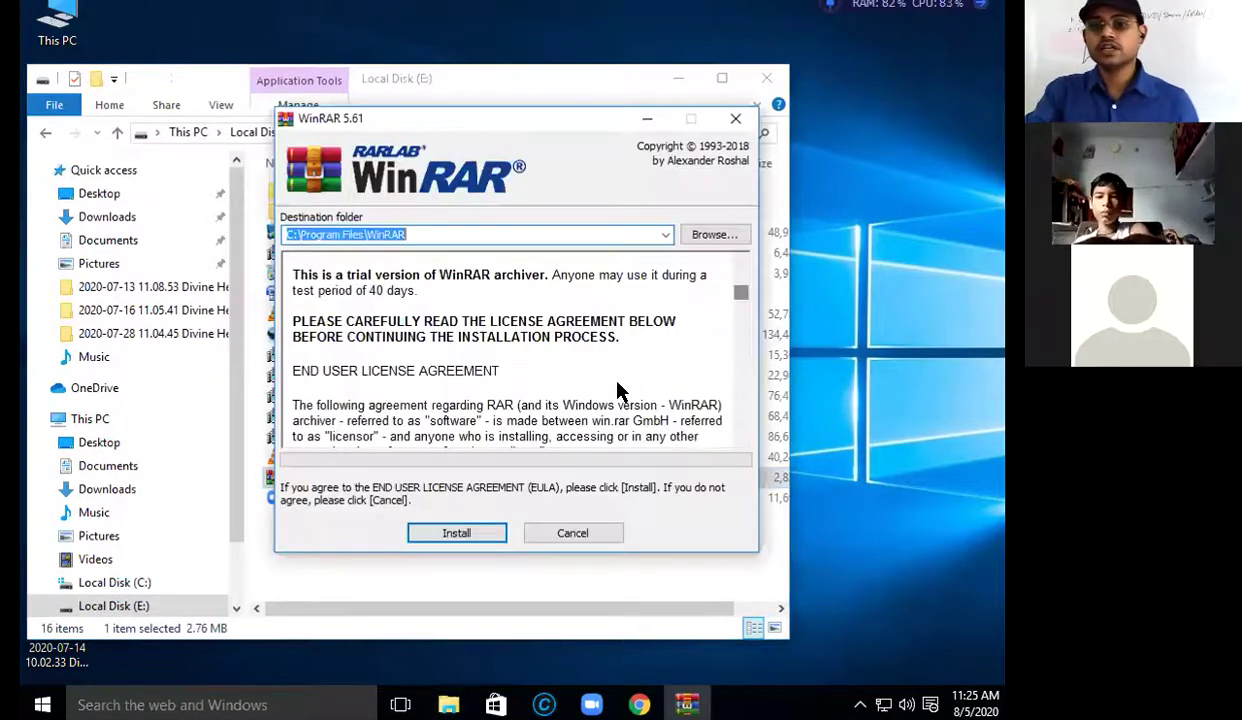
# - Install WinRAR 5.61 with the default destination folder and integration options, closing the setup and the Local Disk (E:) window
pyautogui.click(465, 538)
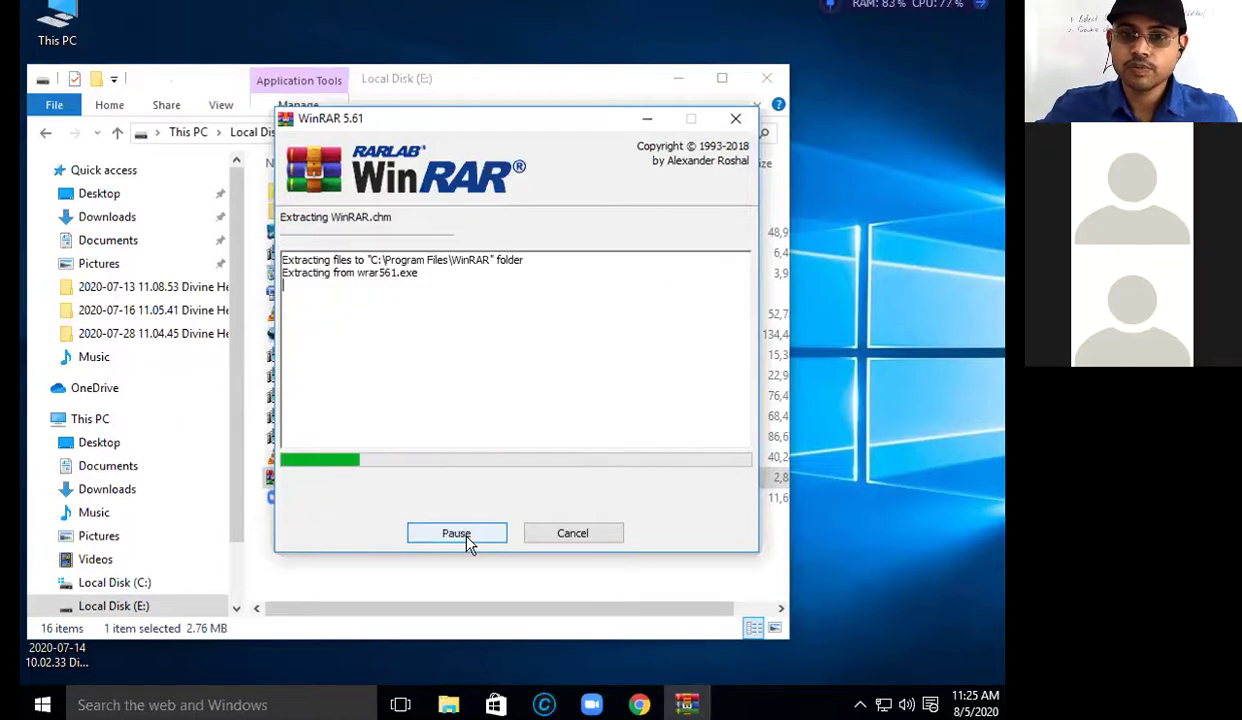
pyautogui.click(266, 477)
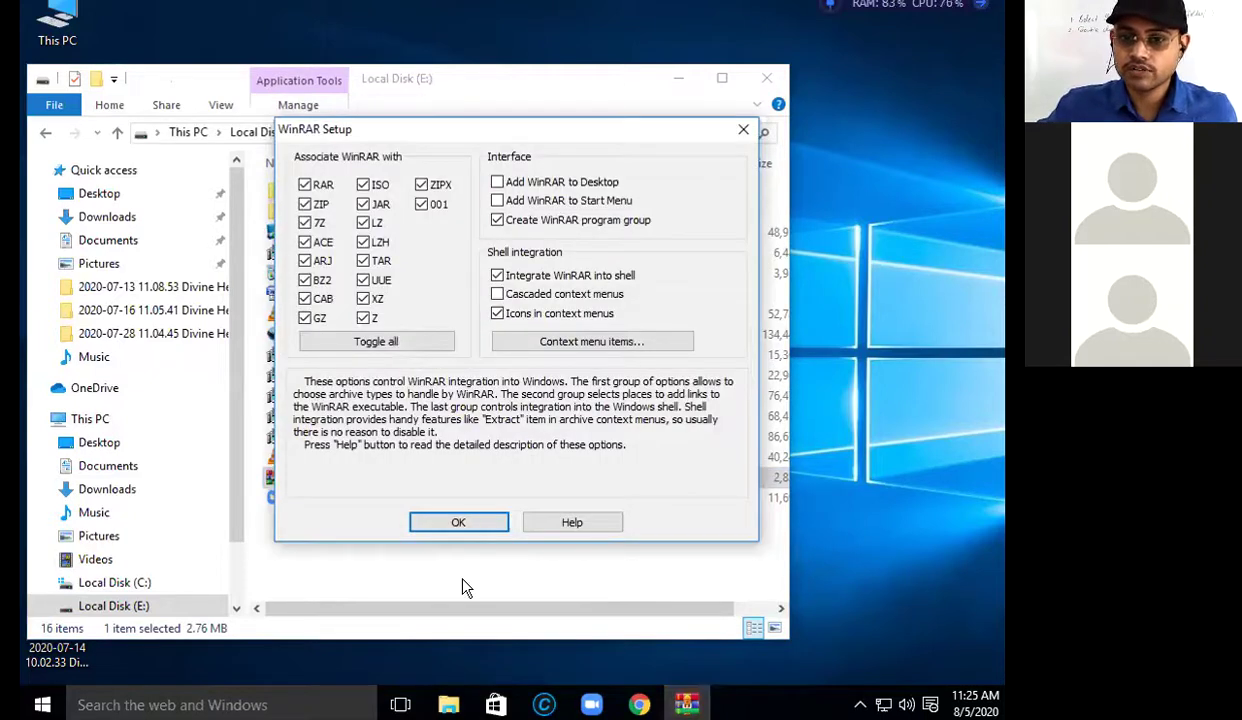
pyautogui.click(470, 522)
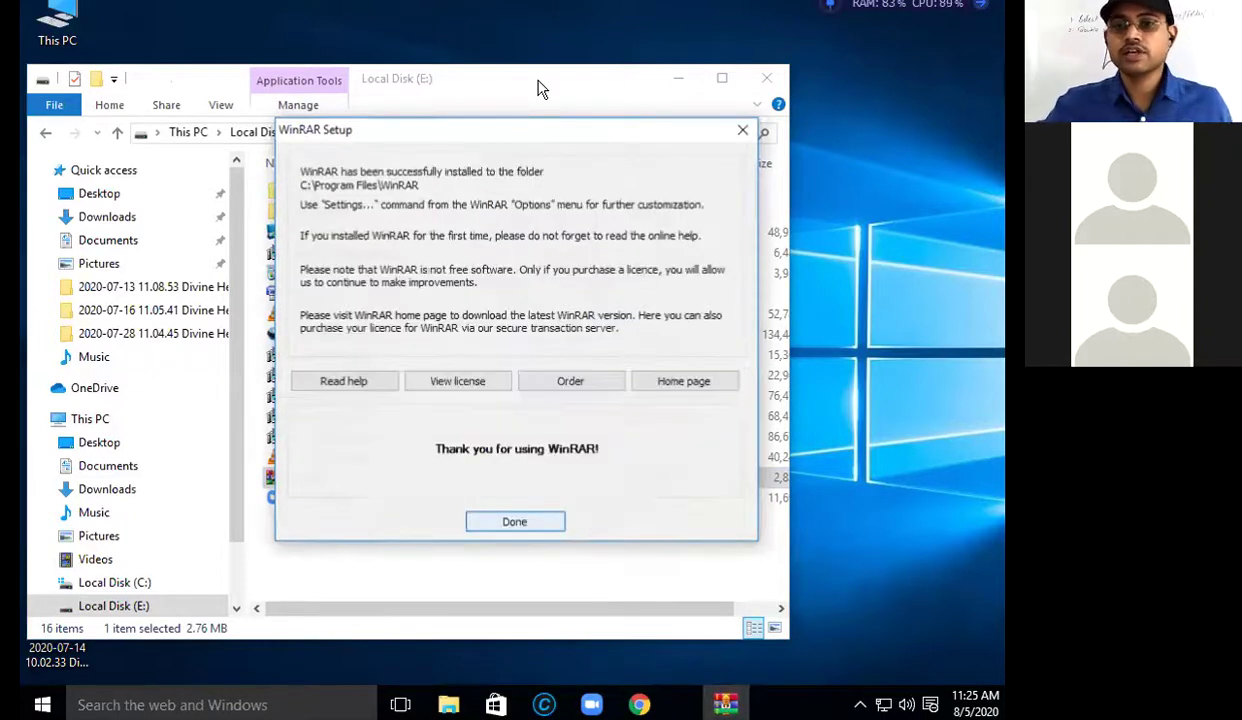
pyautogui.click(744, 128)
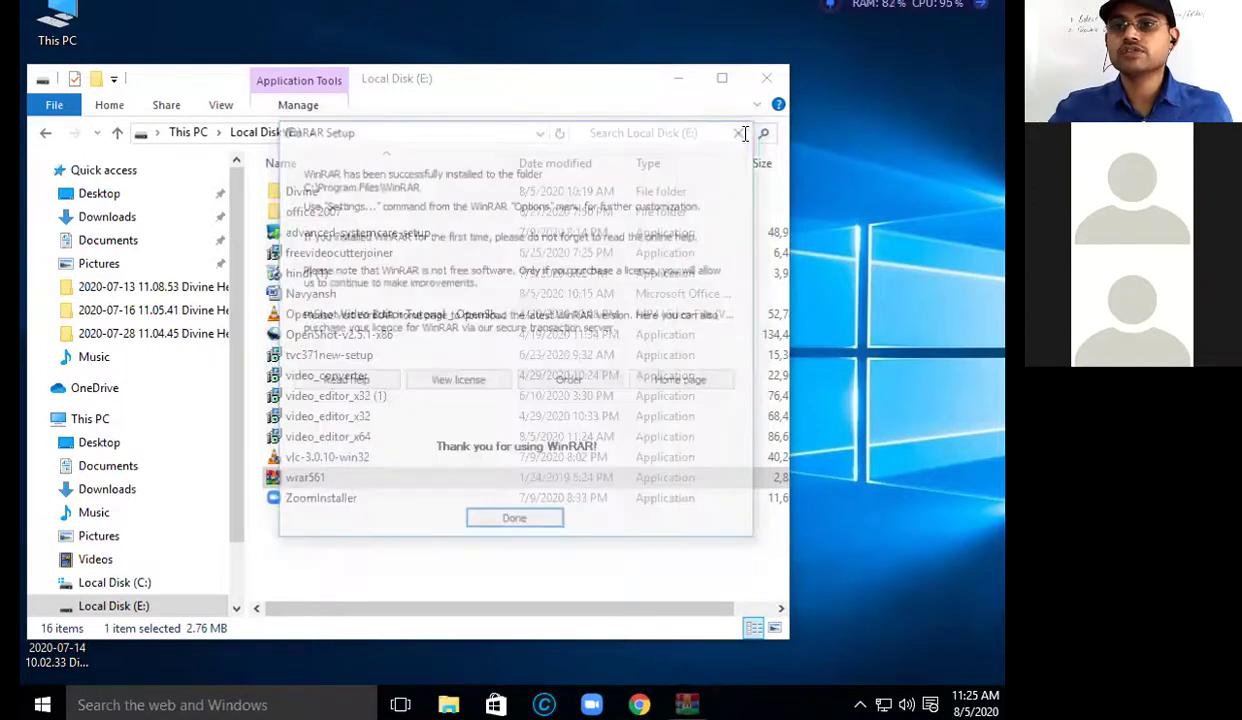
pyautogui.click(765, 79)
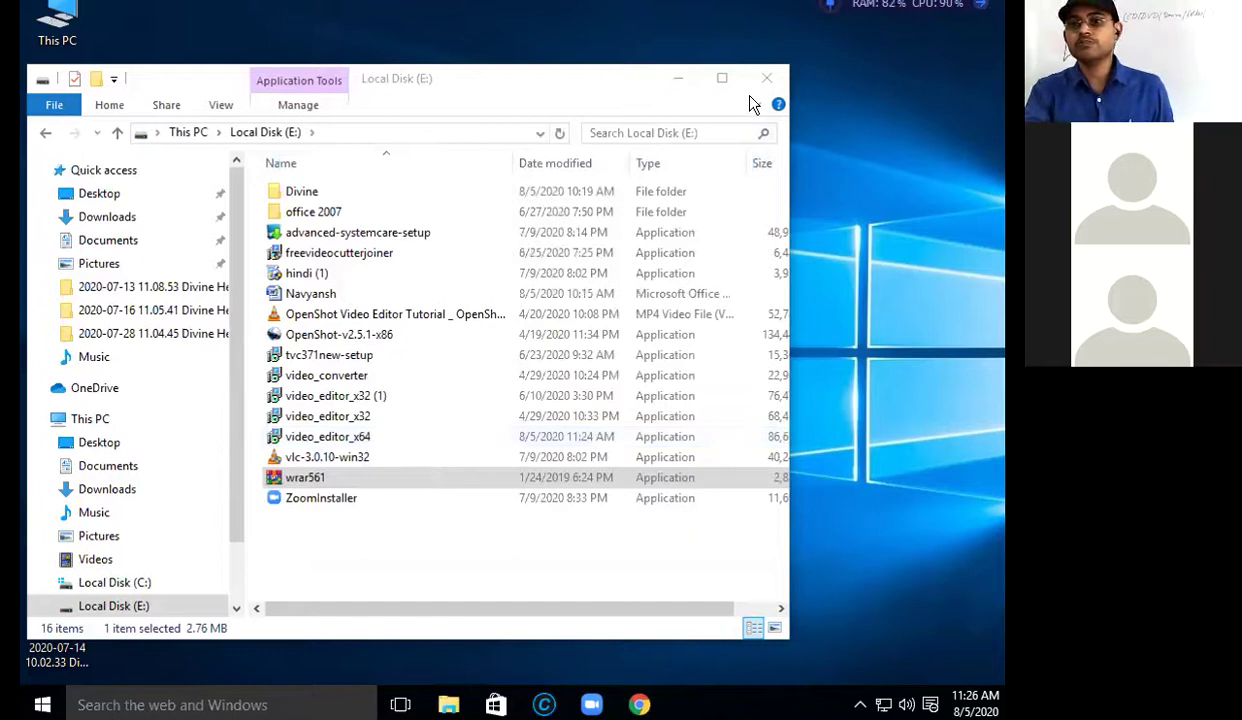
pyautogui.hotkey('alt', 'F4')
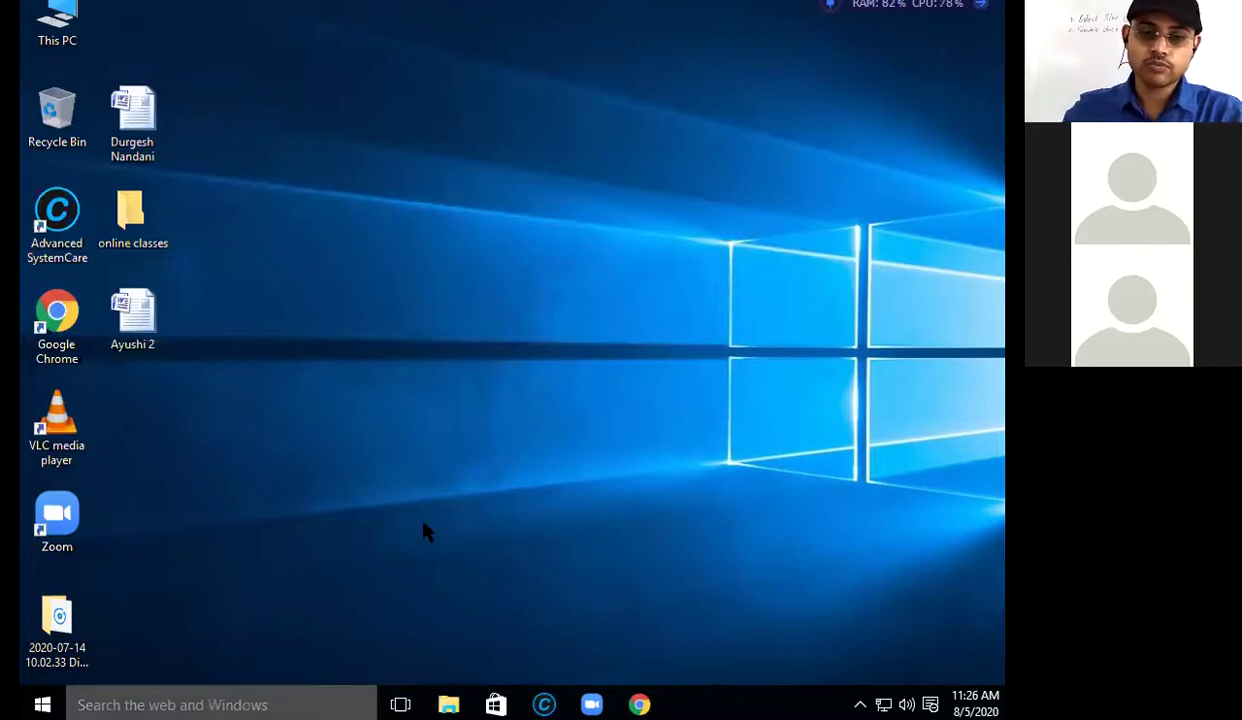
# - Search Windows for Control Panel and open its list of programs that can be uninstalled
pyautogui.press('super+s')
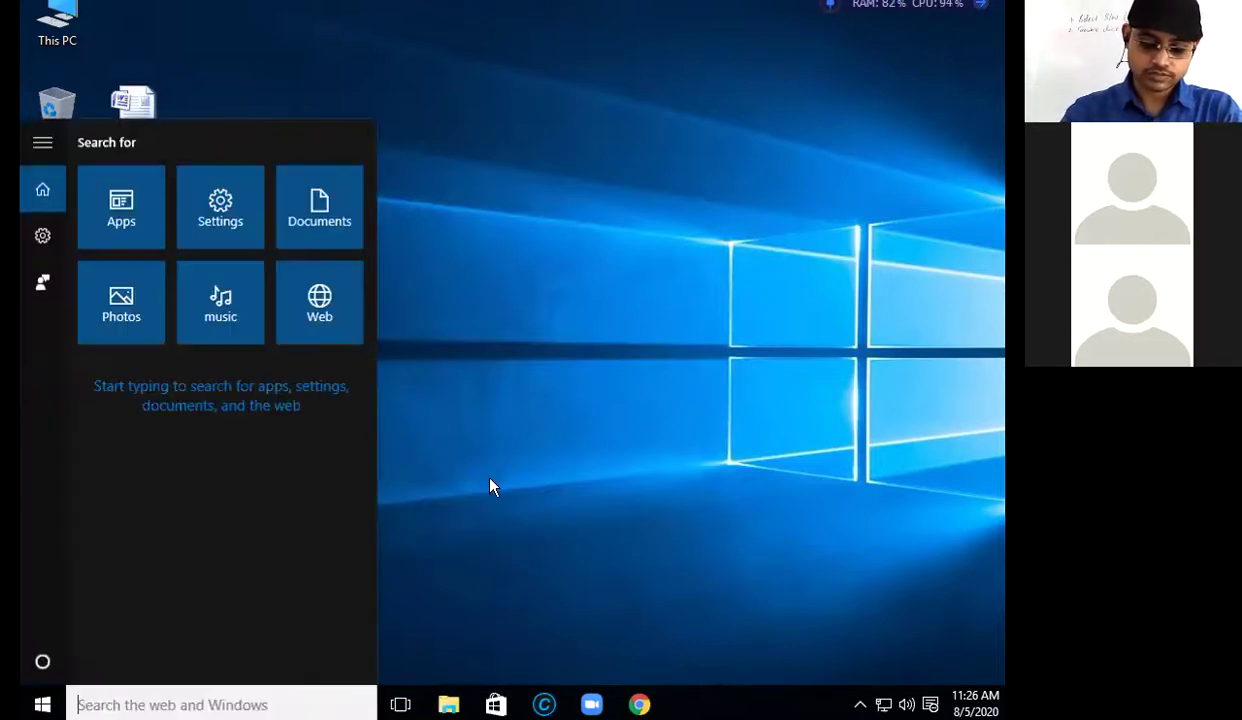
pyautogui.write('contro')
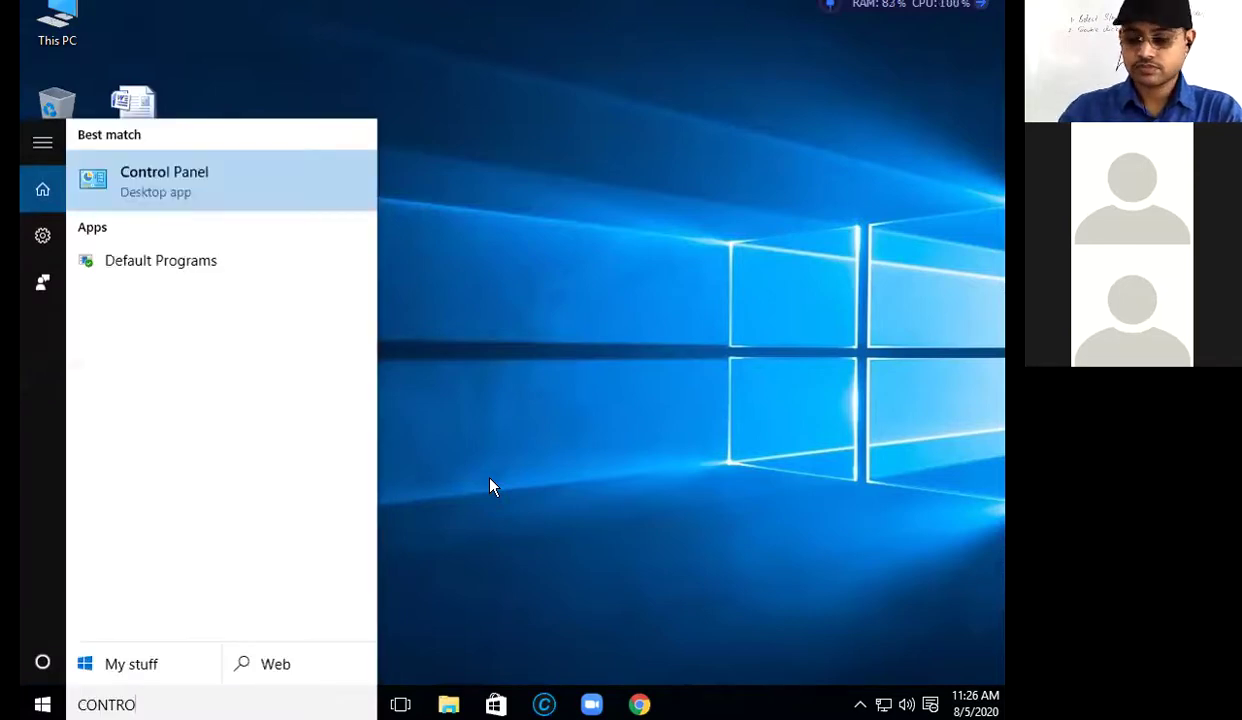
pyautogui.press('Return')
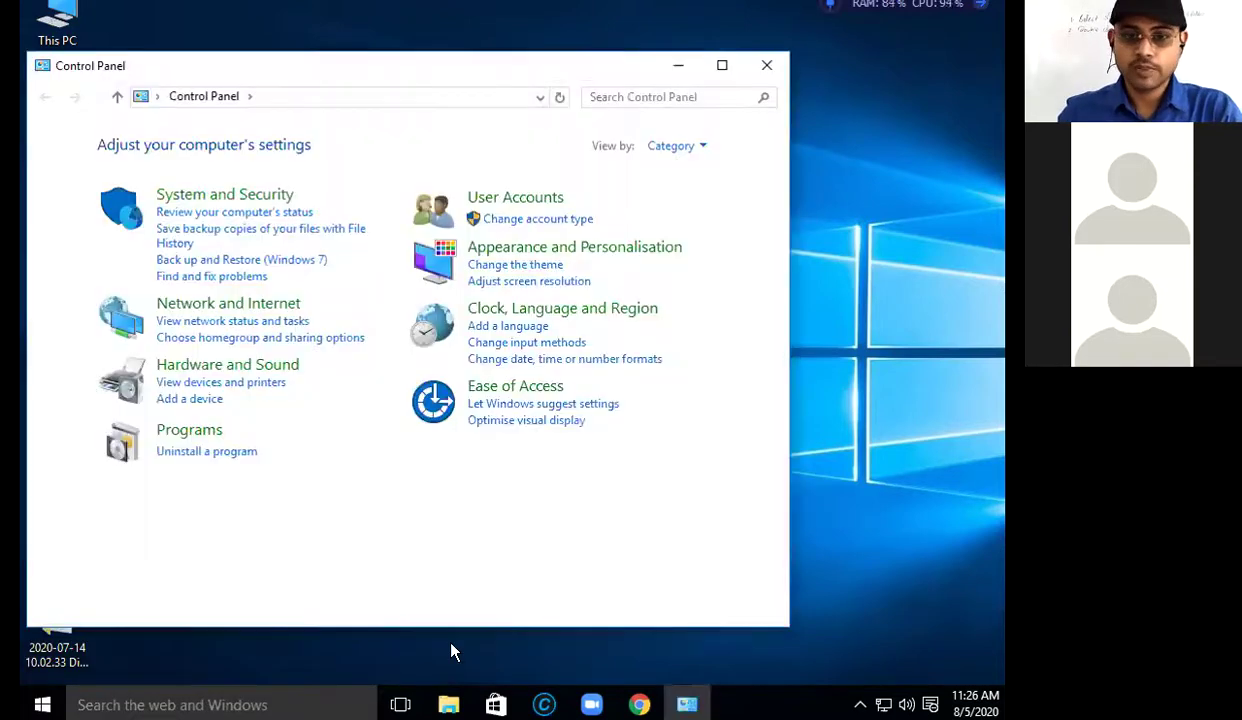
pyautogui.click(212, 453)
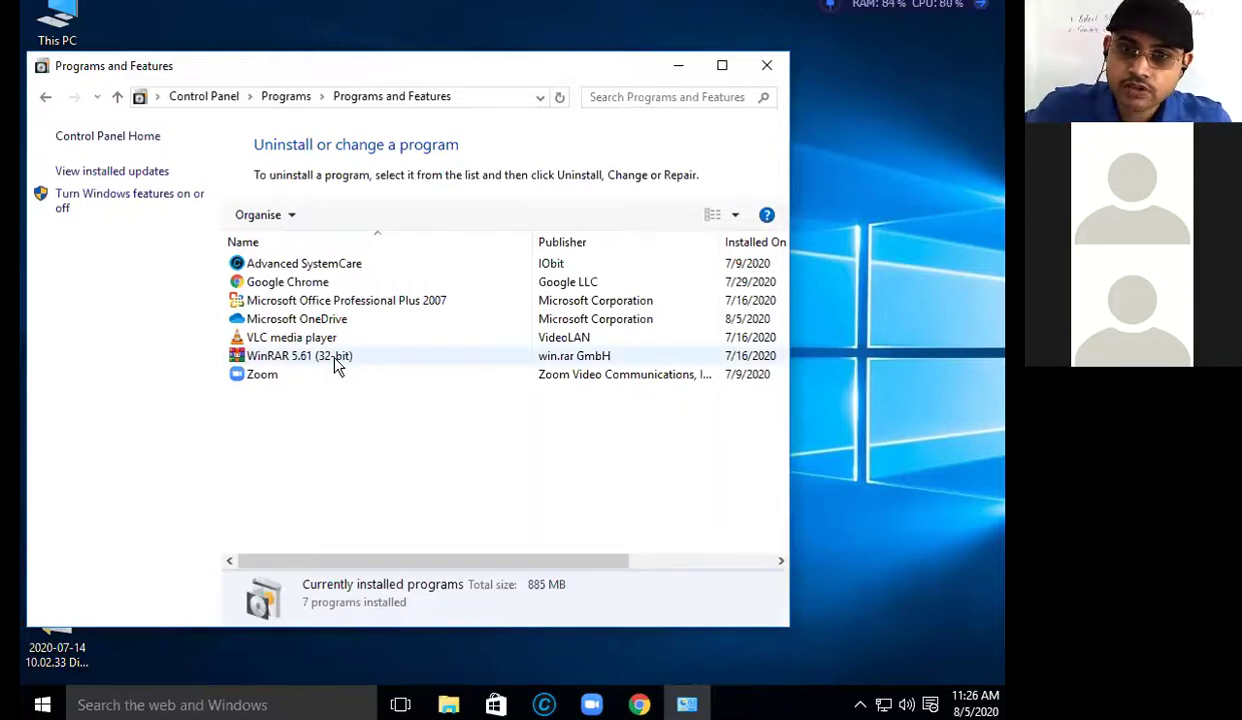
# - Uninstall WinRAR 5.61 (32-bit), confirming the removal, and minimise the open windows to show the desktop
pyautogui.click(288, 358)
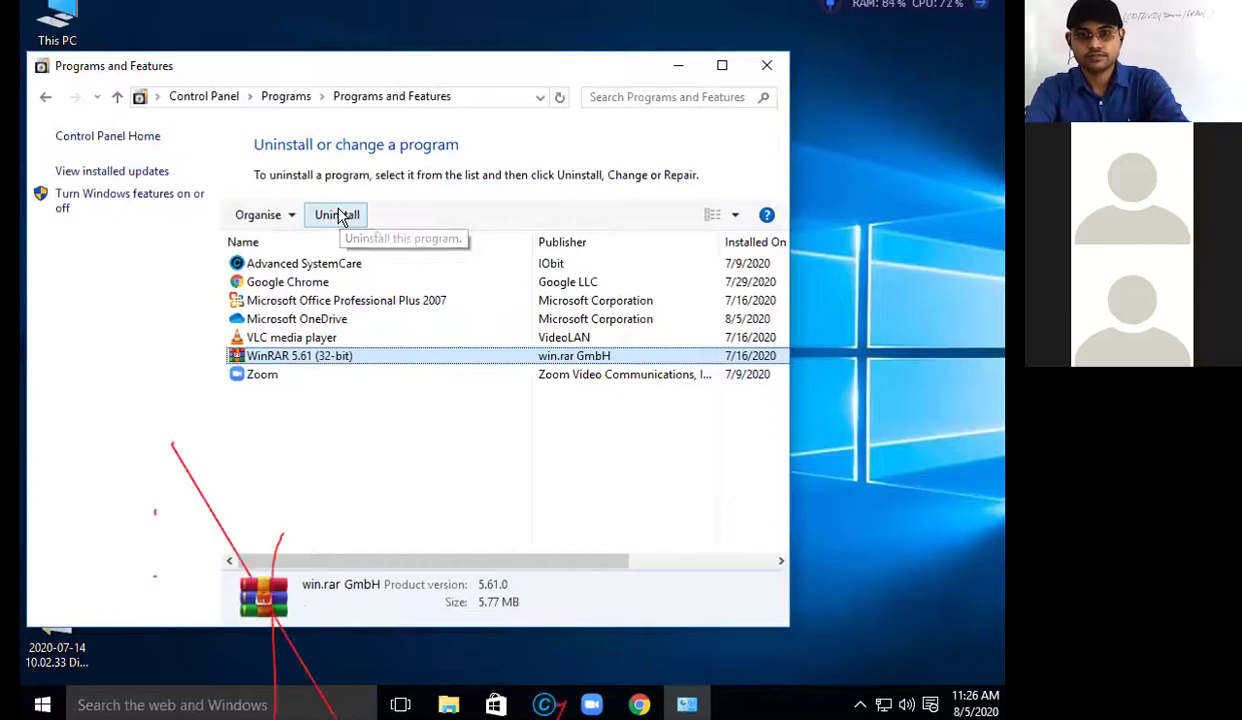
pyautogui.click(338, 215)
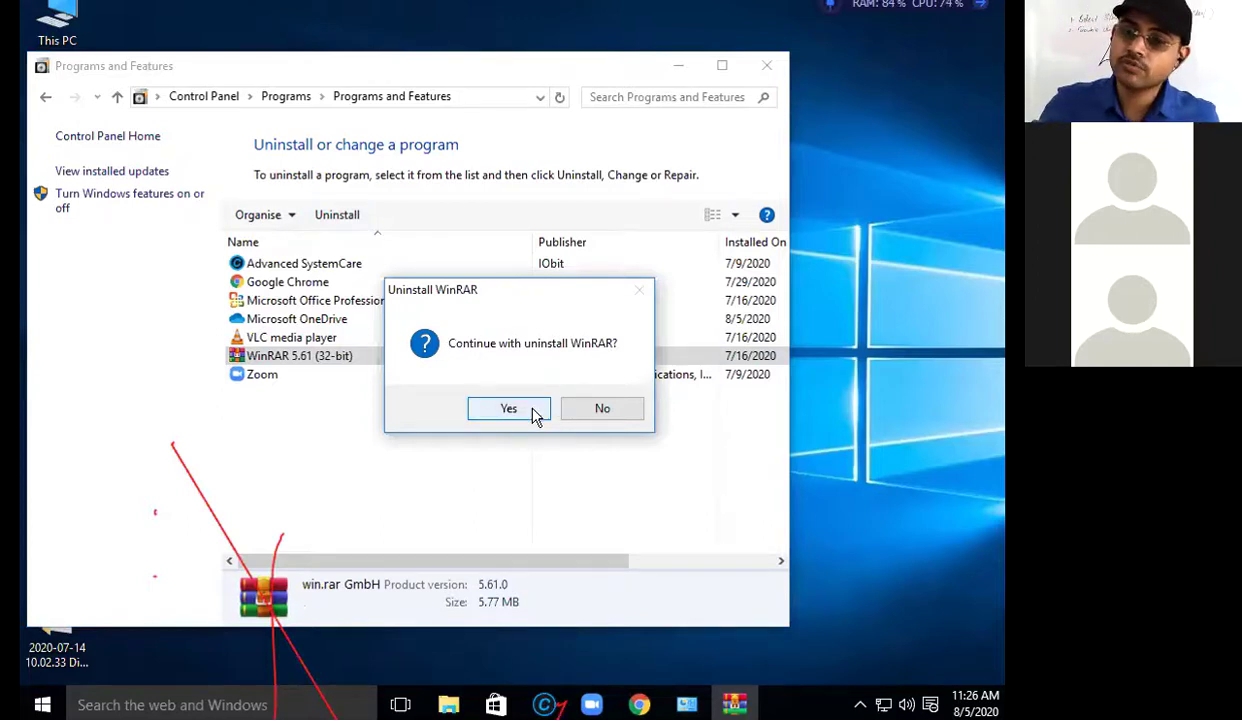
pyautogui.click(533, 410)
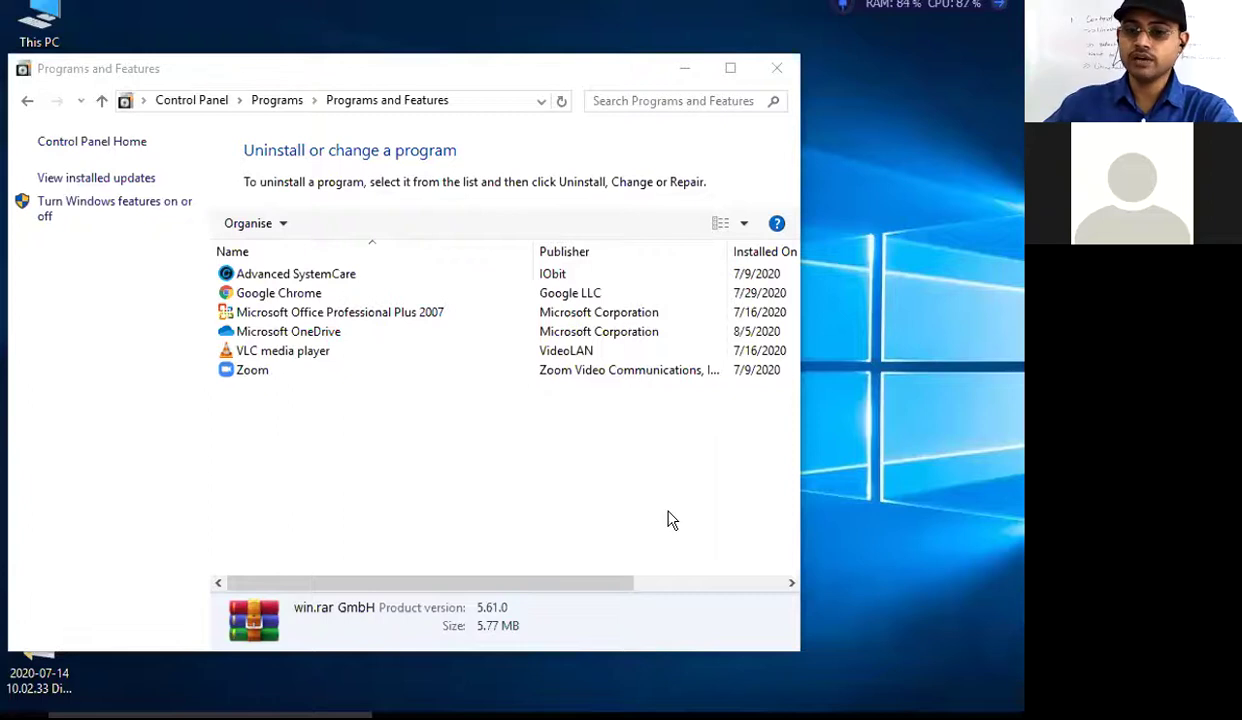
pyautogui.press('super+d')
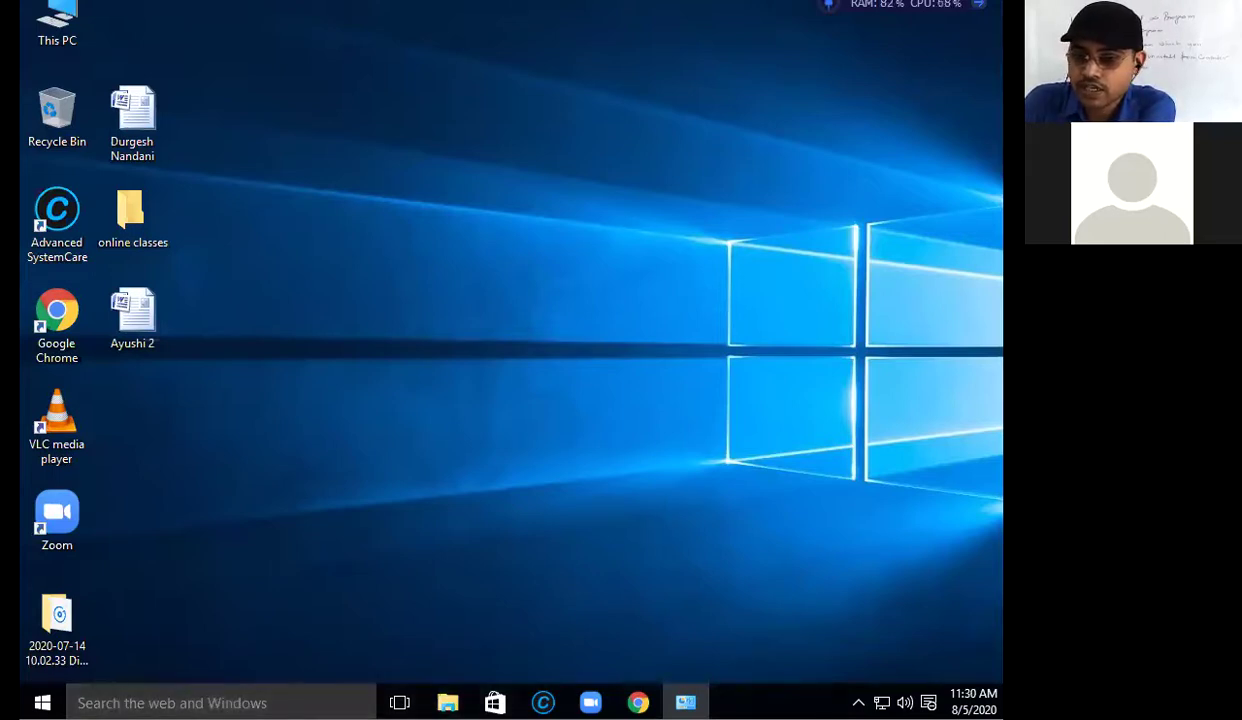
# - Open the online classes folder from the desktop and close it again
pyautogui.rightClick(740, 701)
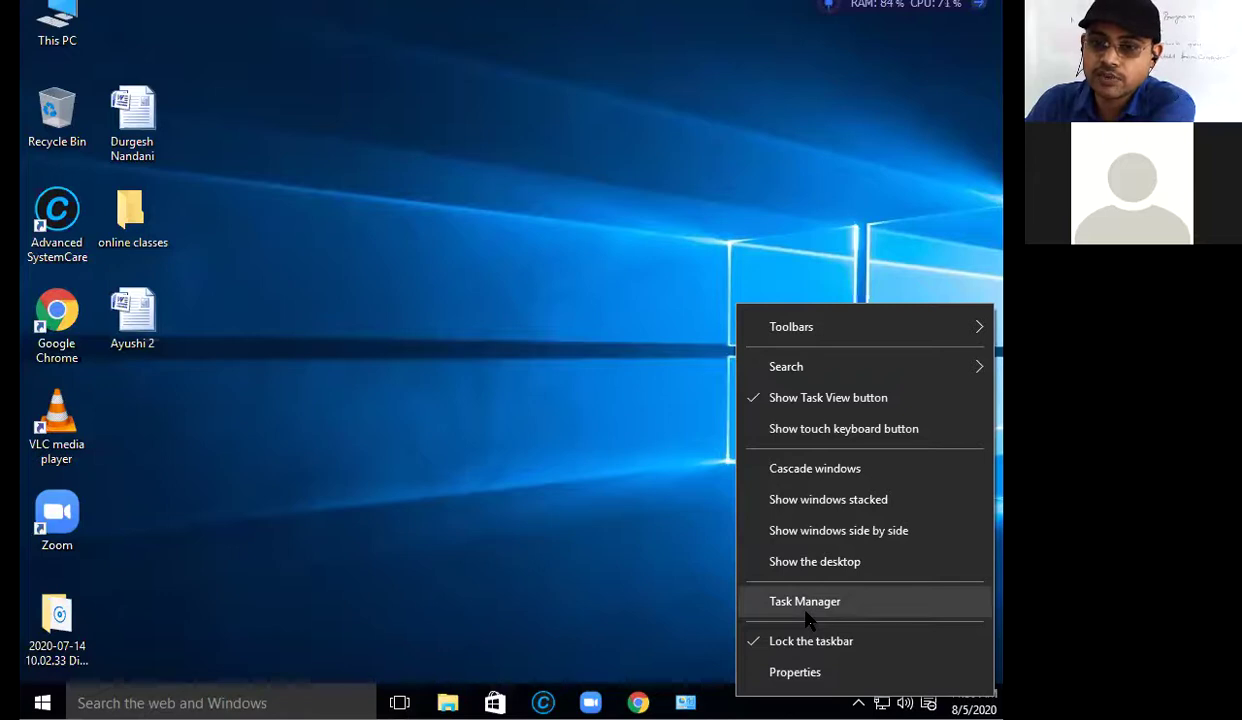
pyautogui.click(70, 218)
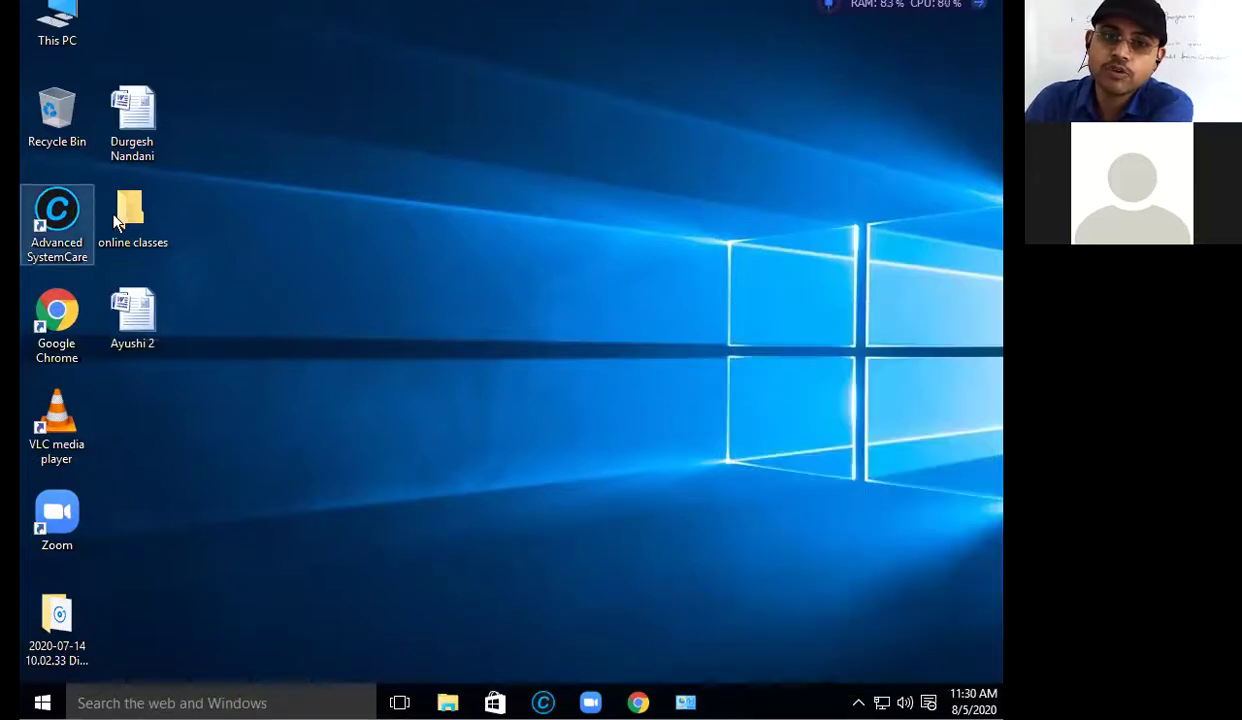
pyautogui.doubleClick(128, 214)
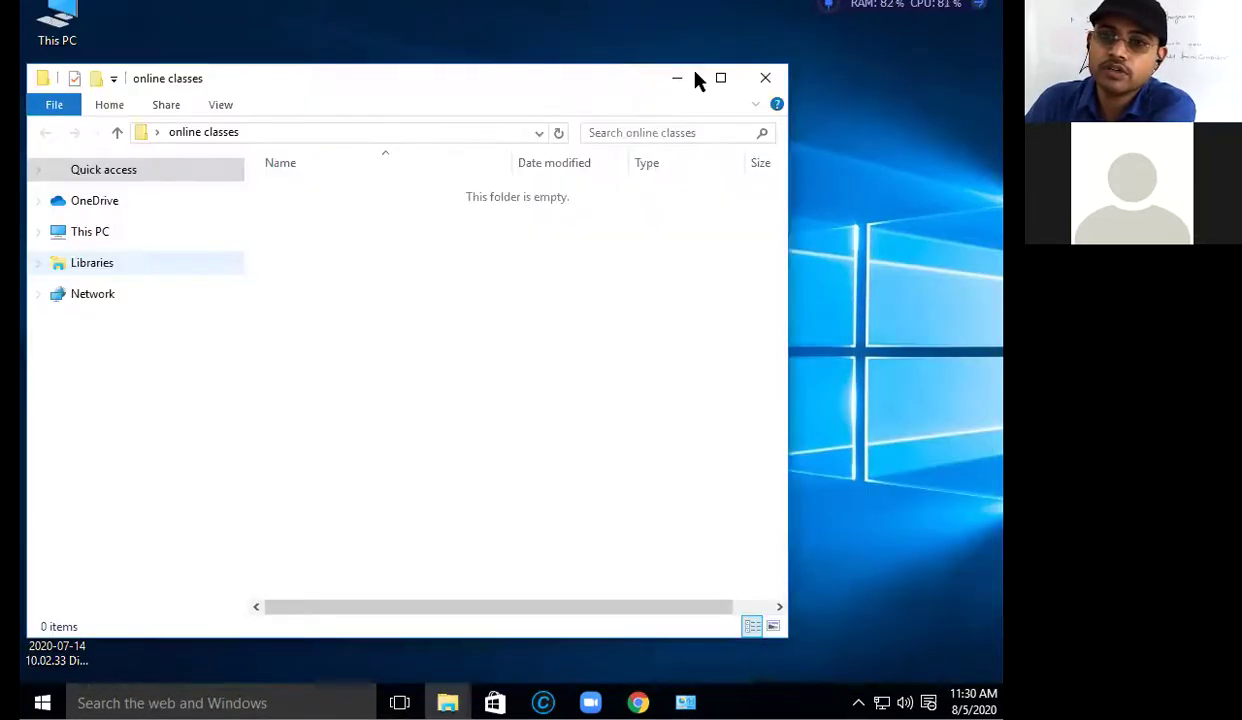
pyautogui.hotkey('alt', 'F4')
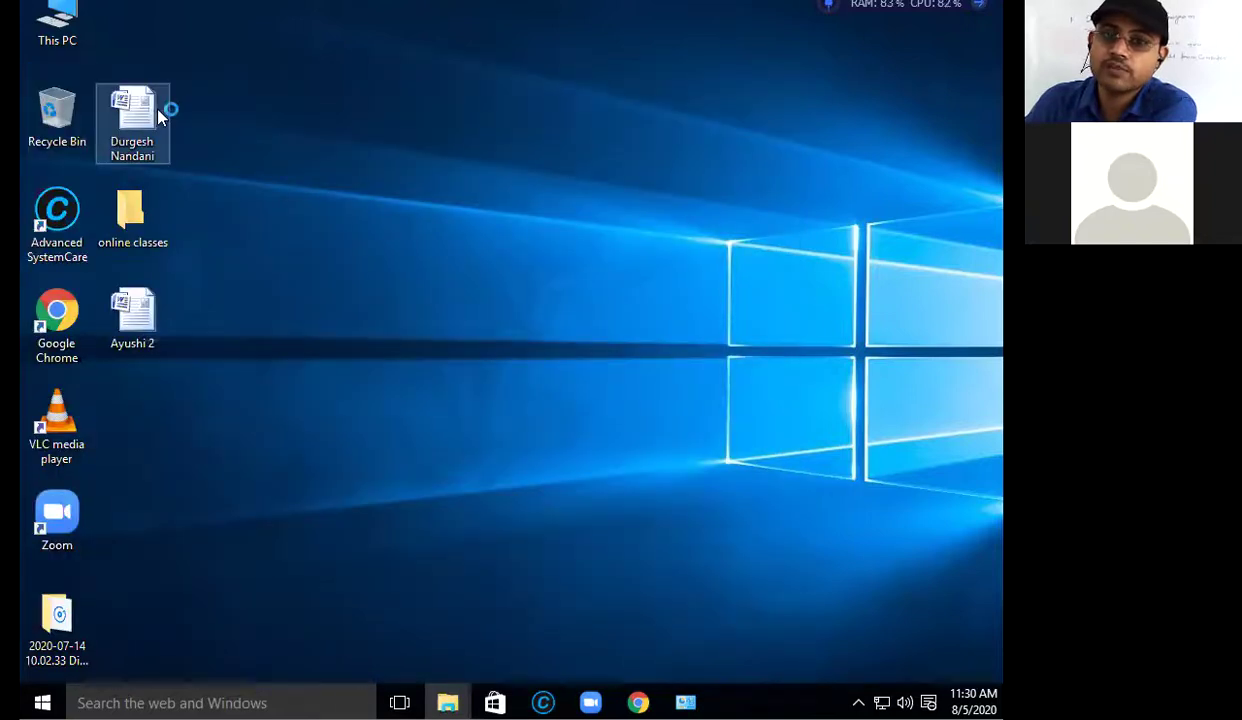
# - Open the Word document above the online classes folder and leave it running minimised behind the desktop
pyautogui.doubleClick(150, 112)
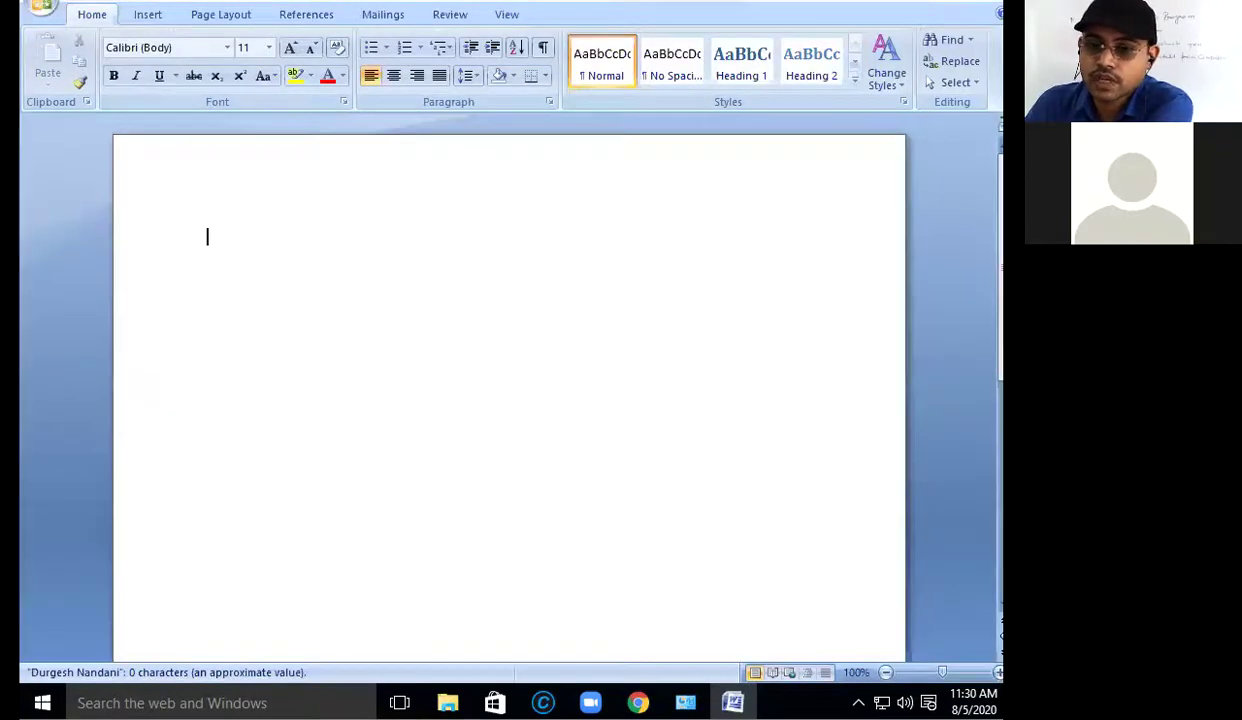
pyautogui.press('super+d')
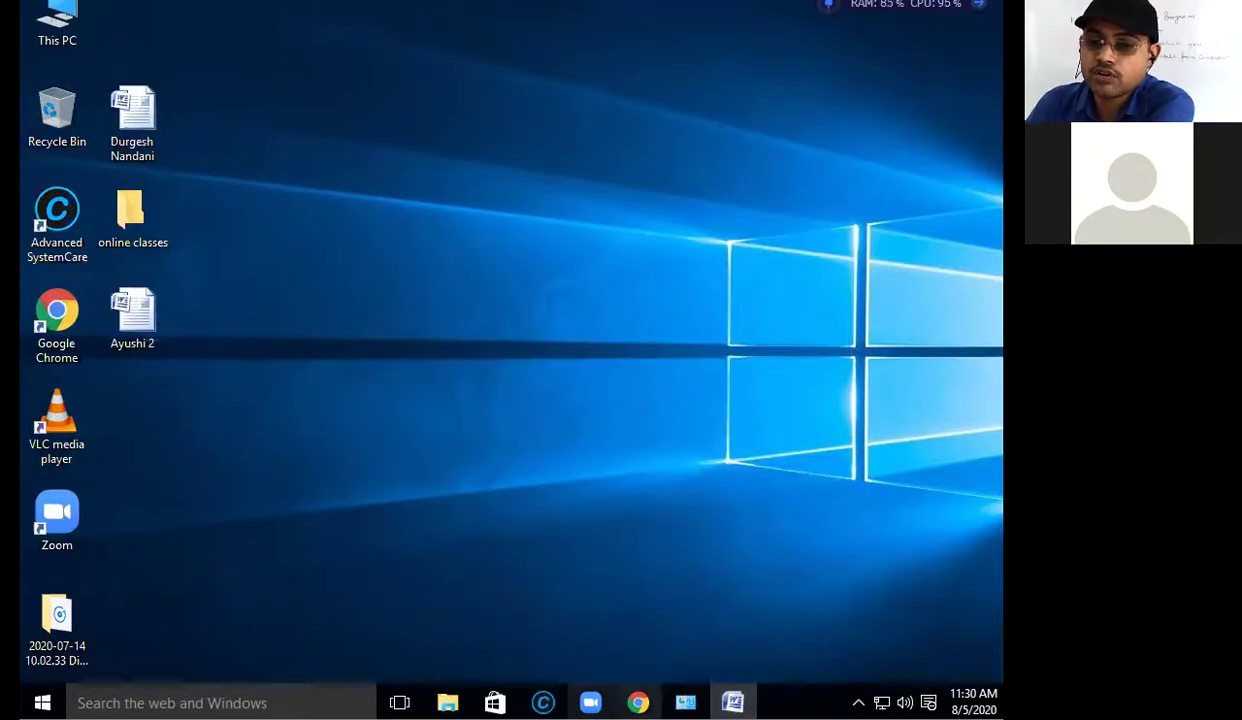
pyautogui.moveTo(685, 703)
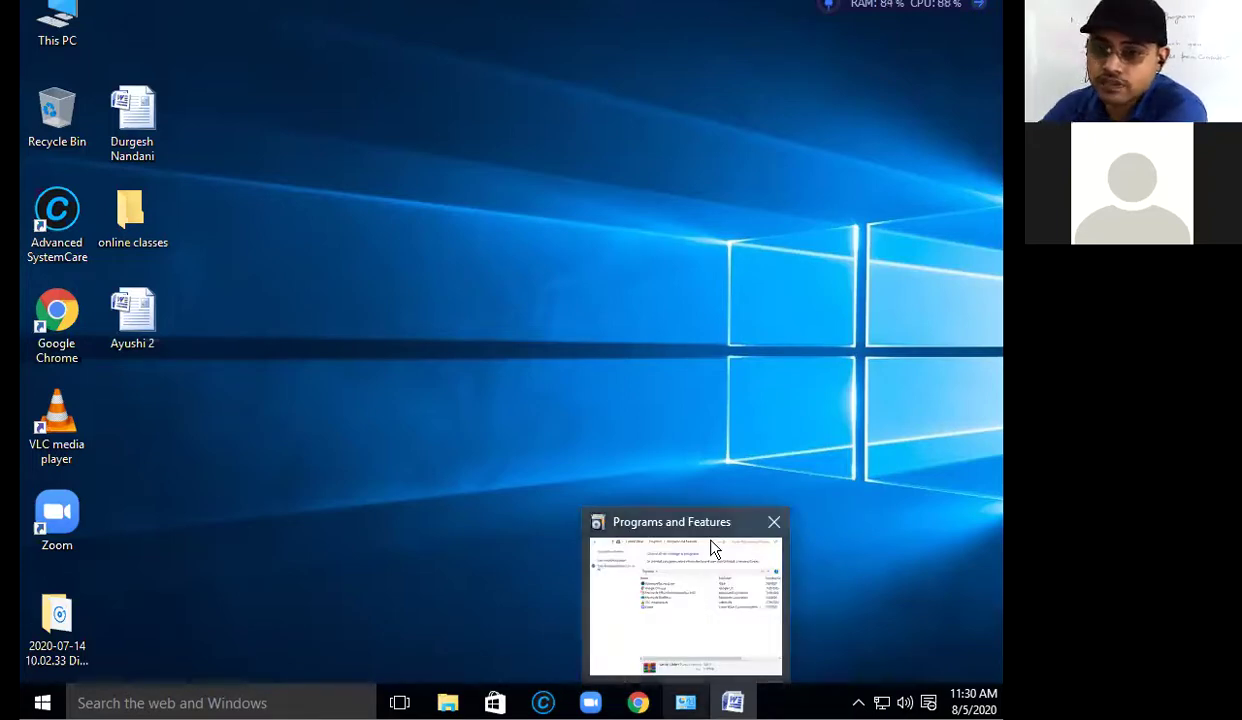
pyautogui.moveTo(712, 548)
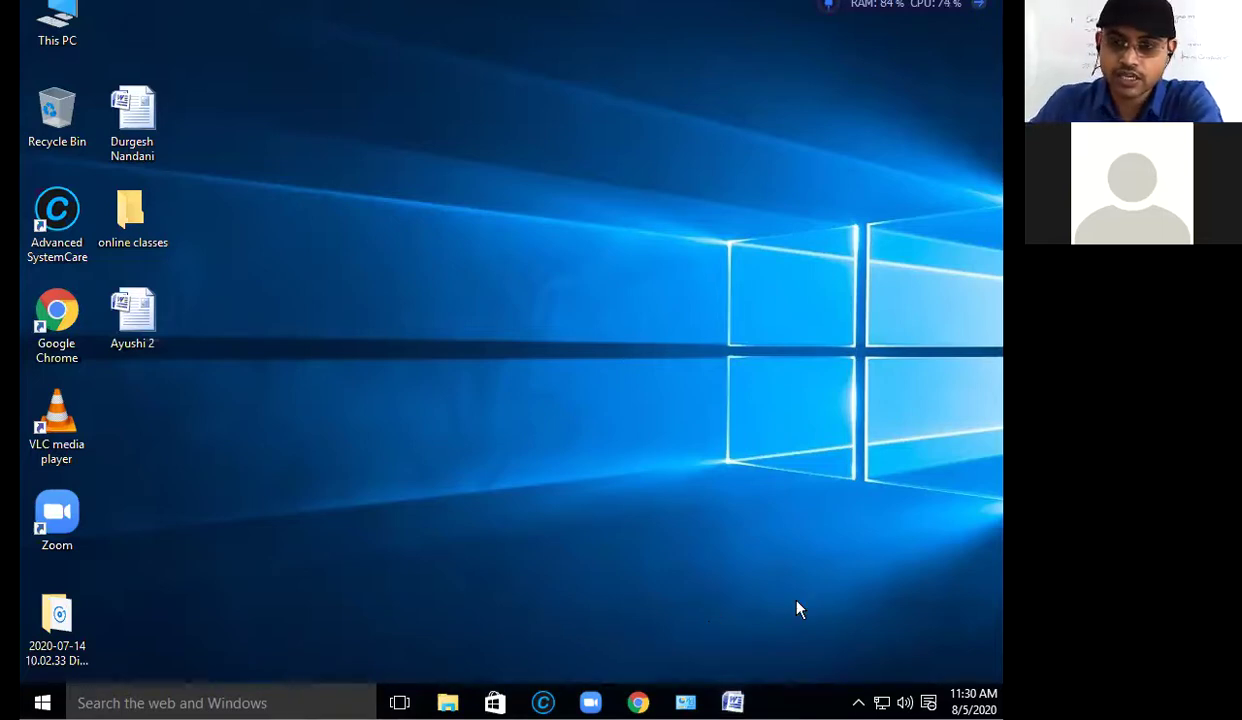
# - Open Task Manager and move its window further onto the desktop
pyautogui.rightClick(798, 703)
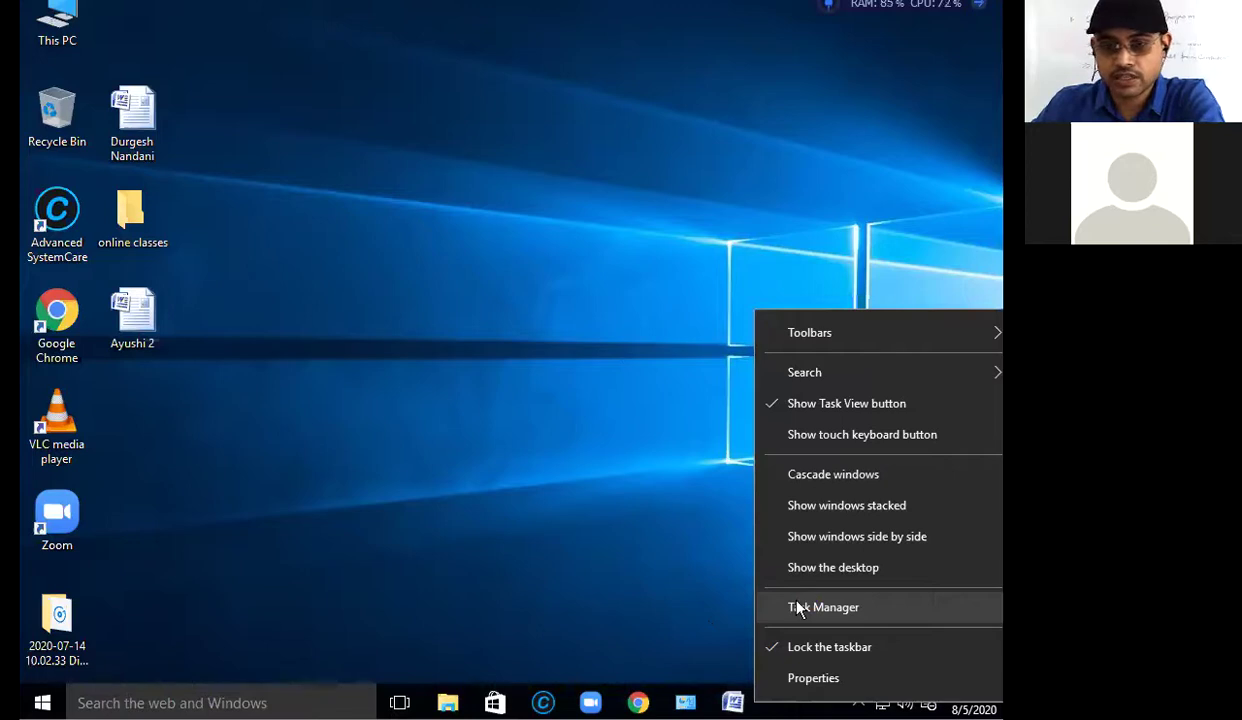
pyautogui.click(798, 608)
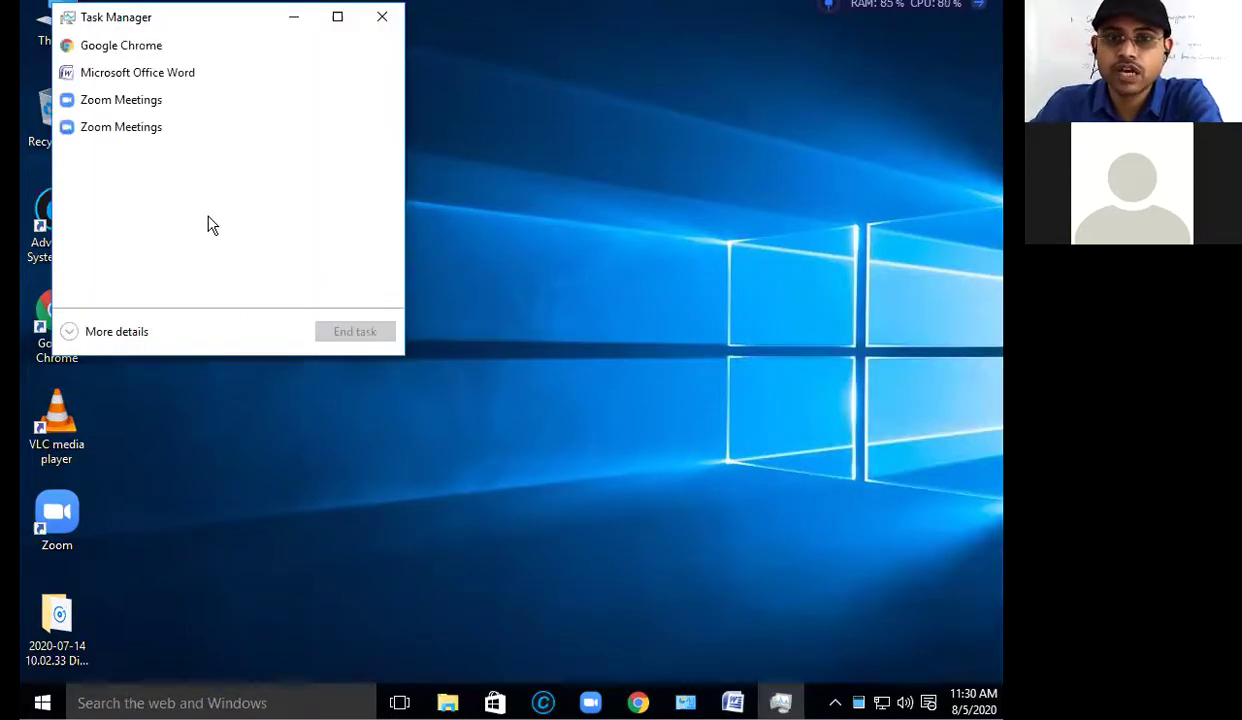
pyautogui.moveTo(231, 25); pyautogui.dragTo(295, 106)
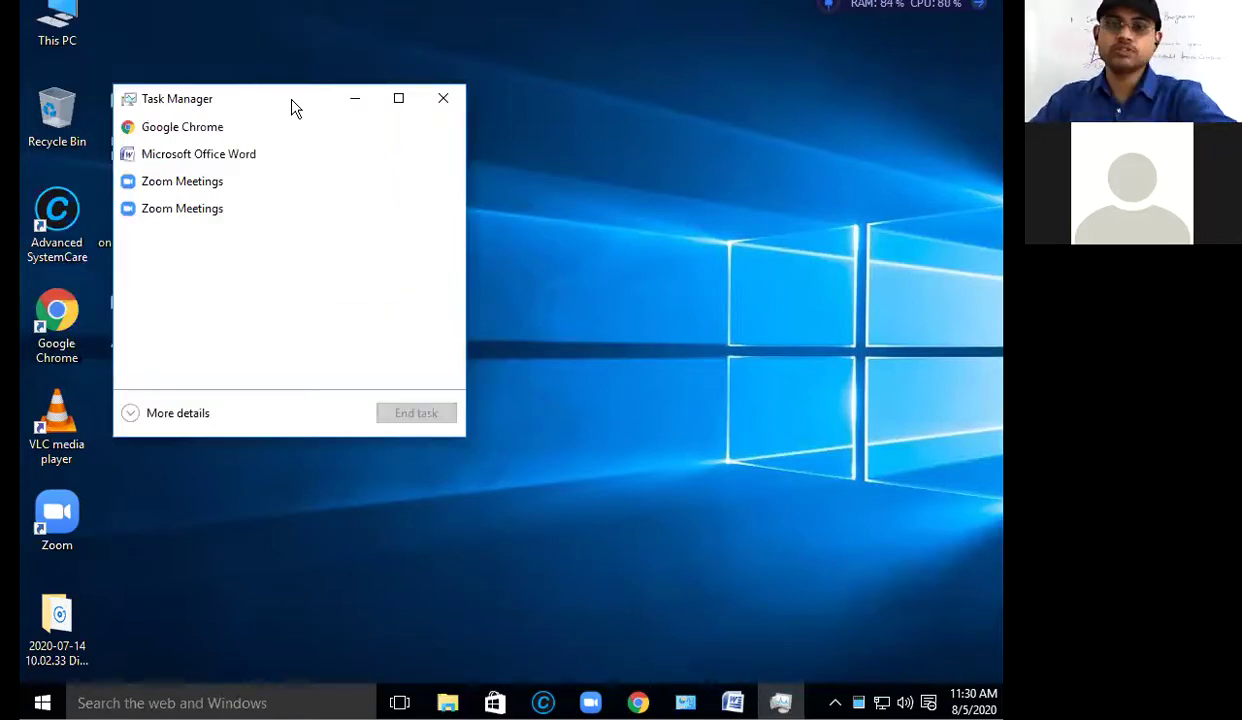
# - Go through the running apps in Task Manager and end the Google Chrome task
pyautogui.click(210, 133)
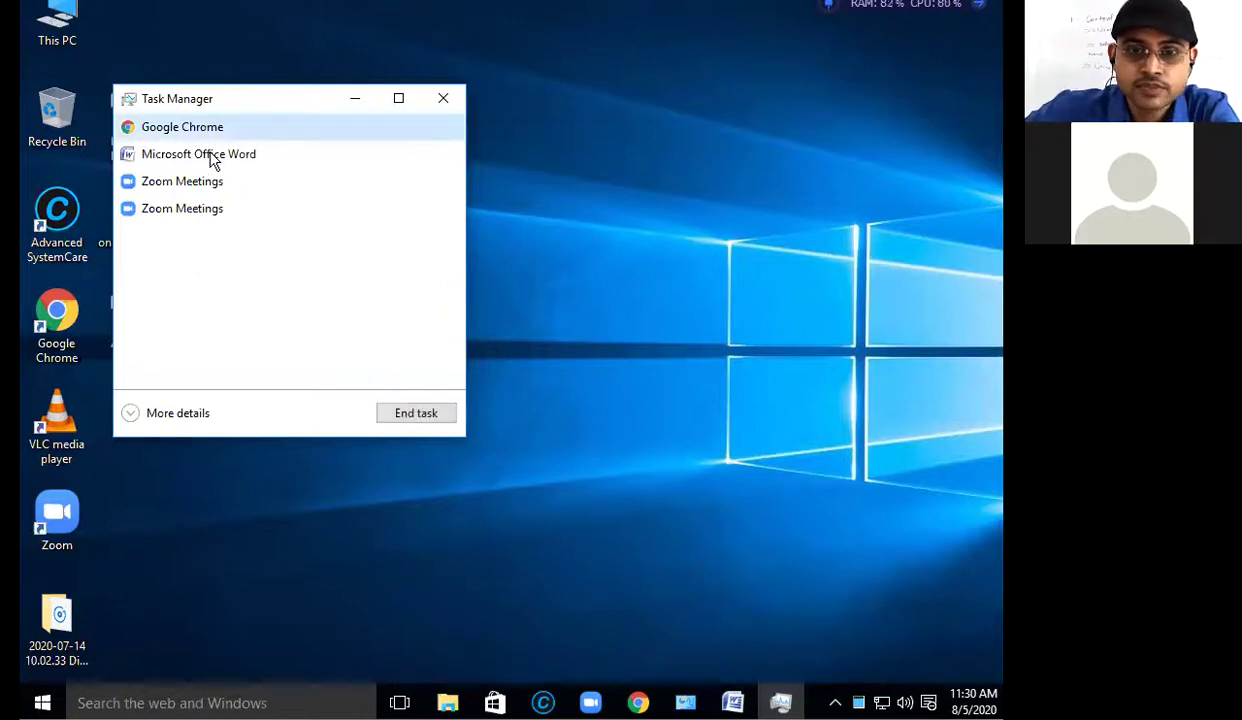
pyautogui.click(207, 153)
pyautogui.click(208, 184)
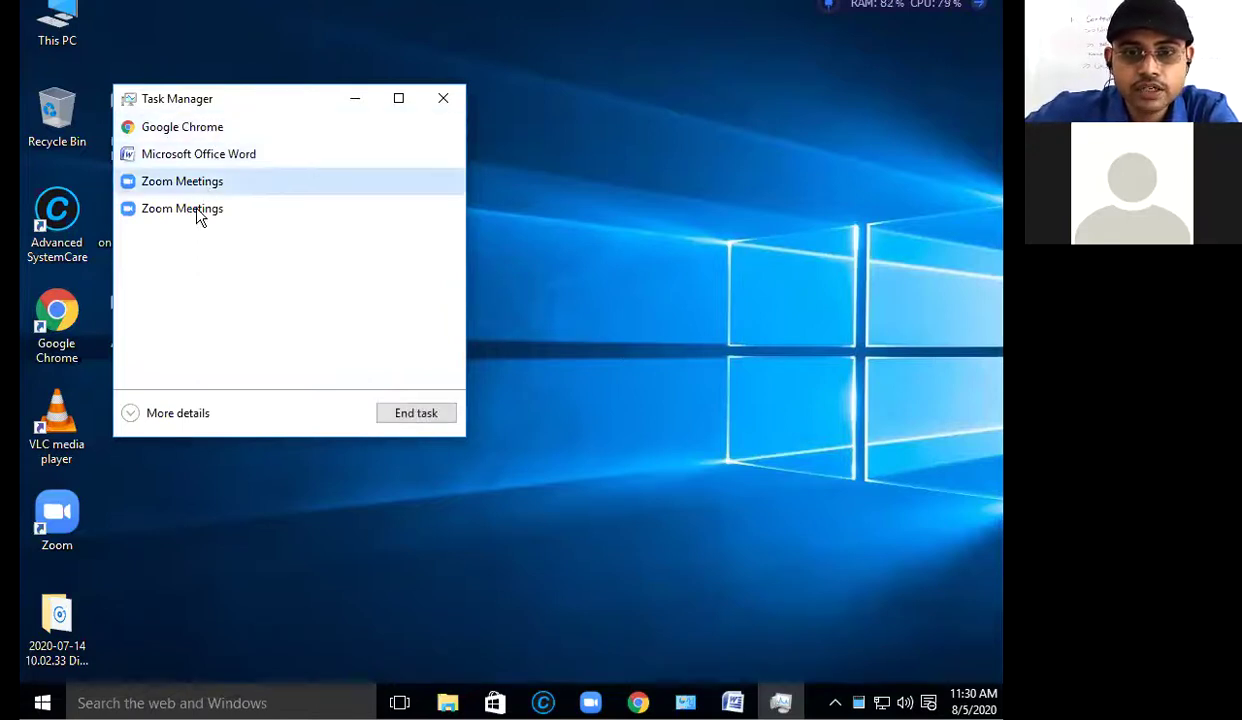
pyautogui.click(192, 214)
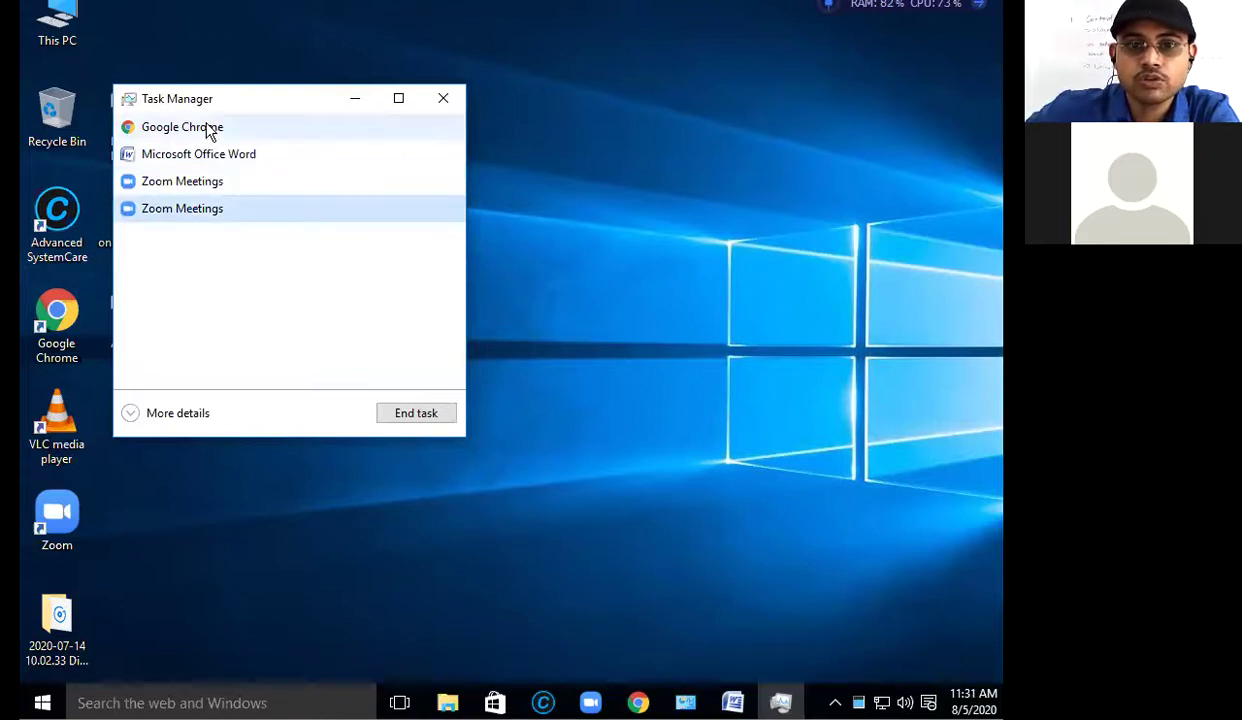
pyautogui.click(210, 133)
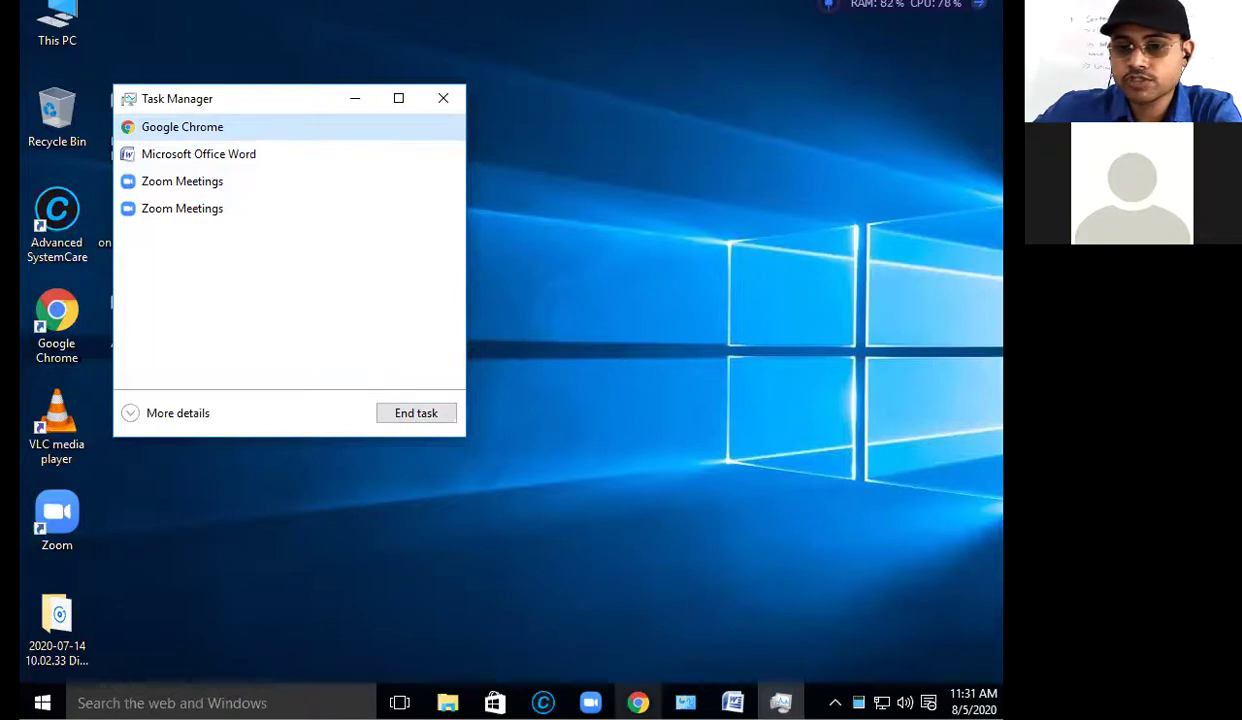
pyautogui.click(415, 418)
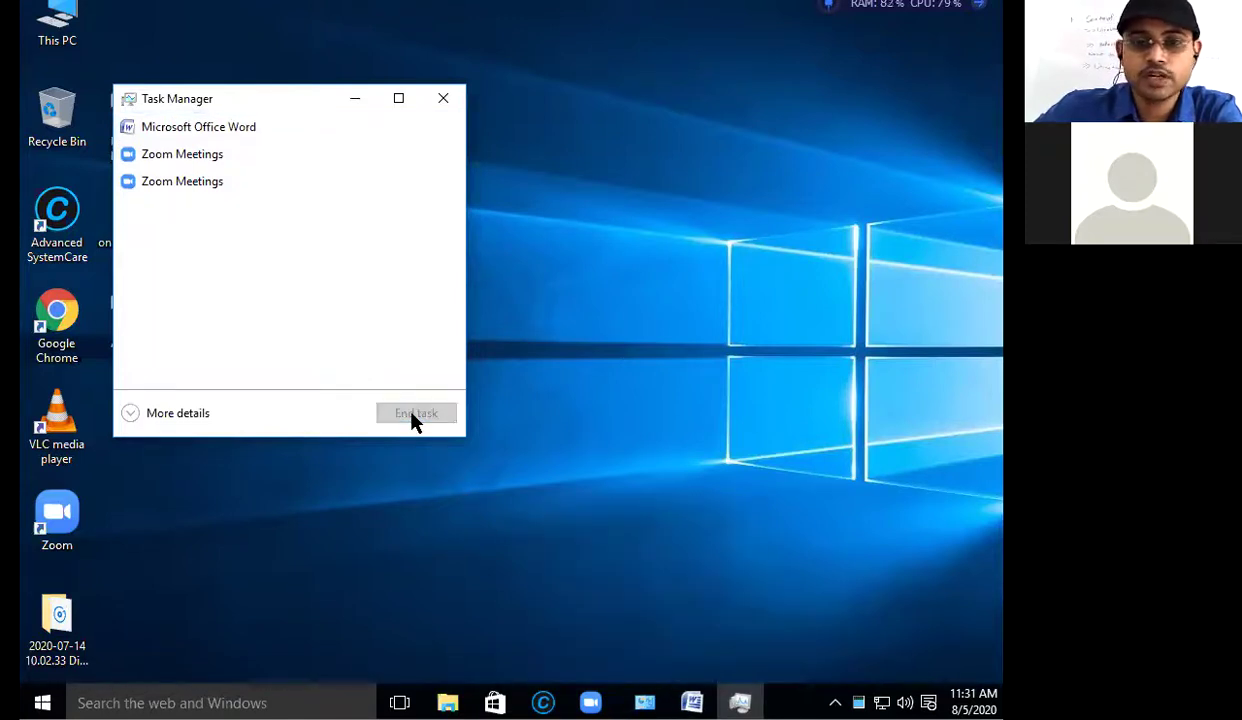
# - End the Microsoft Office Word task and close Task Manager
pyautogui.click(205, 130)
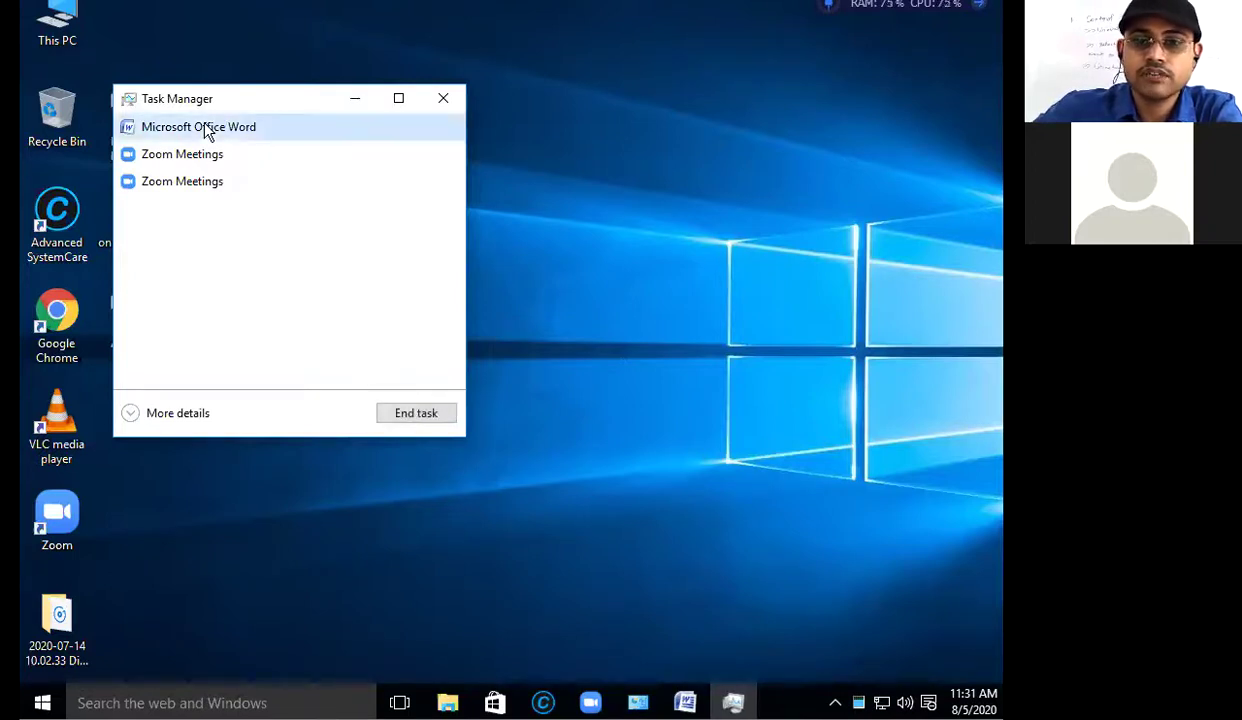
pyautogui.click(425, 420)
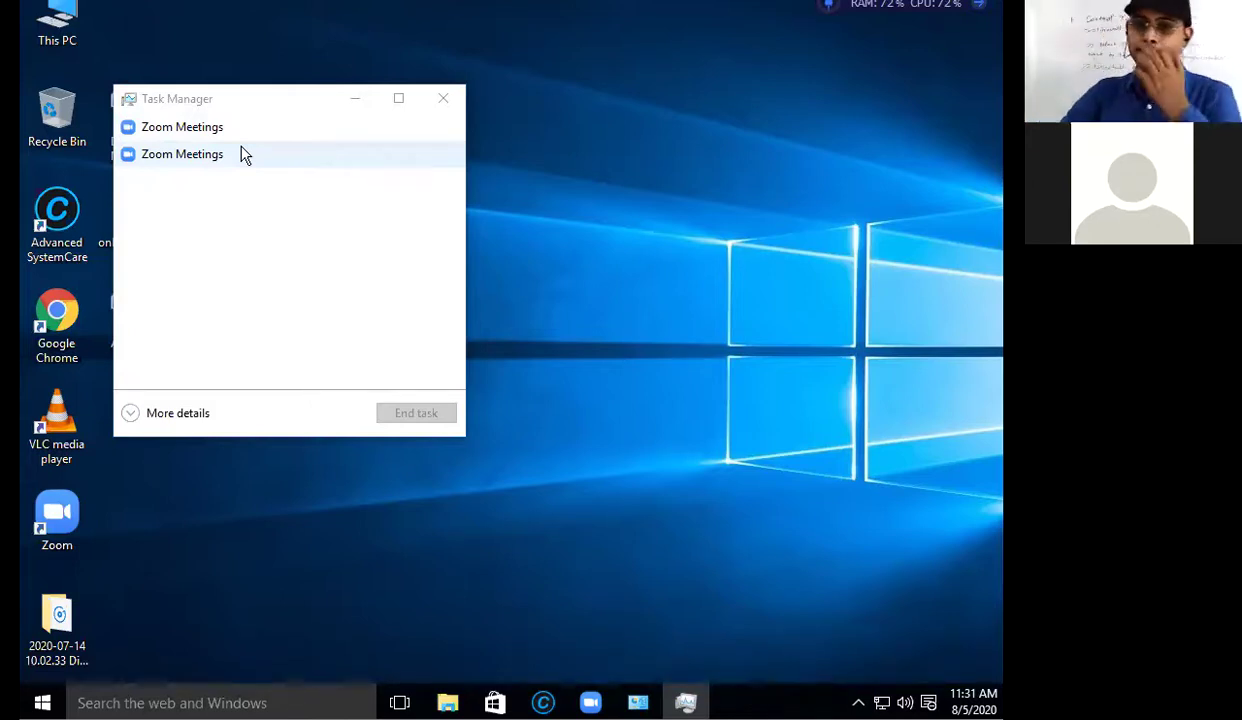
pyautogui.click(449, 98)
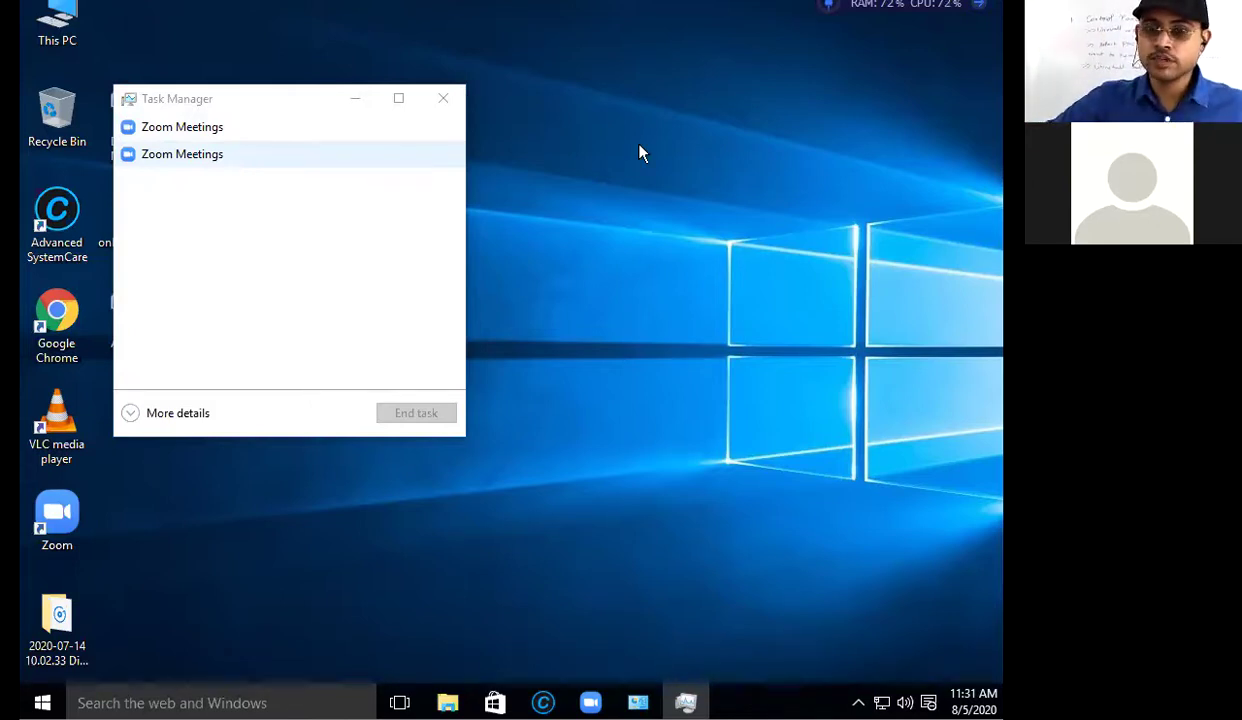